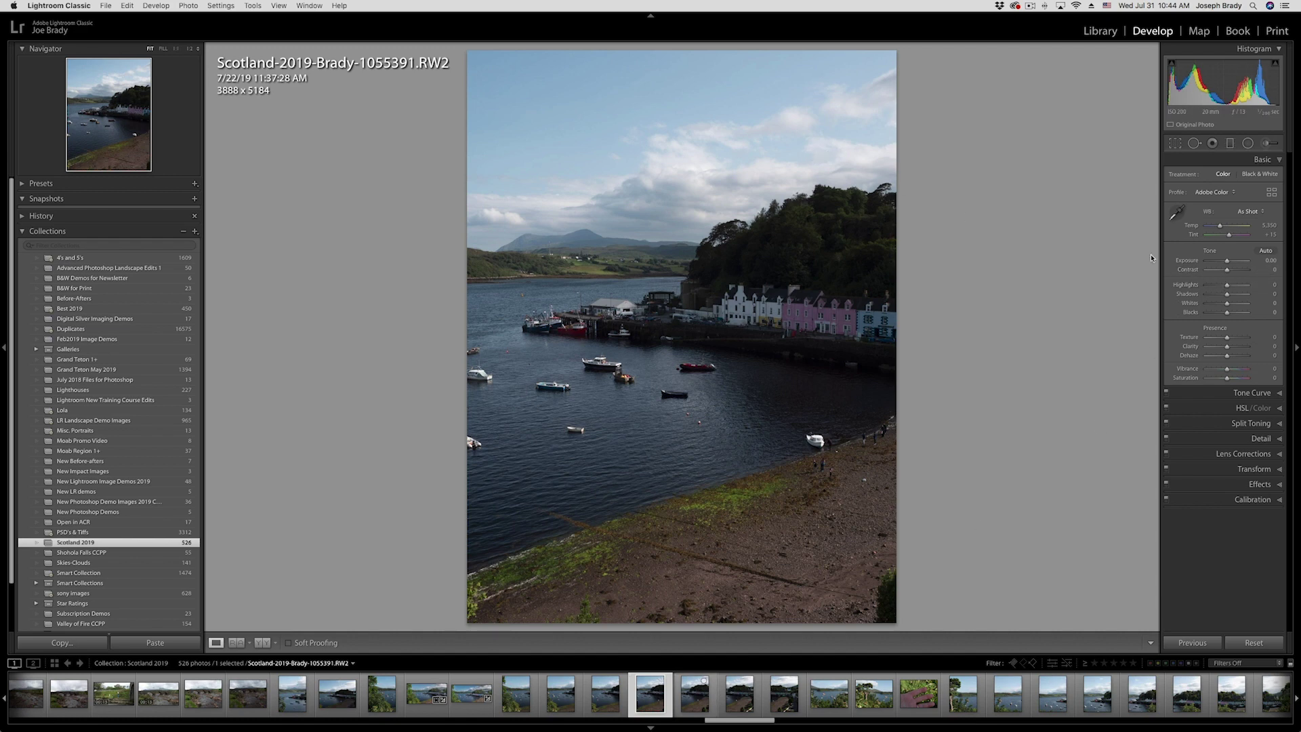
# Set Highlights to -100, Shadows to +100 and Exposure to +0.30 on harbour photo 1055391.
pyautogui.moveTo(1228, 287); pyautogui.dragTo(1205, 286)
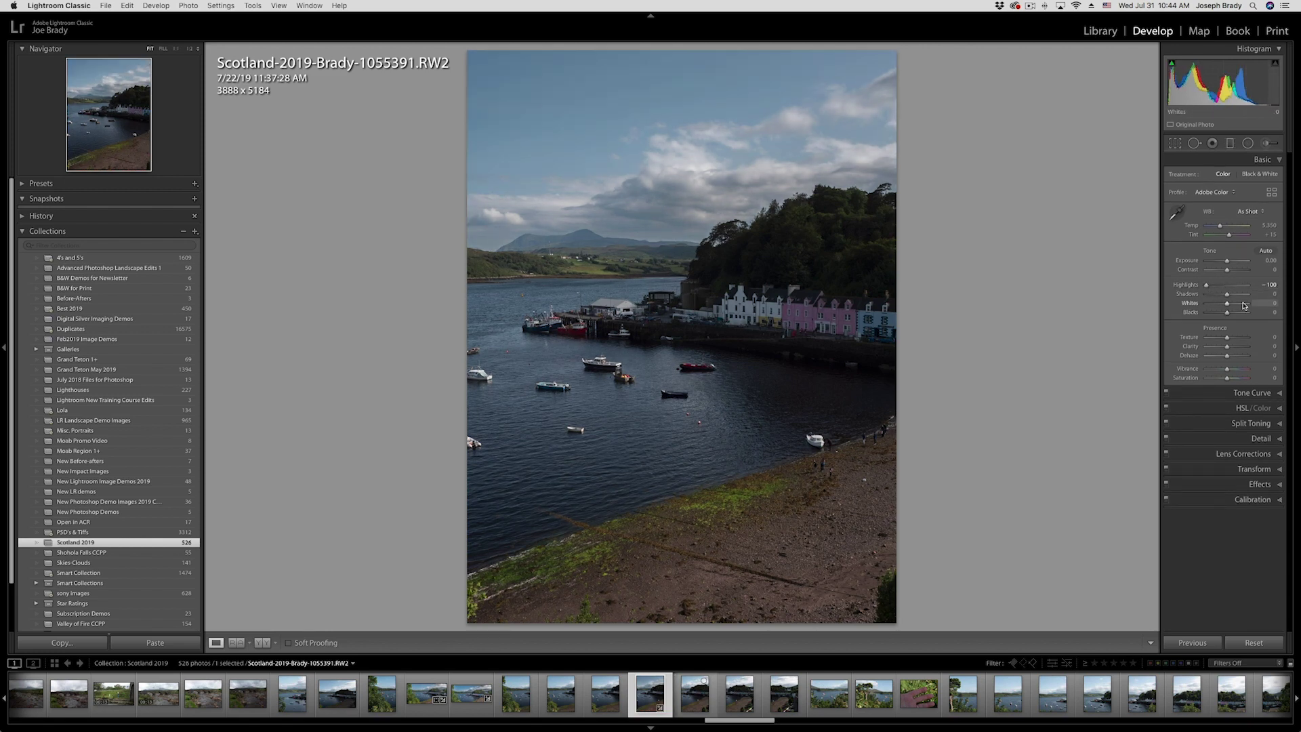
pyautogui.moveTo(1228, 296); pyautogui.dragTo(1259, 296)
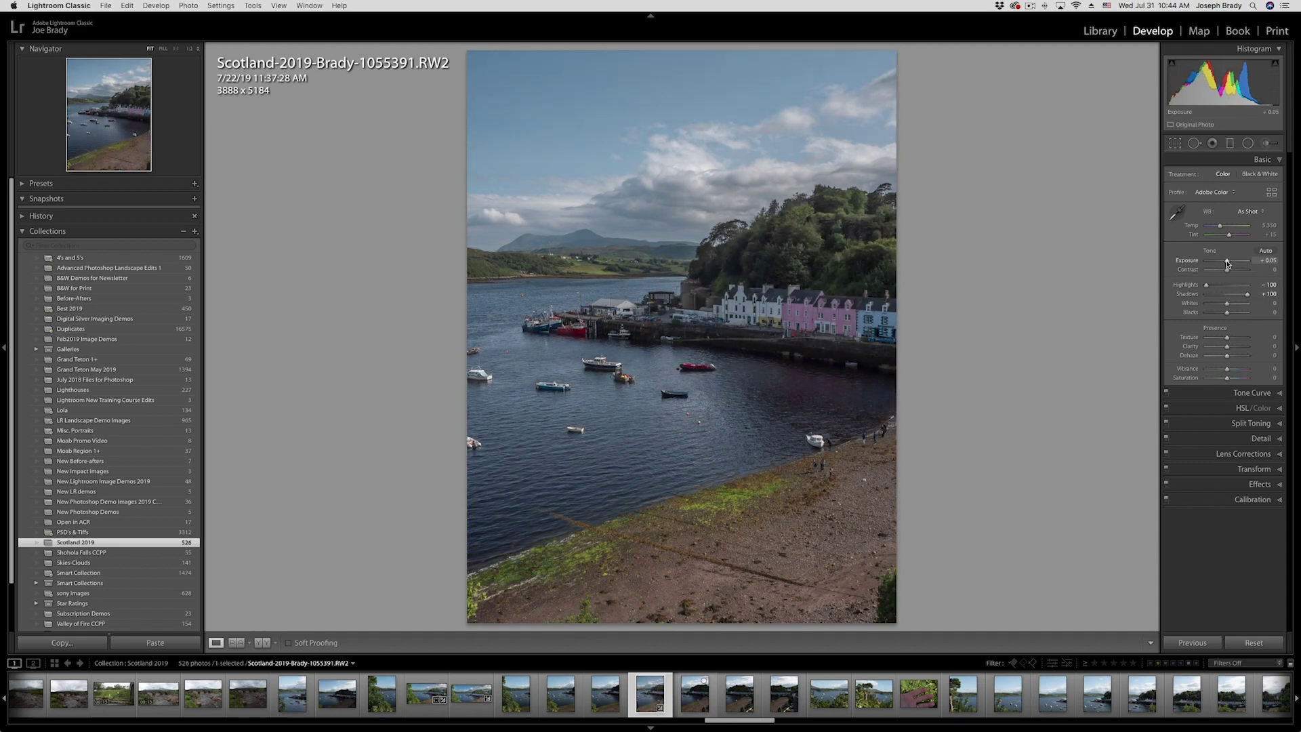
pyautogui.moveTo(1228, 264); pyautogui.dragTo(1230, 263)
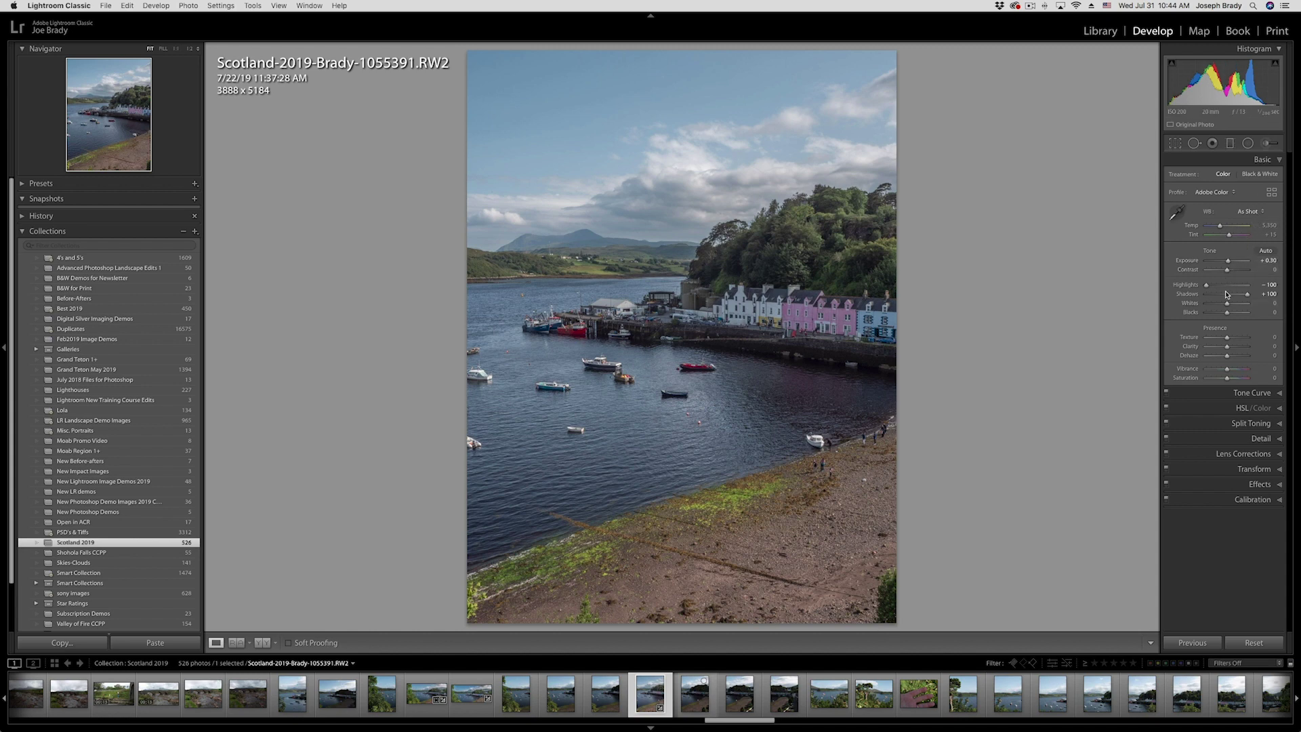
# Set Vibrance to +22 and Saturation to +10, and raise Exposure to +0.45.
pyautogui.moveTo(1228, 368); pyautogui.dragTo(1230, 380)
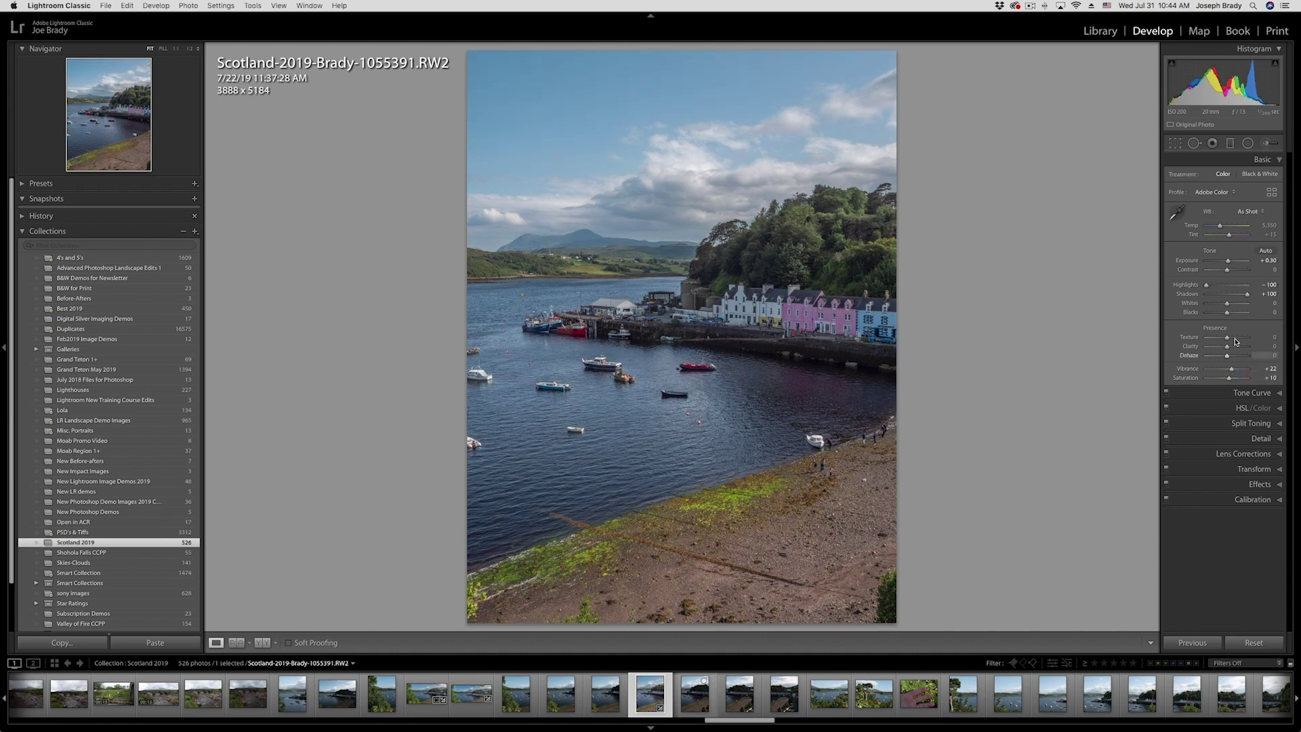
pyautogui.moveTo(1228, 261); pyautogui.dragTo(1229, 260)
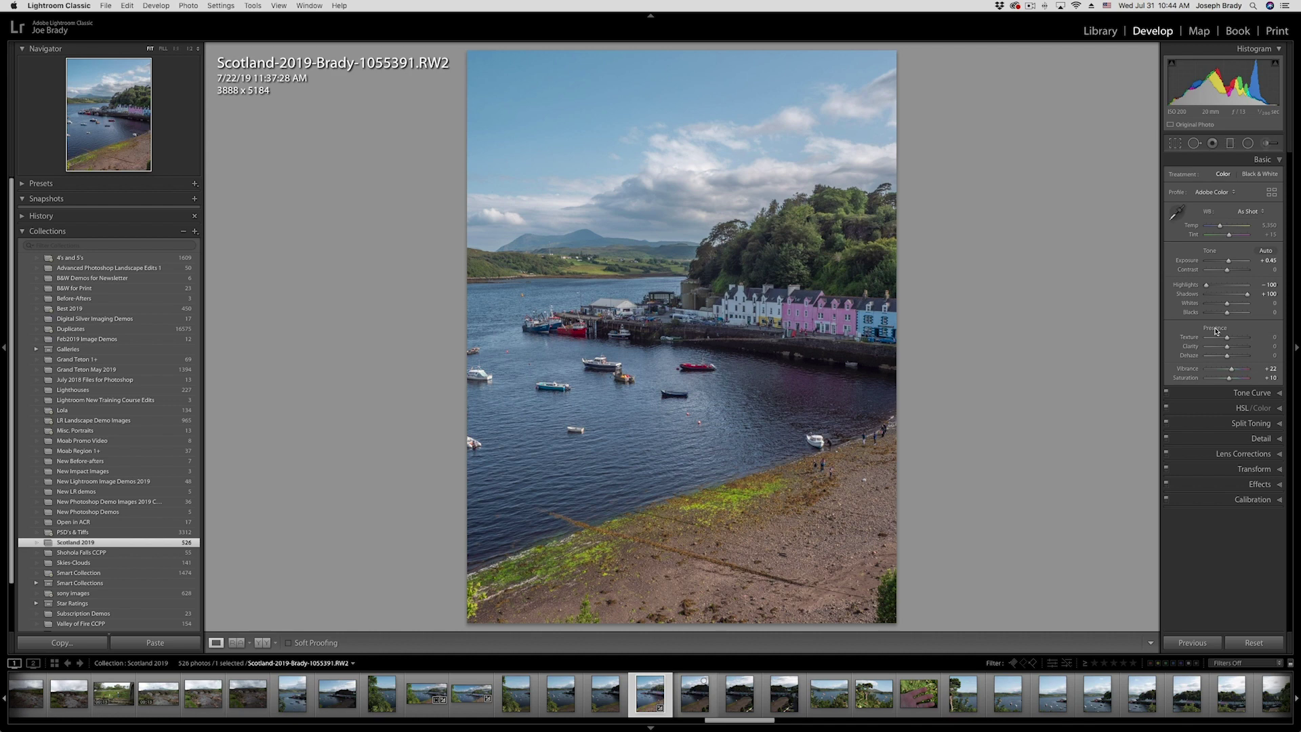
# Set Texture to +23, judging its effect on a close-up of the waterfront houses.
pyautogui.moveTo(1227, 337); pyautogui.dragTo(1234, 337)
pyautogui.click(768, 316)
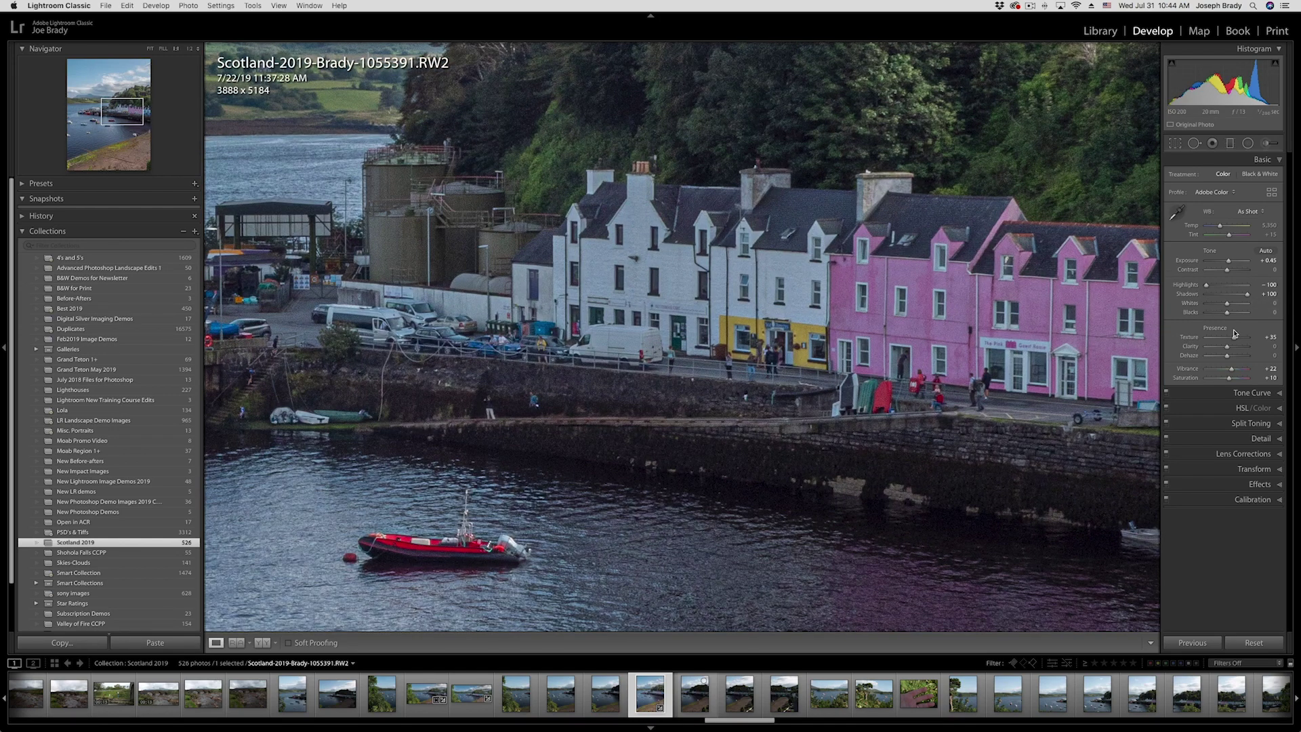
pyautogui.moveTo(1234, 337)
pyautogui.mouseDown()
pyautogui.moveTo(1212, 341)
pyautogui.moveTo(1231, 341)
pyautogui.mouseUp()
pyautogui.moveTo(1232, 340); pyautogui.dragTo(1233, 340)
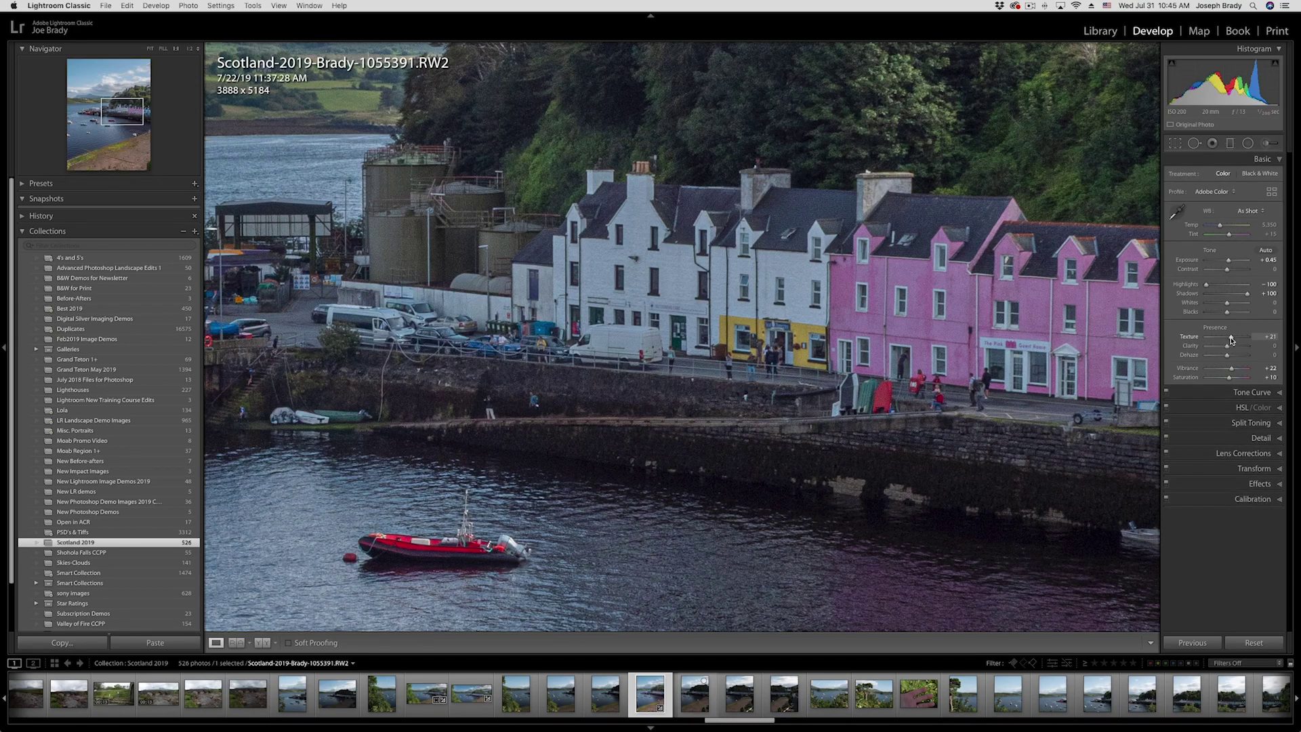
pyautogui.press('z')
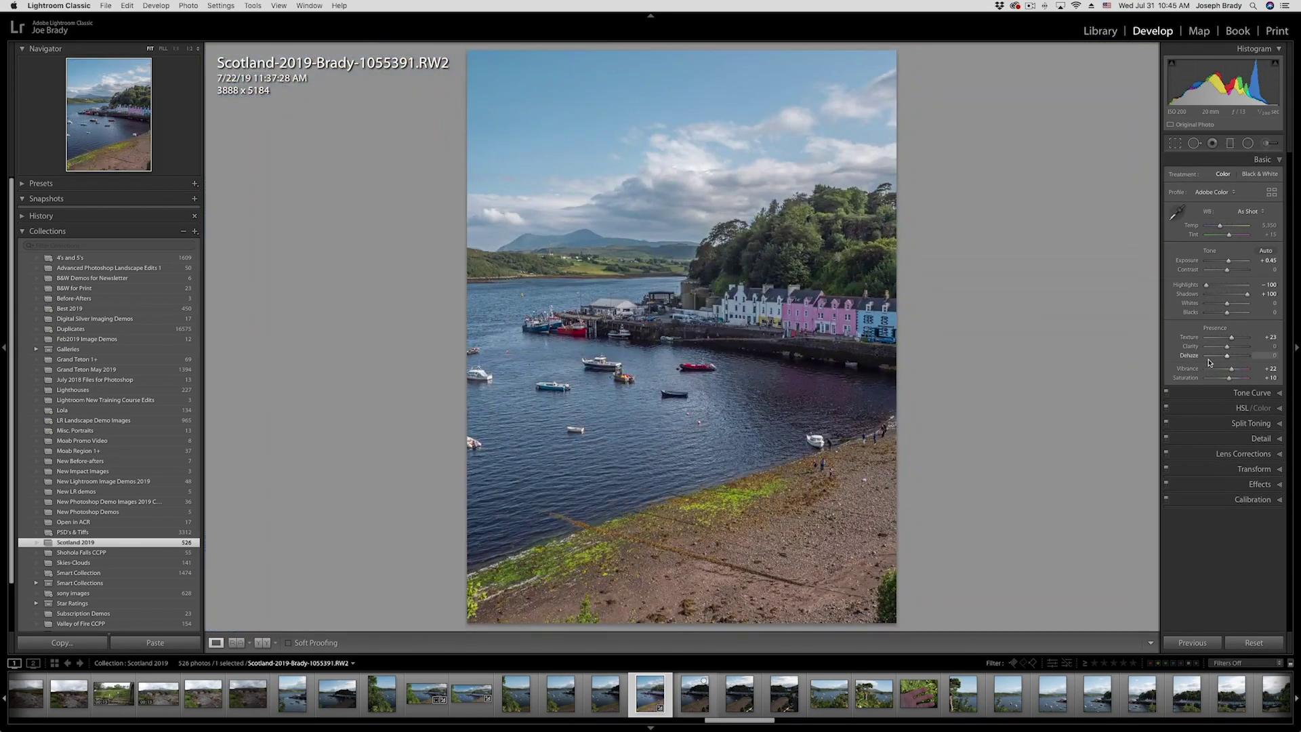
# Set Texture to +26, Clarity to +19 and Dehaze to +7.
pyautogui.click(1231, 346)
pyautogui.moveTo(1232, 341); pyautogui.dragTo(1232, 348)
pyautogui.moveTo(1226, 356); pyautogui.dragTo(1232, 358)
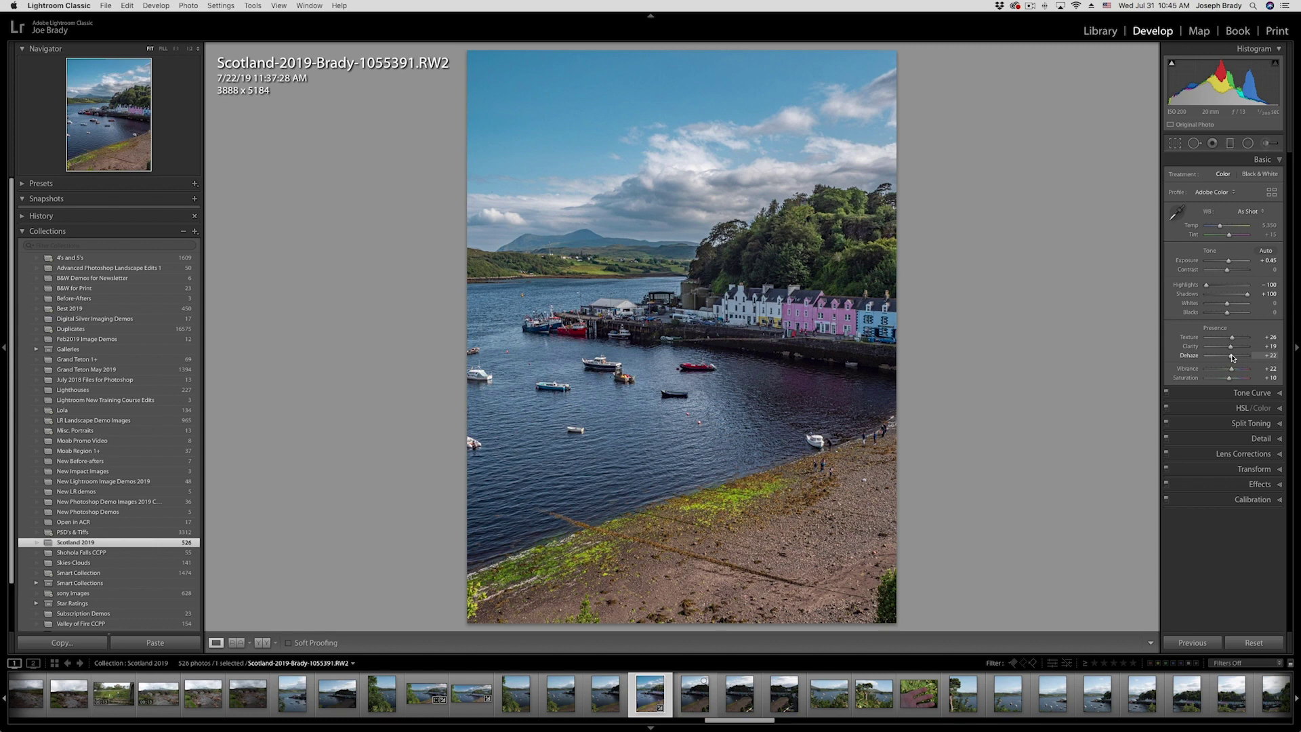
pyautogui.moveTo(1233, 358); pyautogui.dragTo(1230, 358)
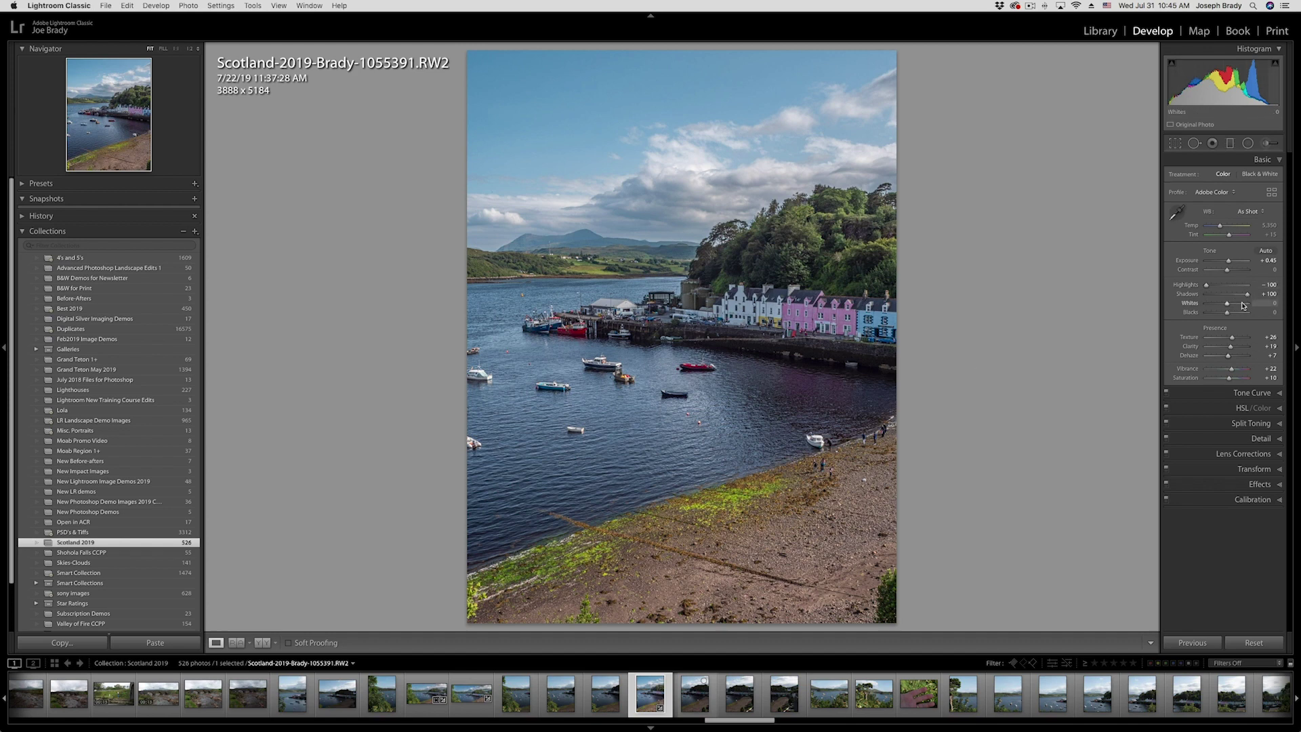
# Fine-tune Exposure of the harbour photo to +0.55.
pyautogui.press('Up')
pyautogui.press('Up')
pyautogui.press('Up')
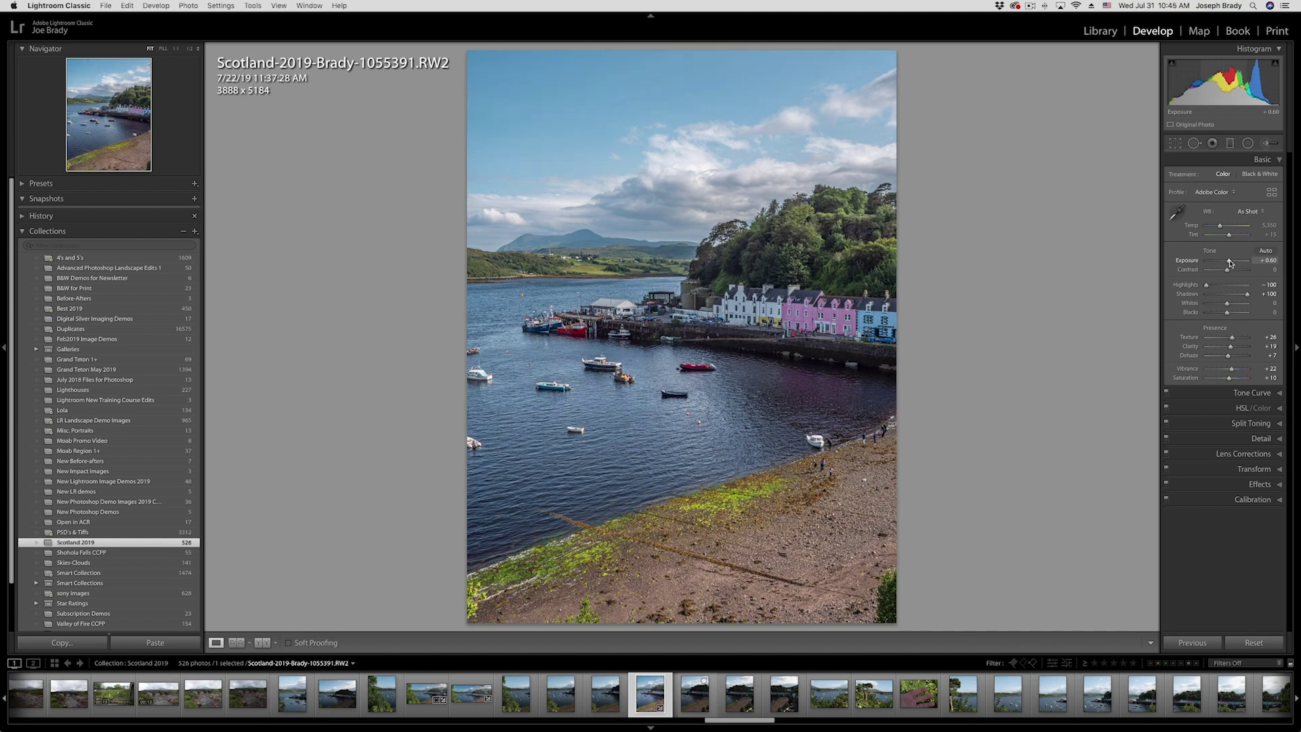
pyautogui.press('Down')
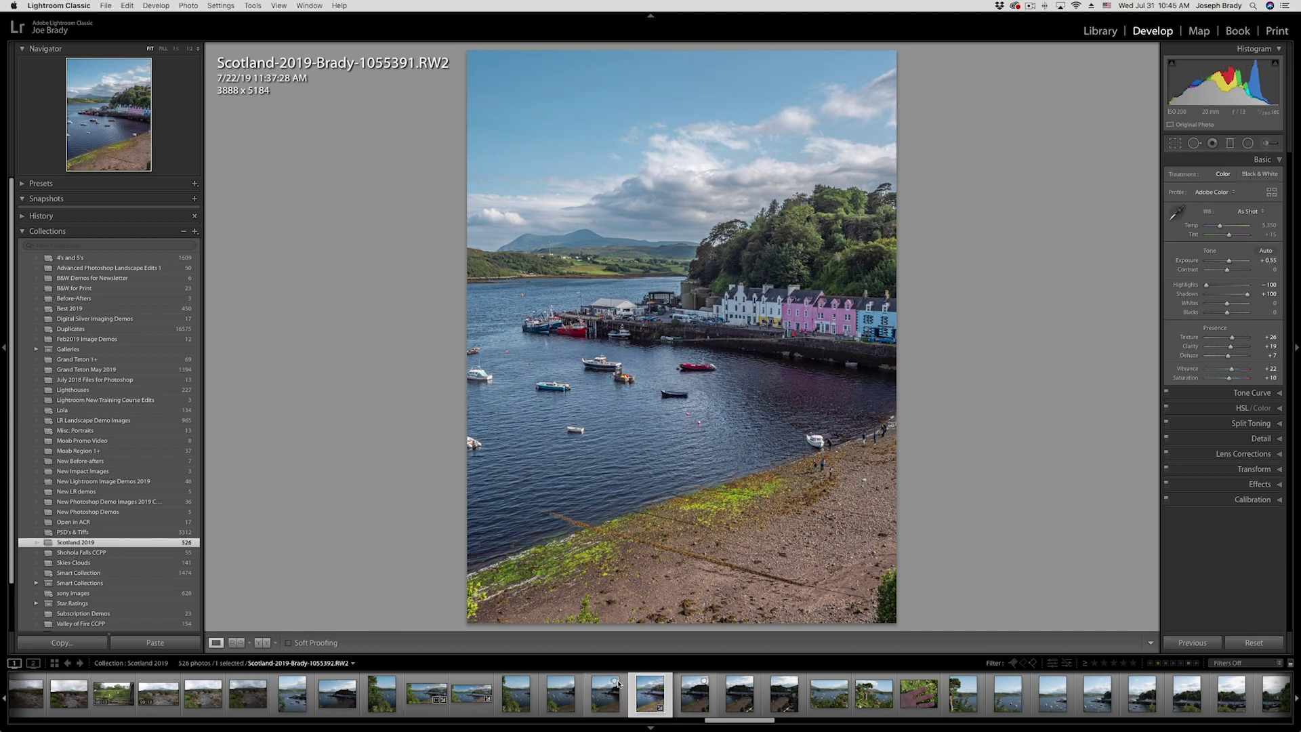
# Select the seven harbour photos 1055388 to 1055394 and synchronize all develop settings from 1055391 to them.
pyautogui.click(696, 703)
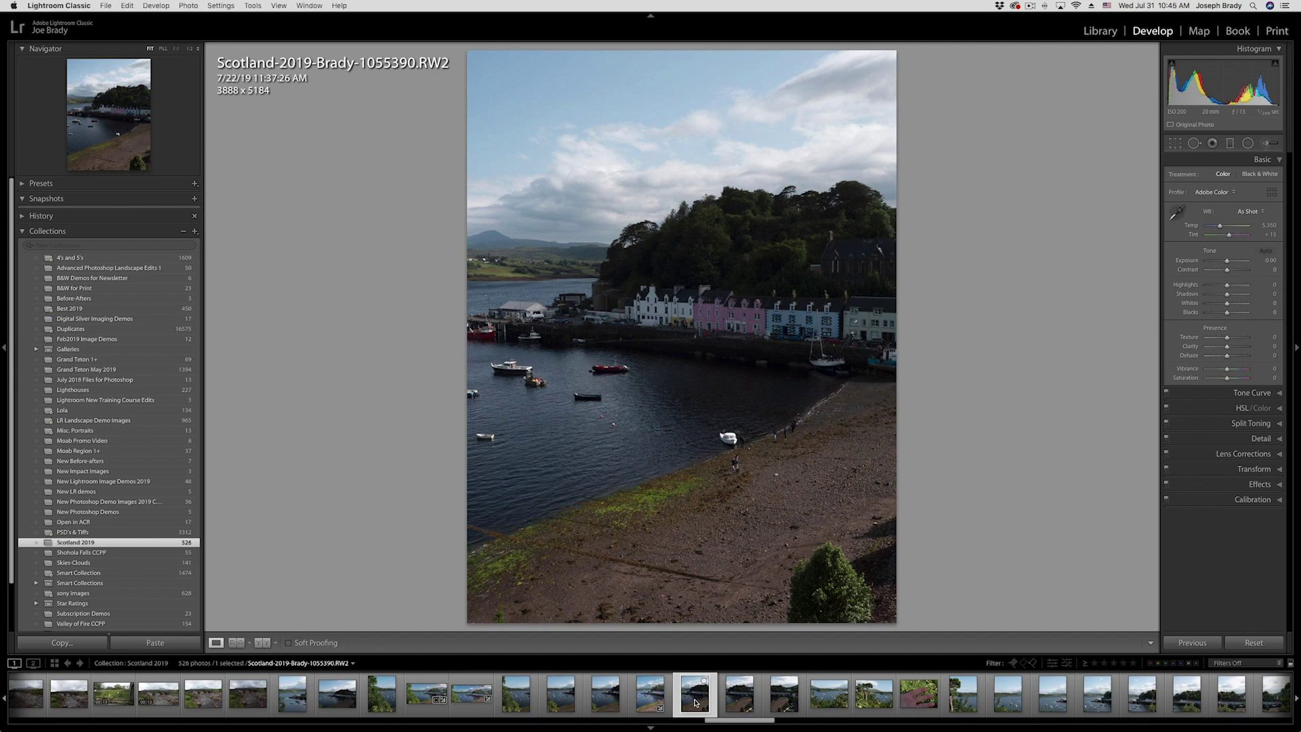
pyautogui.click(656, 702)
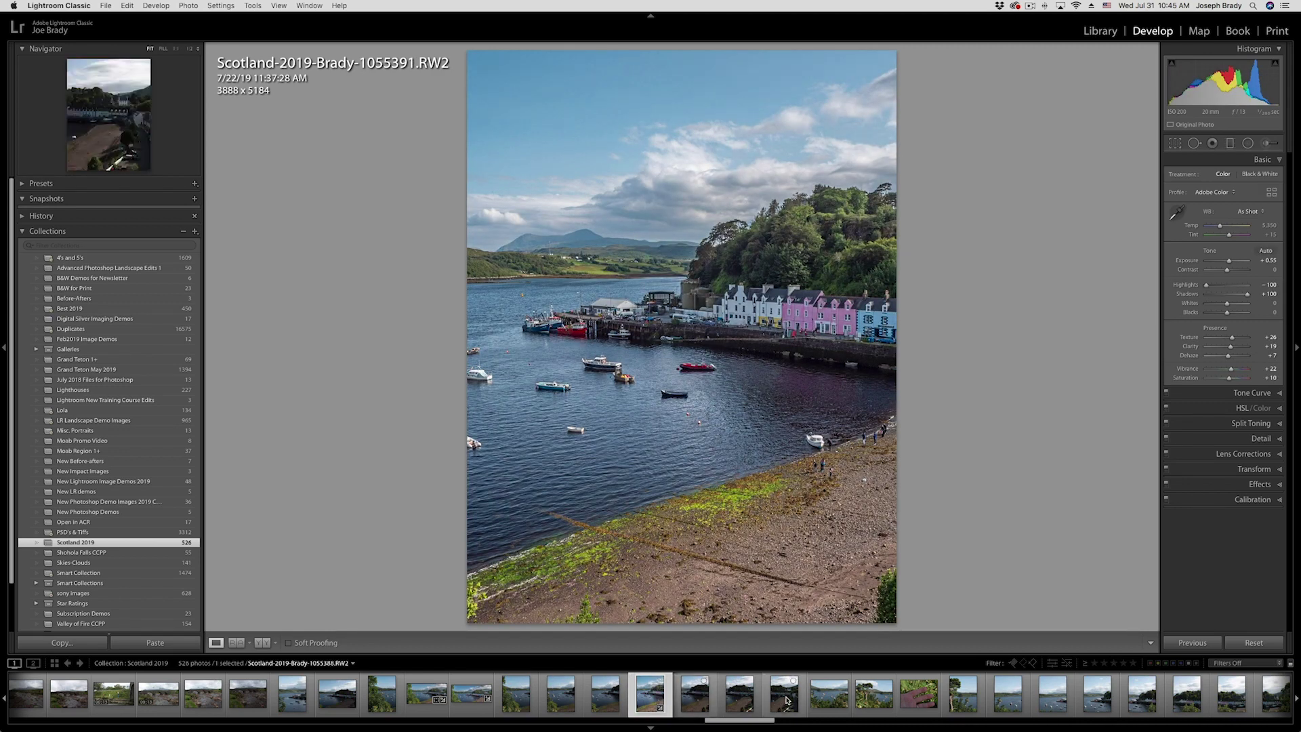
pyautogui.press('shift')
pyautogui.keyDown('shift'); pyautogui.click(784, 699); pyautogui.keyUp('shift')
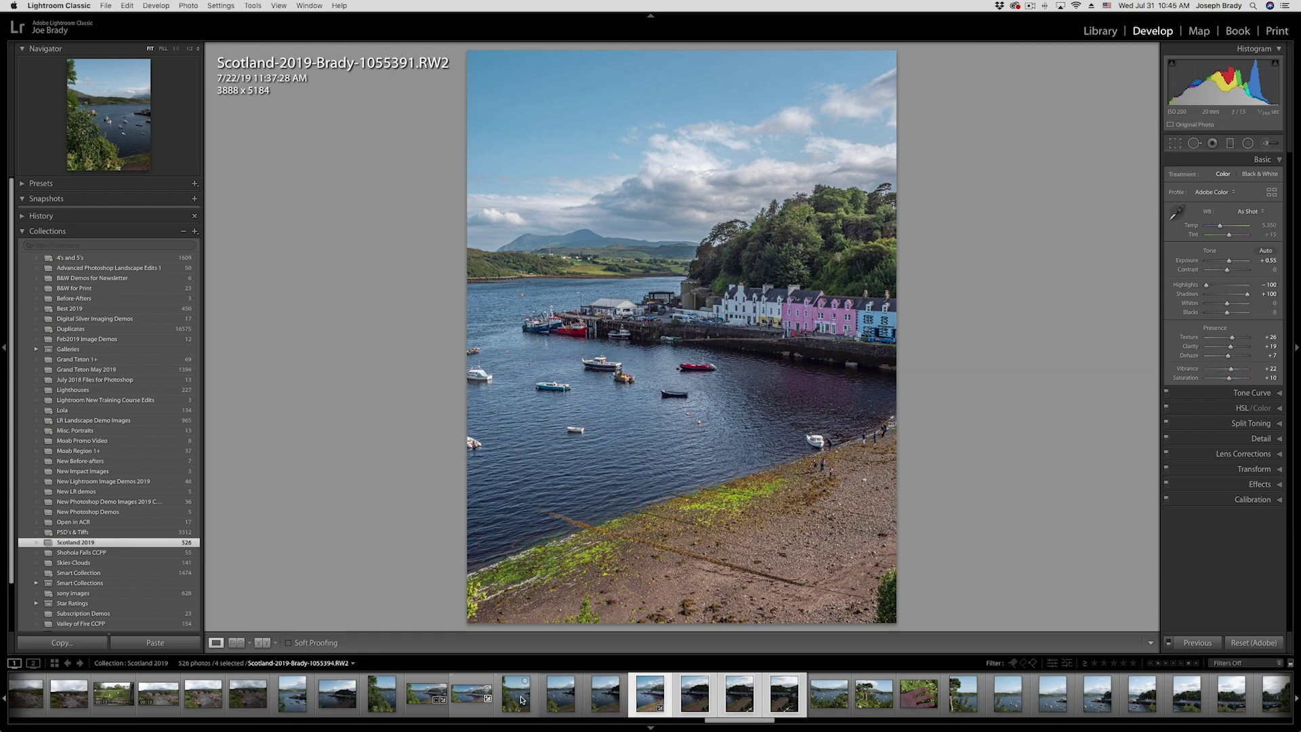
pyautogui.press('super')
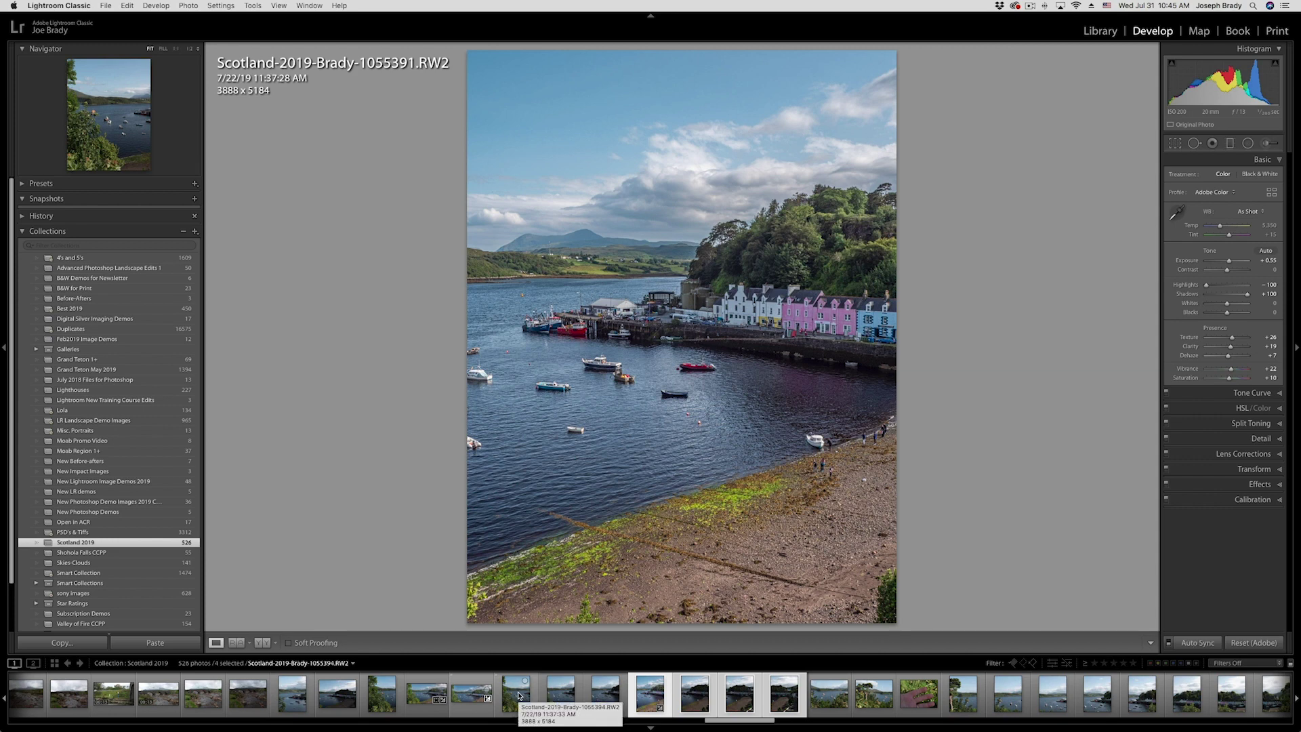
pyautogui.keyDown('shift'); pyautogui.click(519, 696); pyautogui.keyUp('shift')
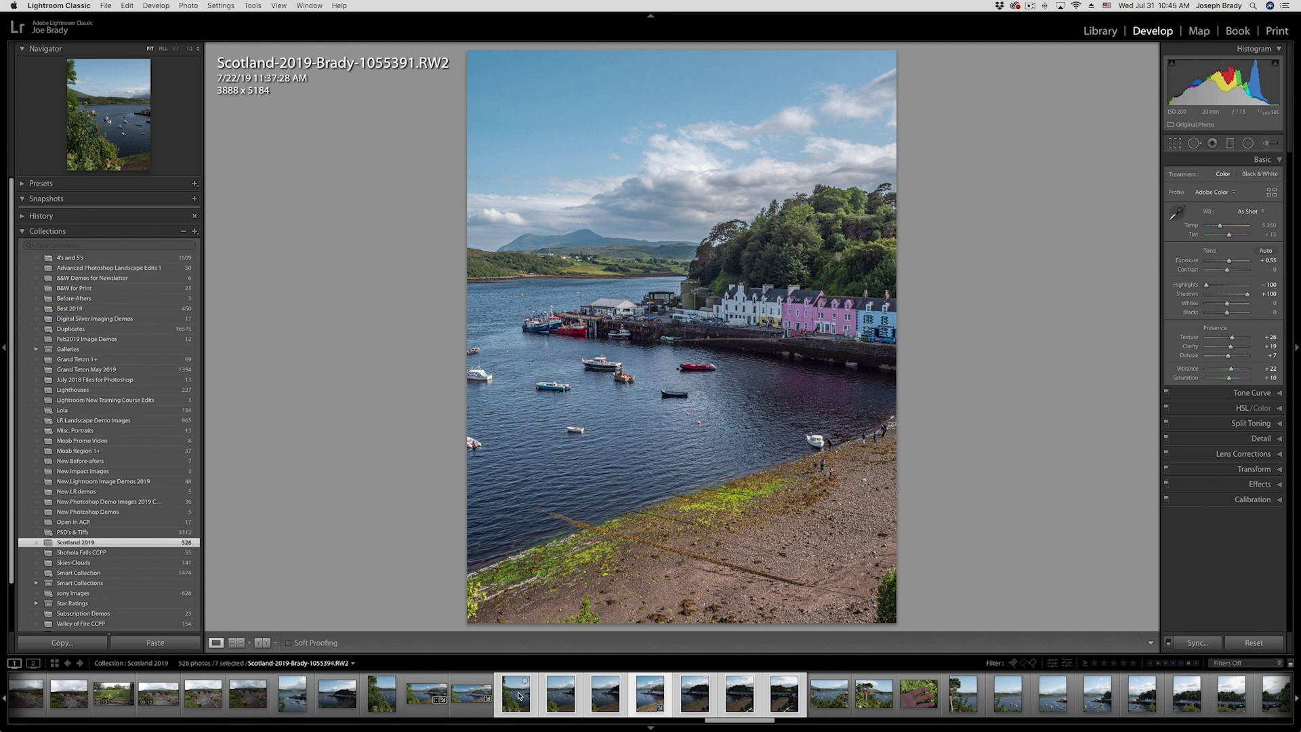
pyautogui.click(1196, 642)
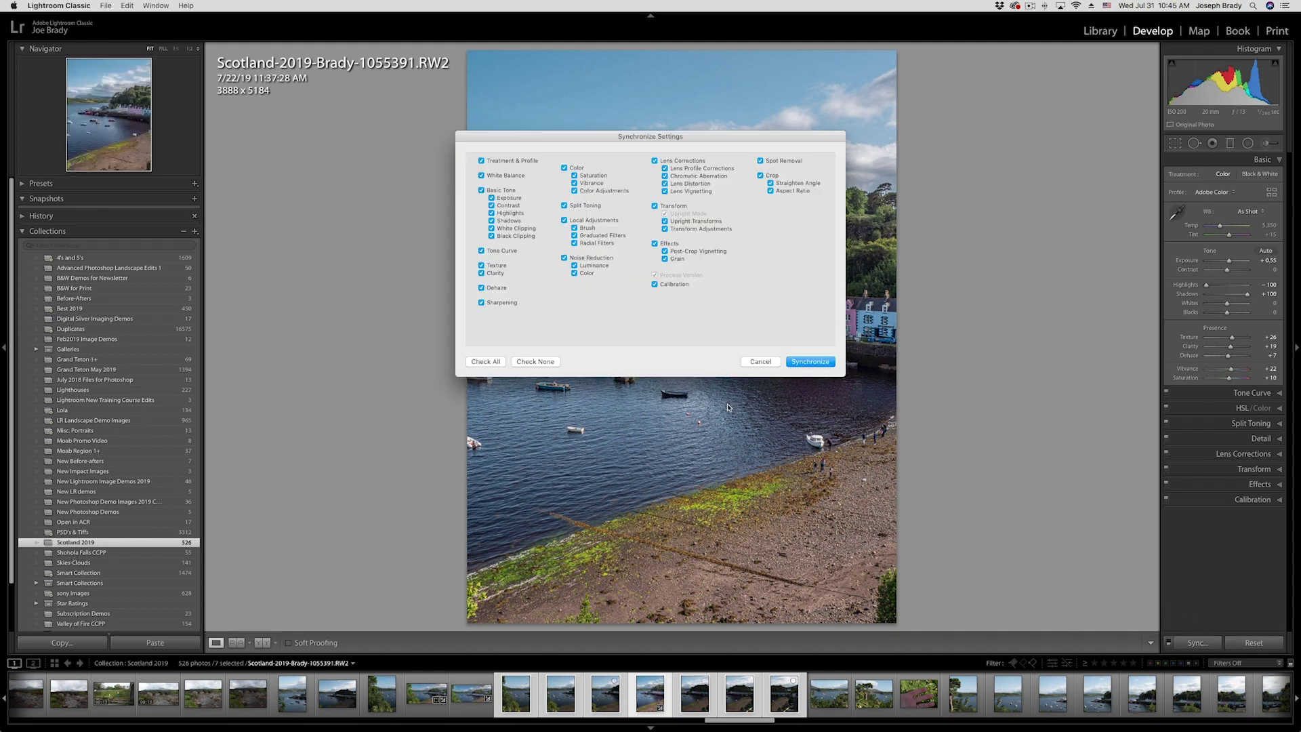
pyautogui.click(812, 362)
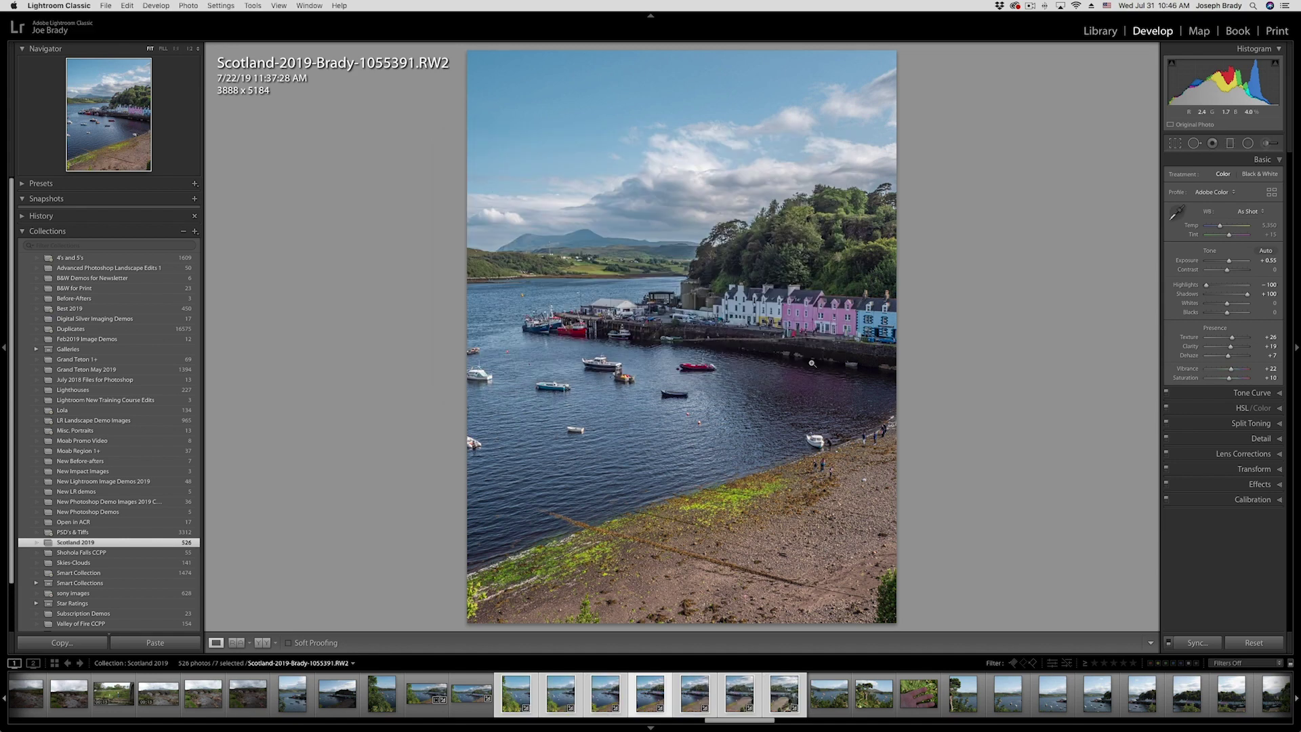
# Review the synchronized edits on each selected harbour photo, from 1055388 through 1055394.
pyautogui.click(795, 701)
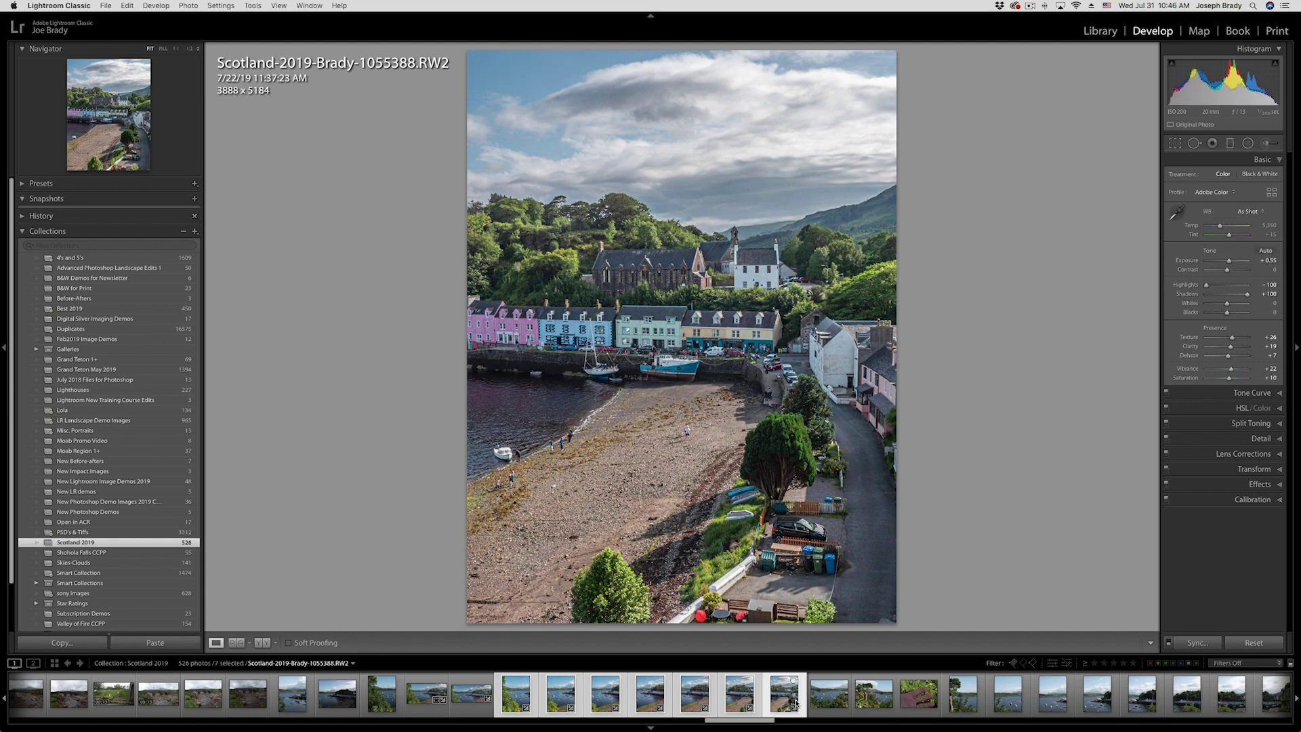
pyautogui.press('Right')
pyautogui.press('Right')
pyautogui.press('Right')
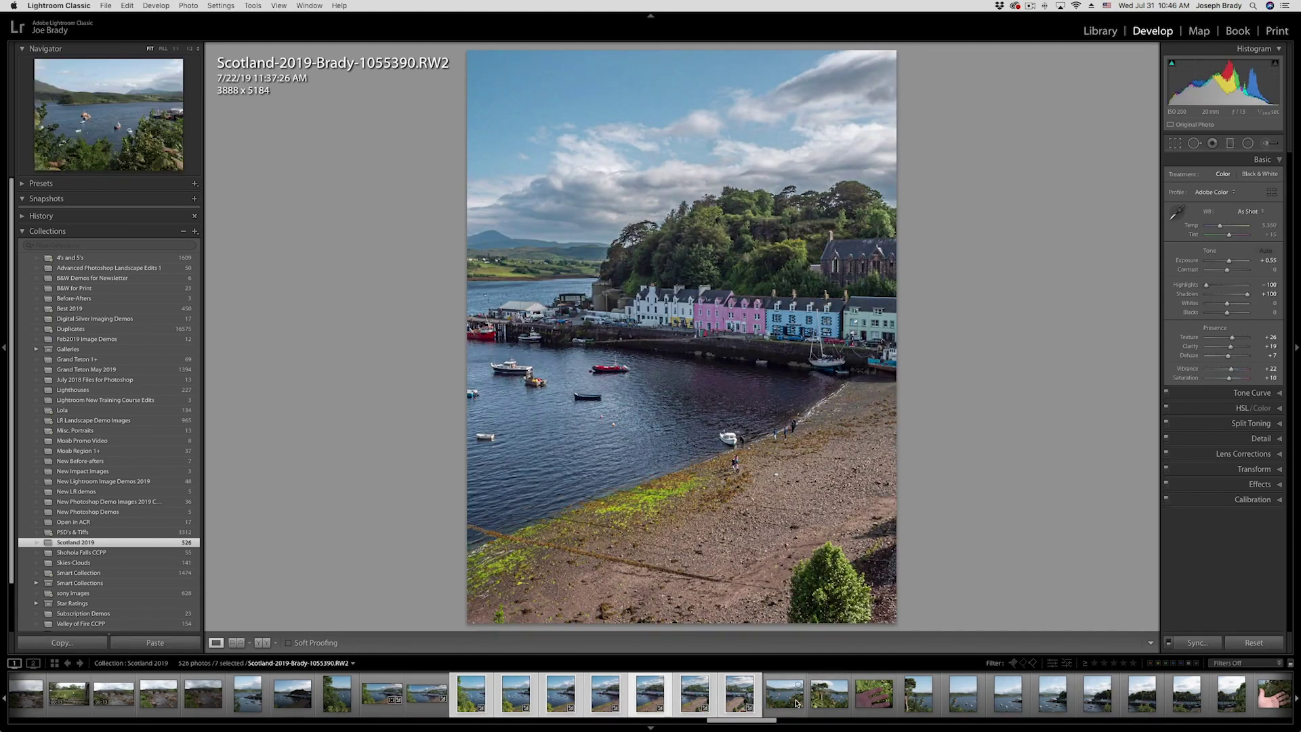
pyautogui.press('Right')
pyautogui.press('Right')
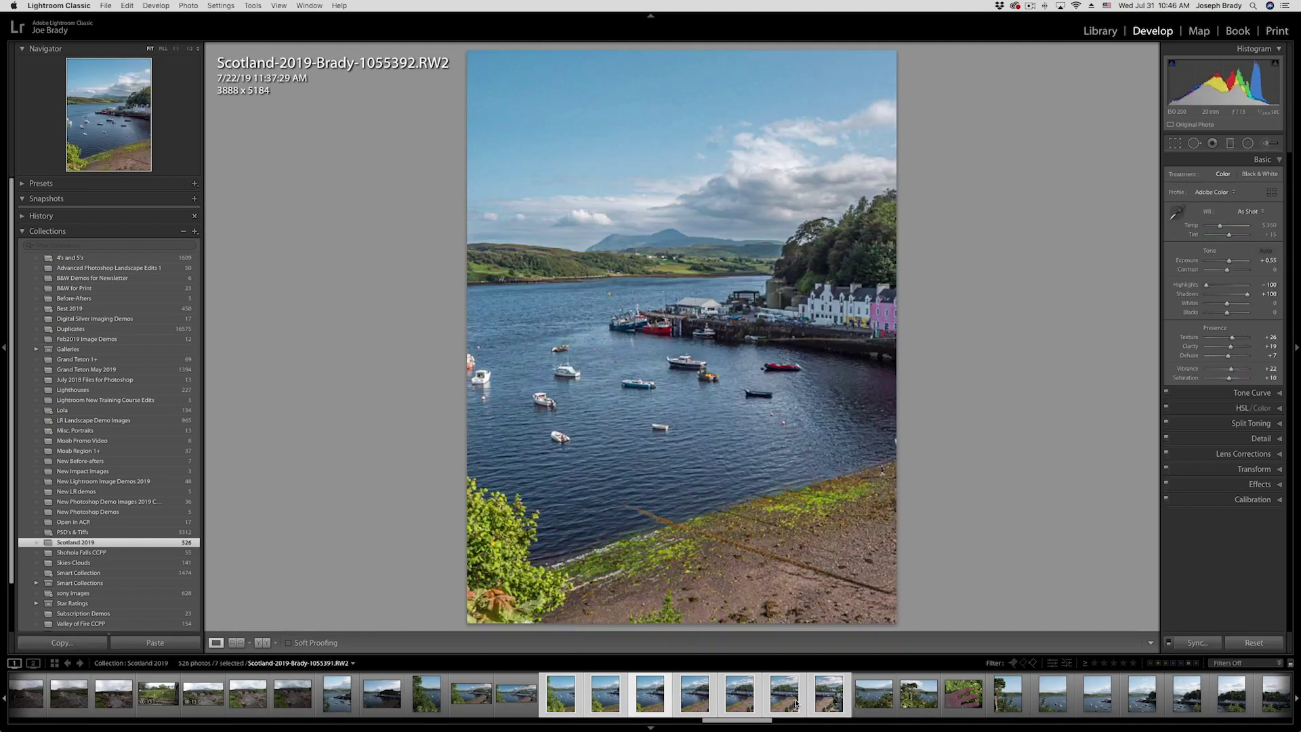
pyautogui.press('Right')
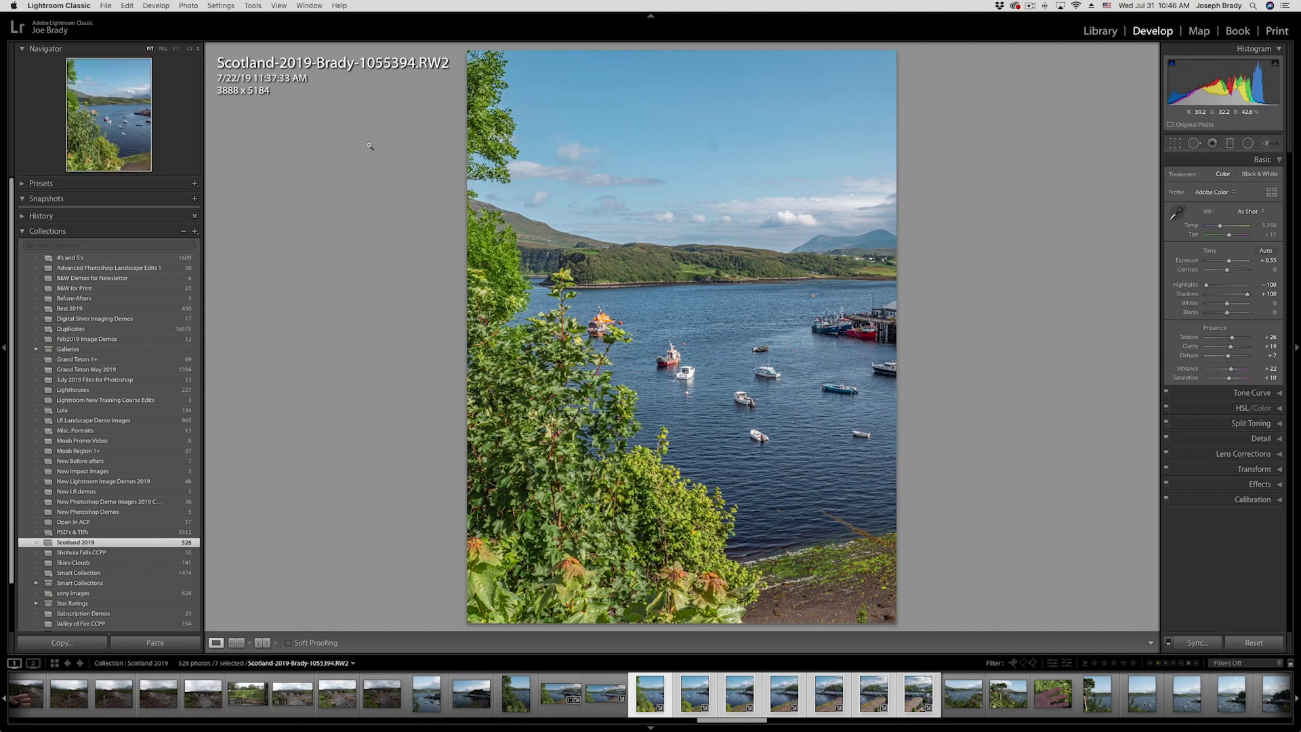
# Start a panorama Photo Merge of the seven selected harbour photos.
pyautogui.click(189, 6)
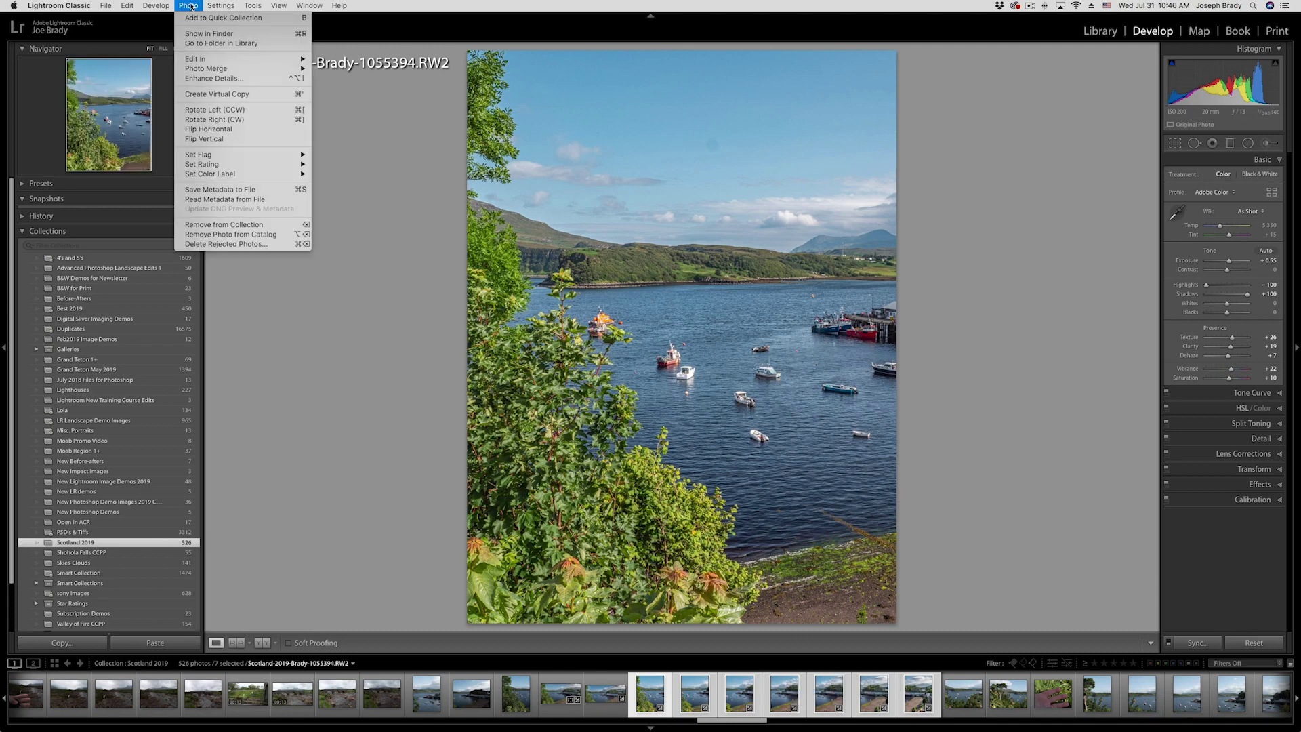
pyautogui.moveTo(221, 69)
pyautogui.click(360, 79)
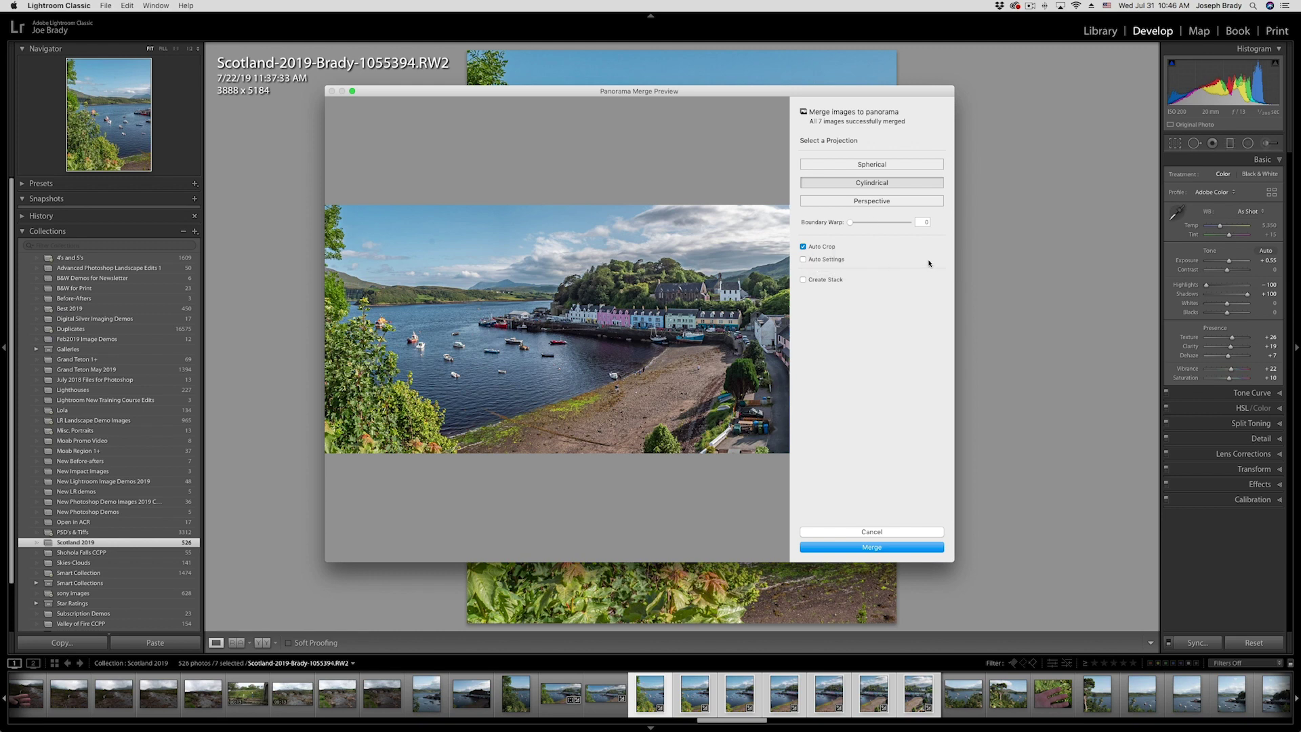
# Turn off Auto Crop, set Boundary Warp to 100 and merge the panorama.
pyautogui.click(886, 248)
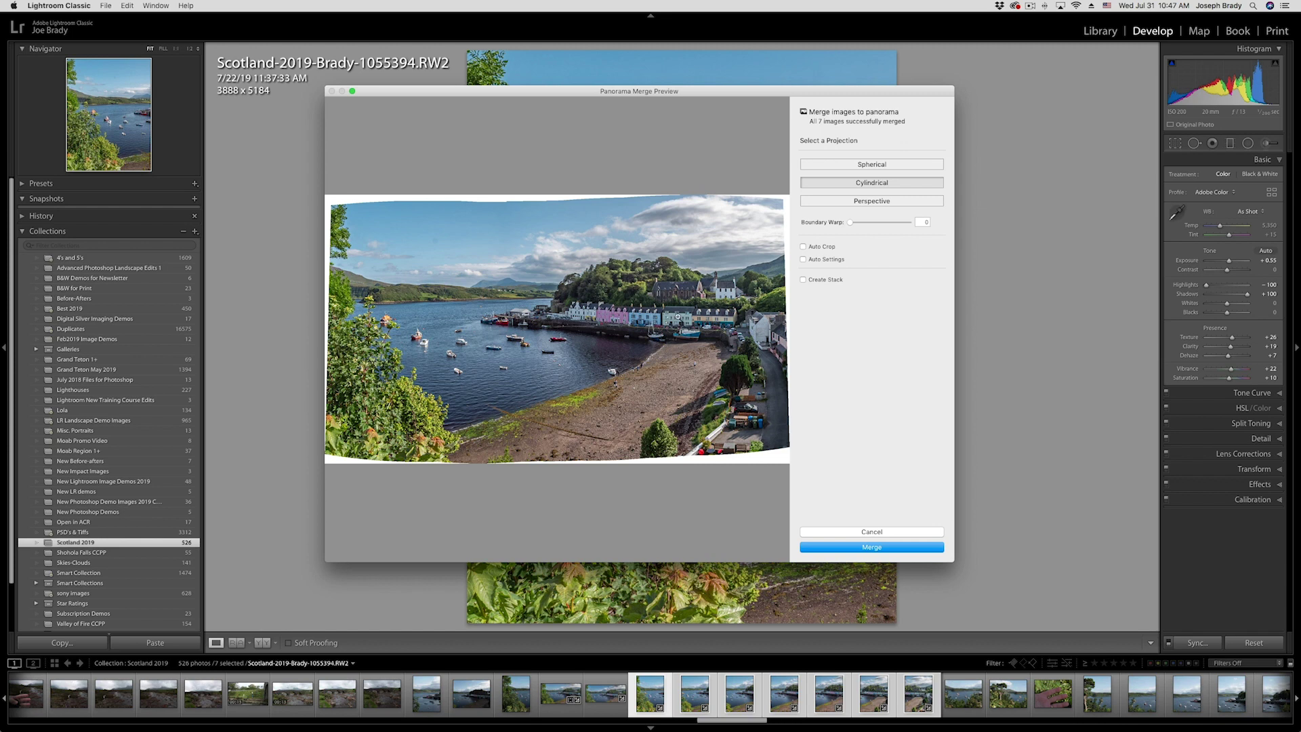
pyautogui.moveTo(851, 223); pyautogui.dragTo(896, 226)
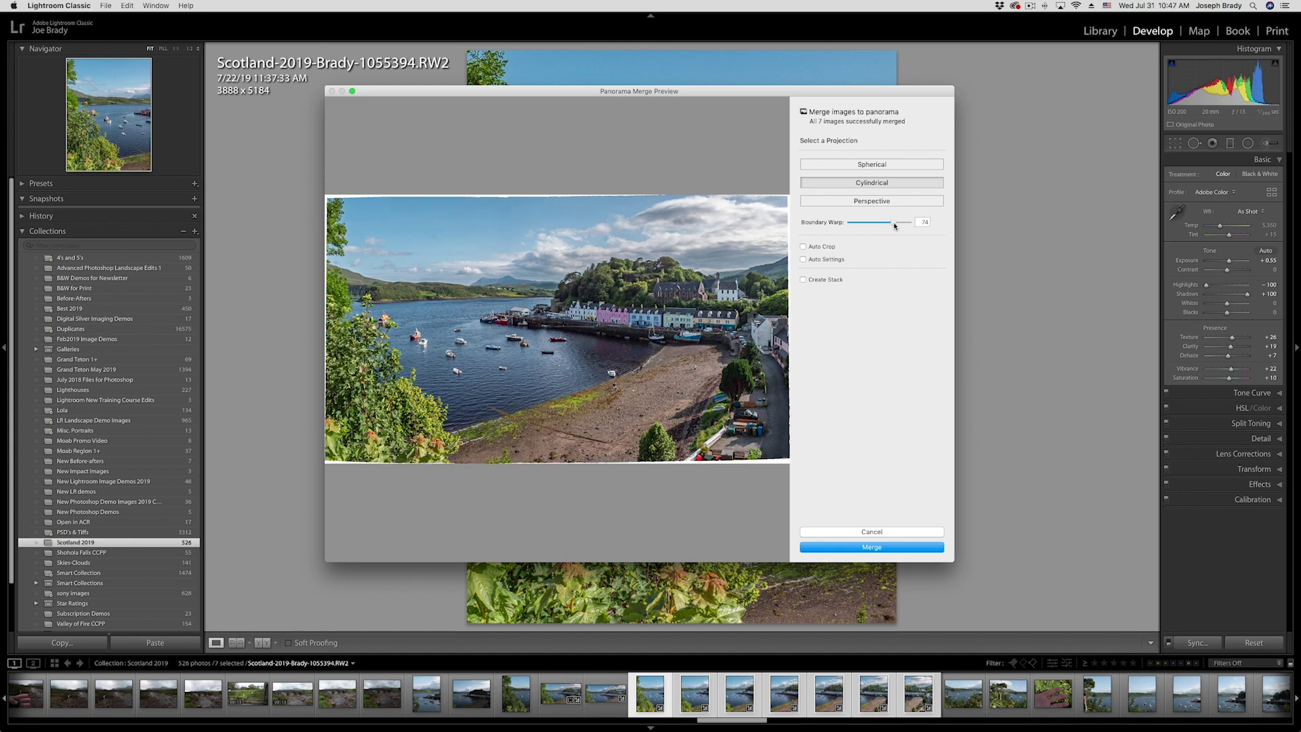
pyautogui.moveTo(894, 225); pyautogui.dragTo(926, 228)
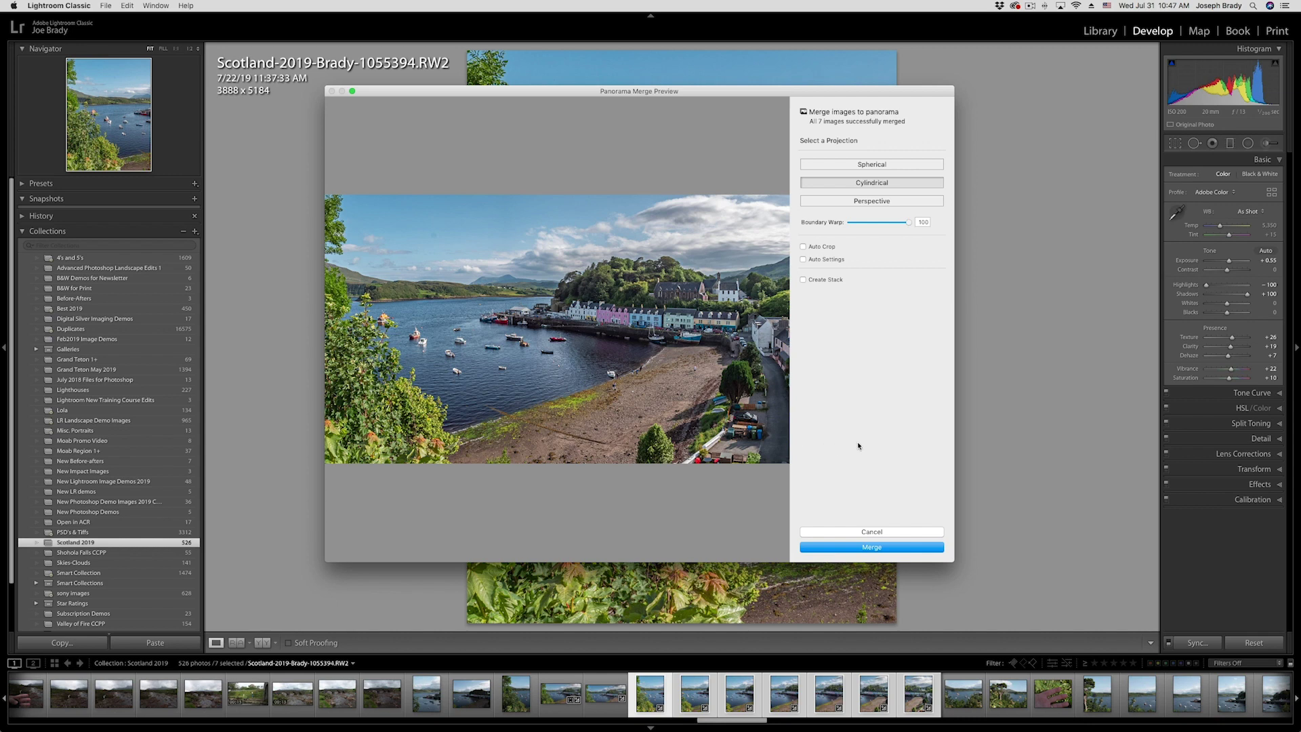
pyautogui.click(890, 548)
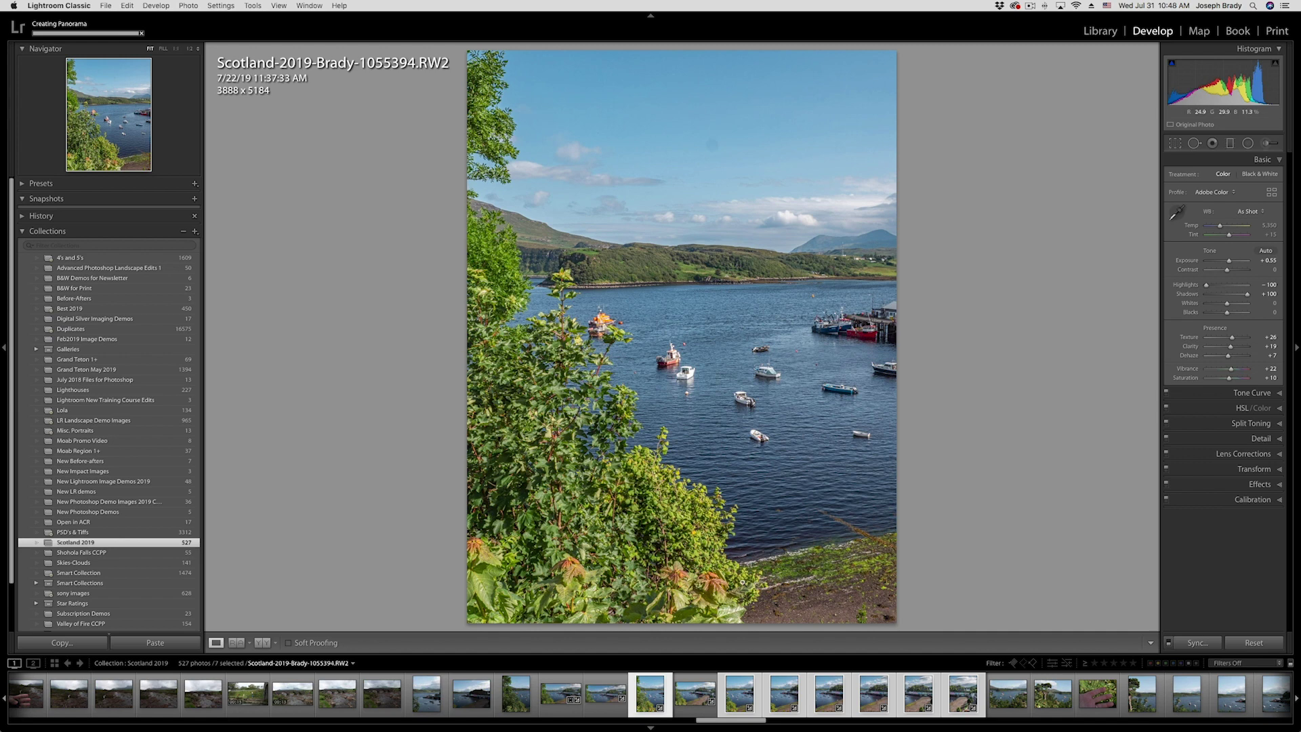
# Select the merged panorama and crop a strip of foreground beach and bushes off its lower edge.
pyautogui.click(705, 680)
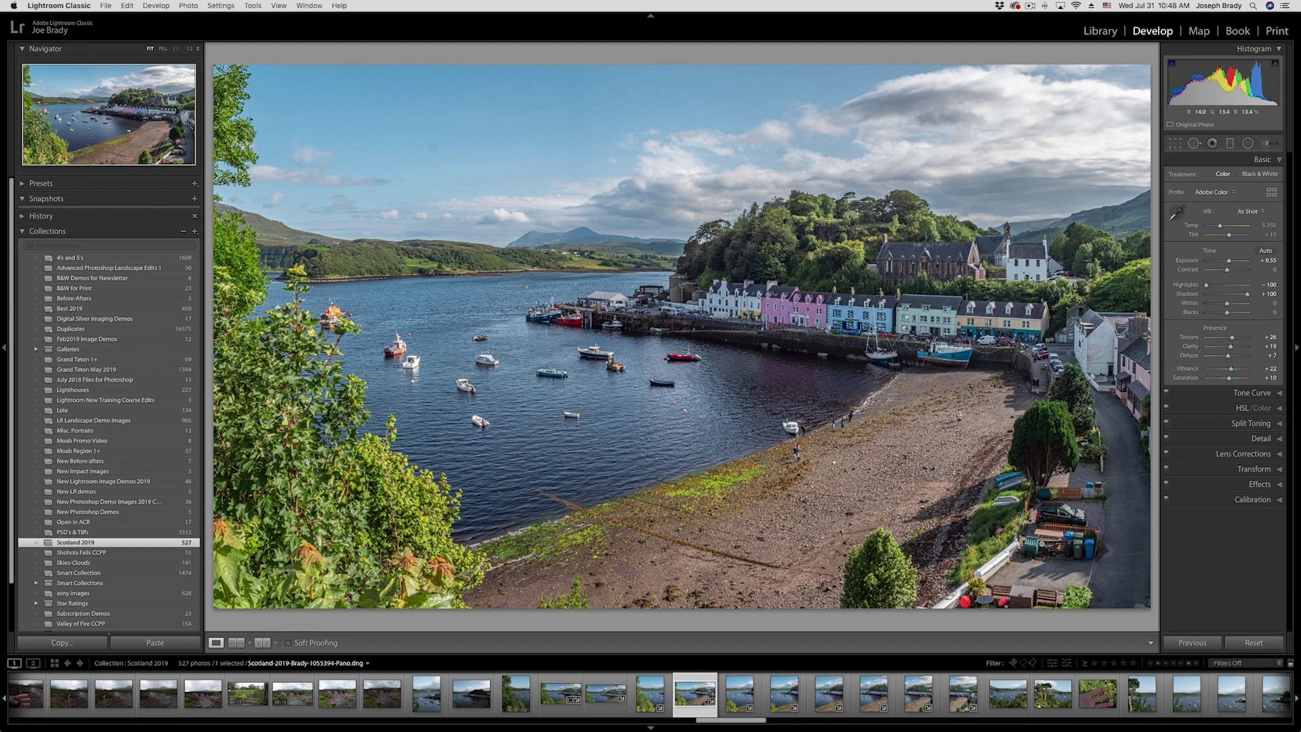
pyautogui.click(1175, 145)
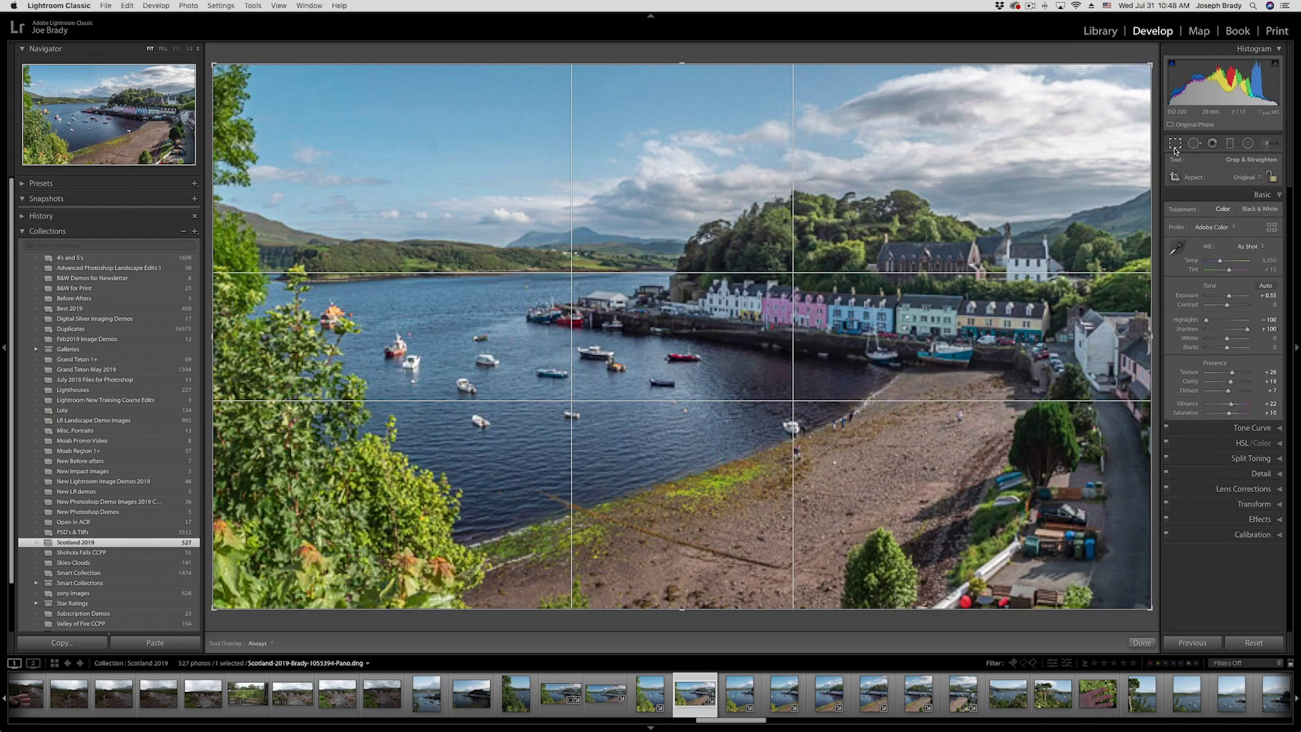
pyautogui.moveTo(682, 608); pyautogui.dragTo(683, 562)
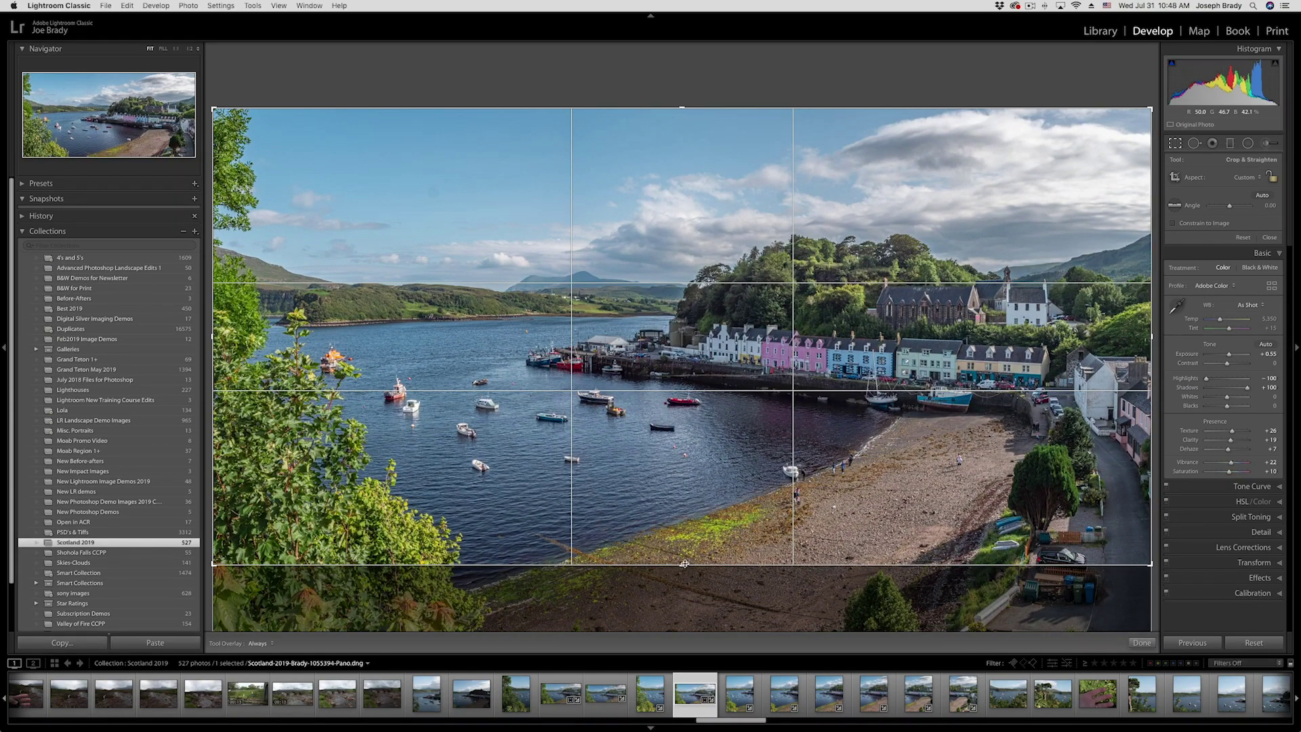
pyautogui.moveTo(684, 564); pyautogui.dragTo(685, 561)
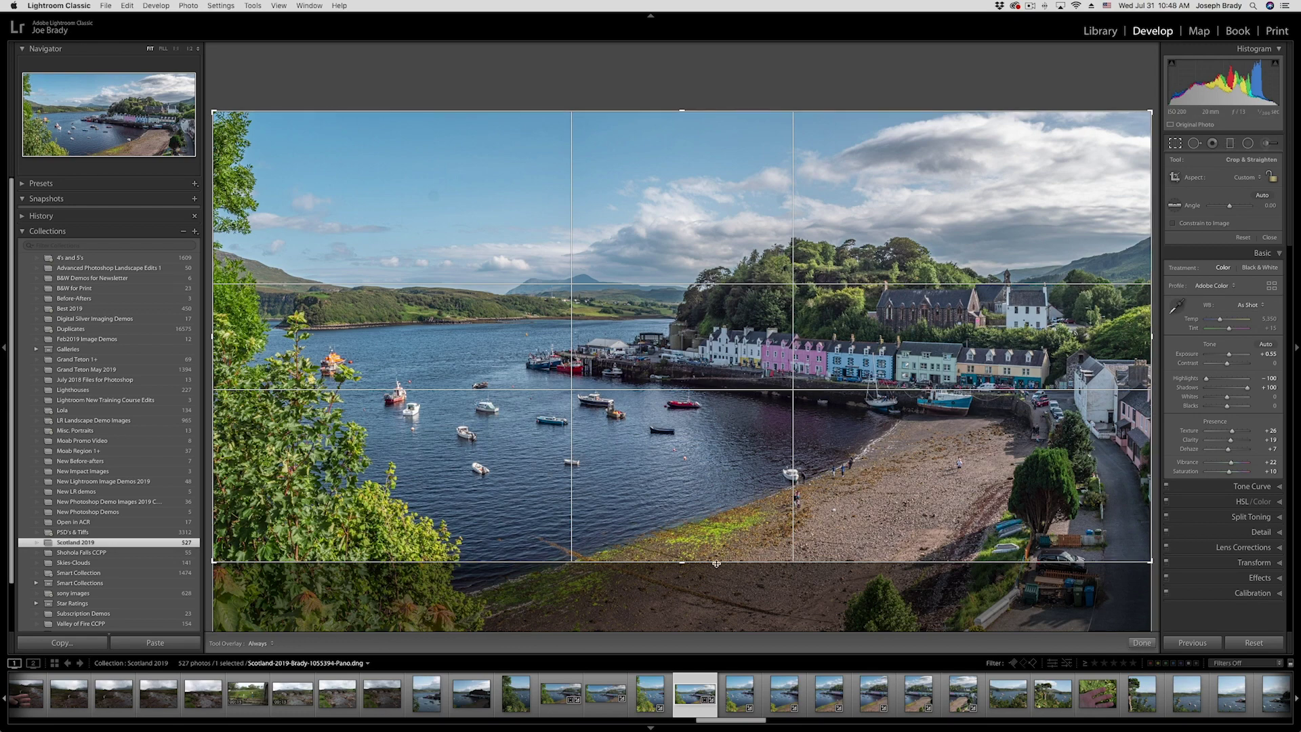
pyautogui.moveTo(685, 562); pyautogui.dragTo(686, 569)
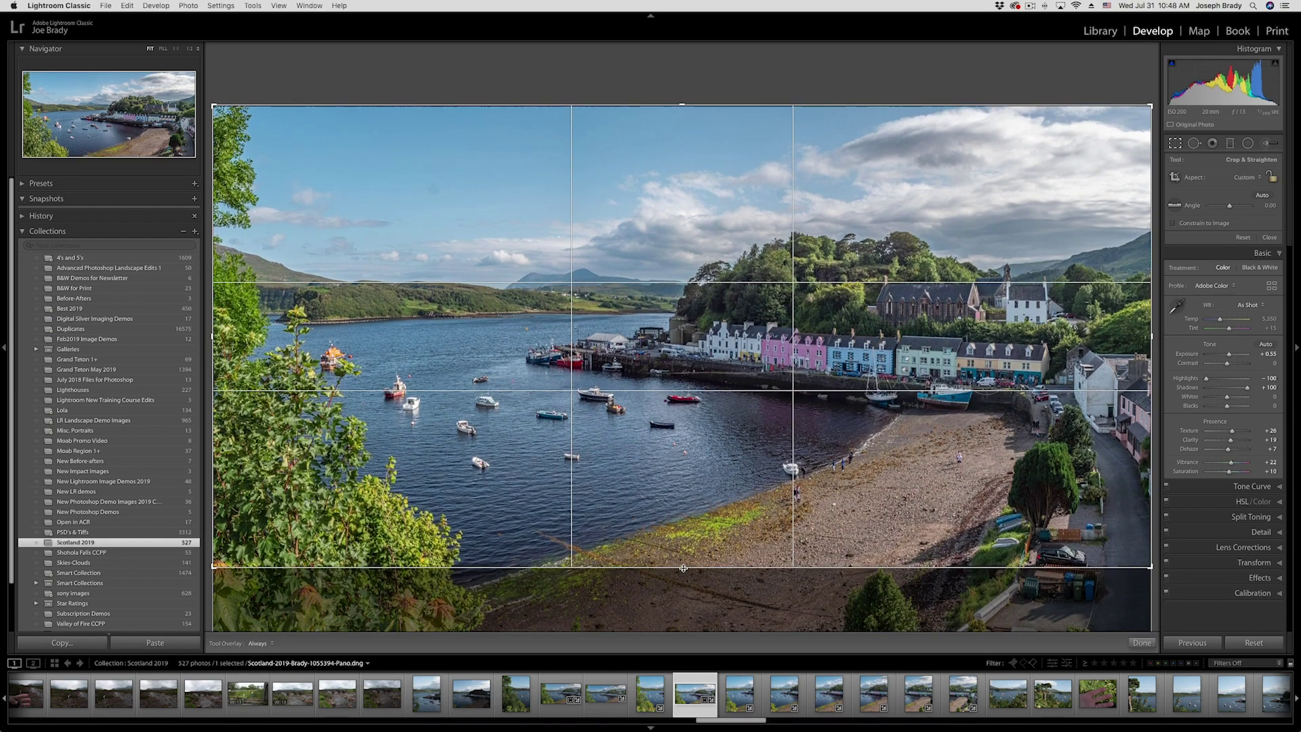
pyautogui.click(1142, 643)
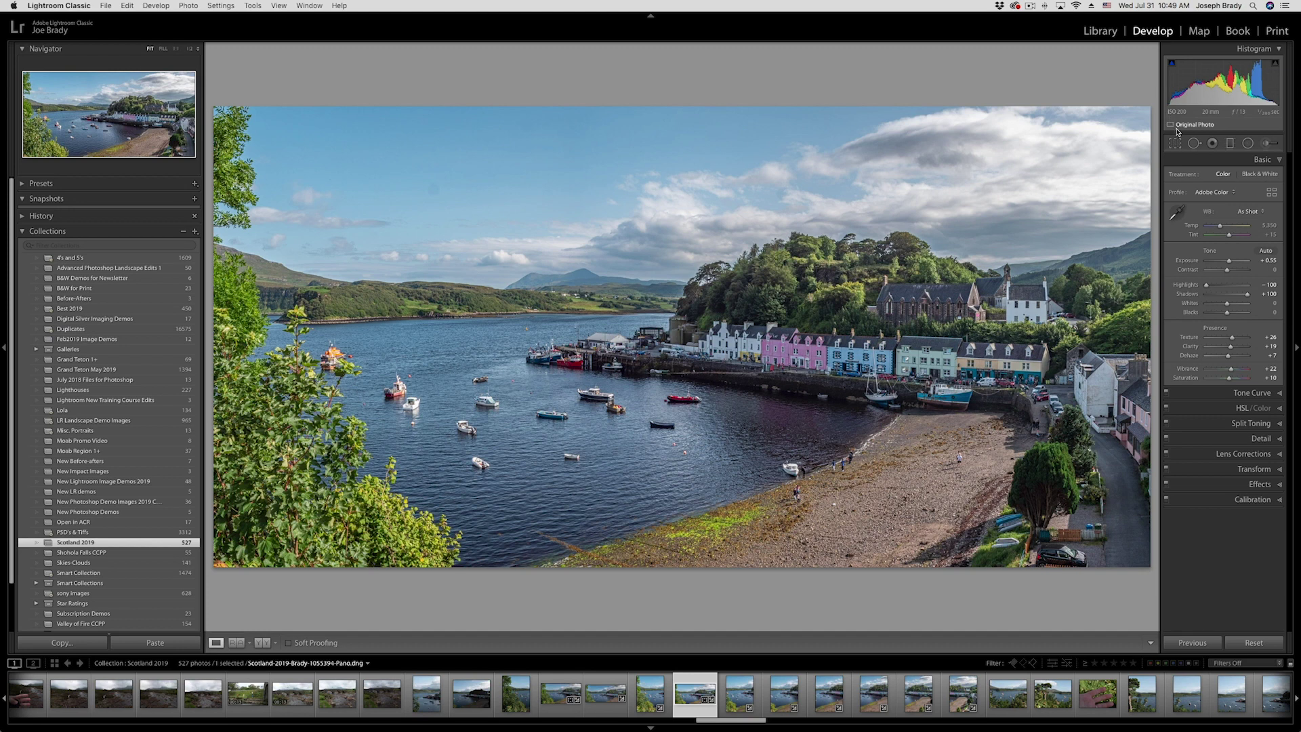
# Visualize spots at maximum sensitivity and heal three dust spots in the open sky using a size 75 healing brush.
pyautogui.click(1195, 143)
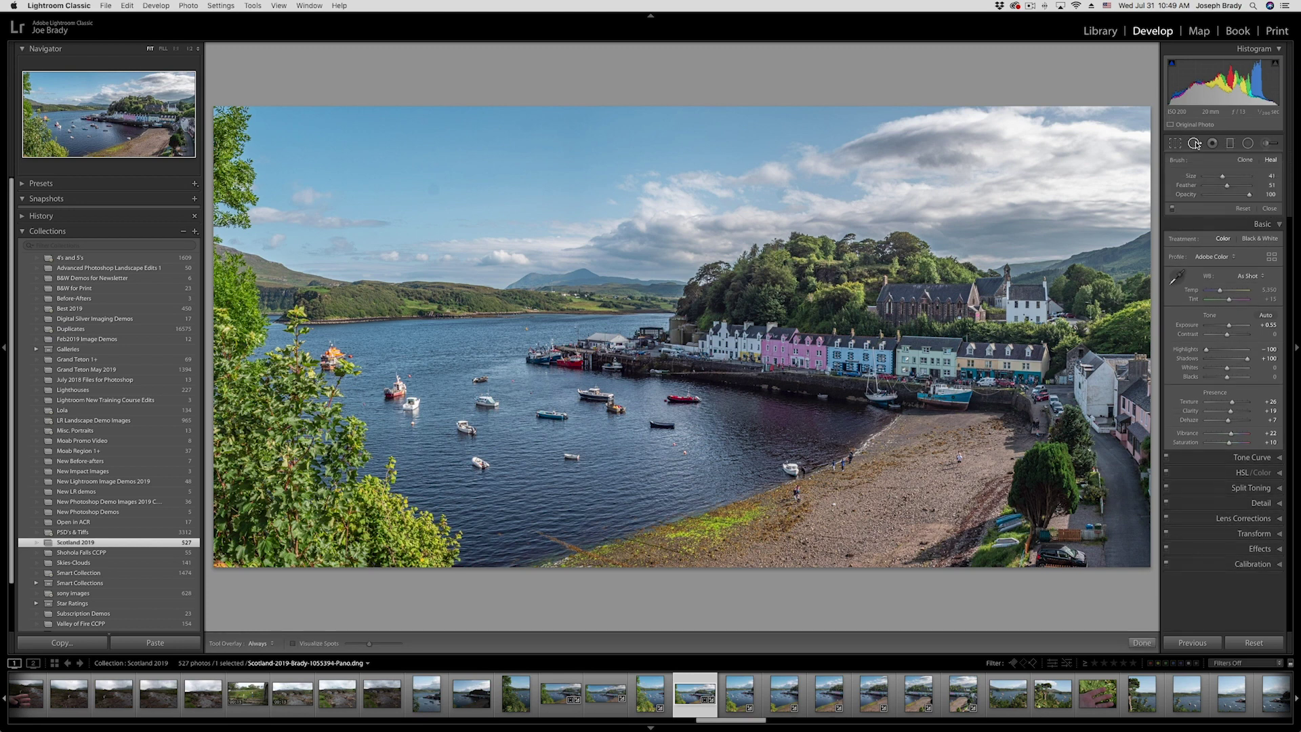
pyautogui.click(293, 644)
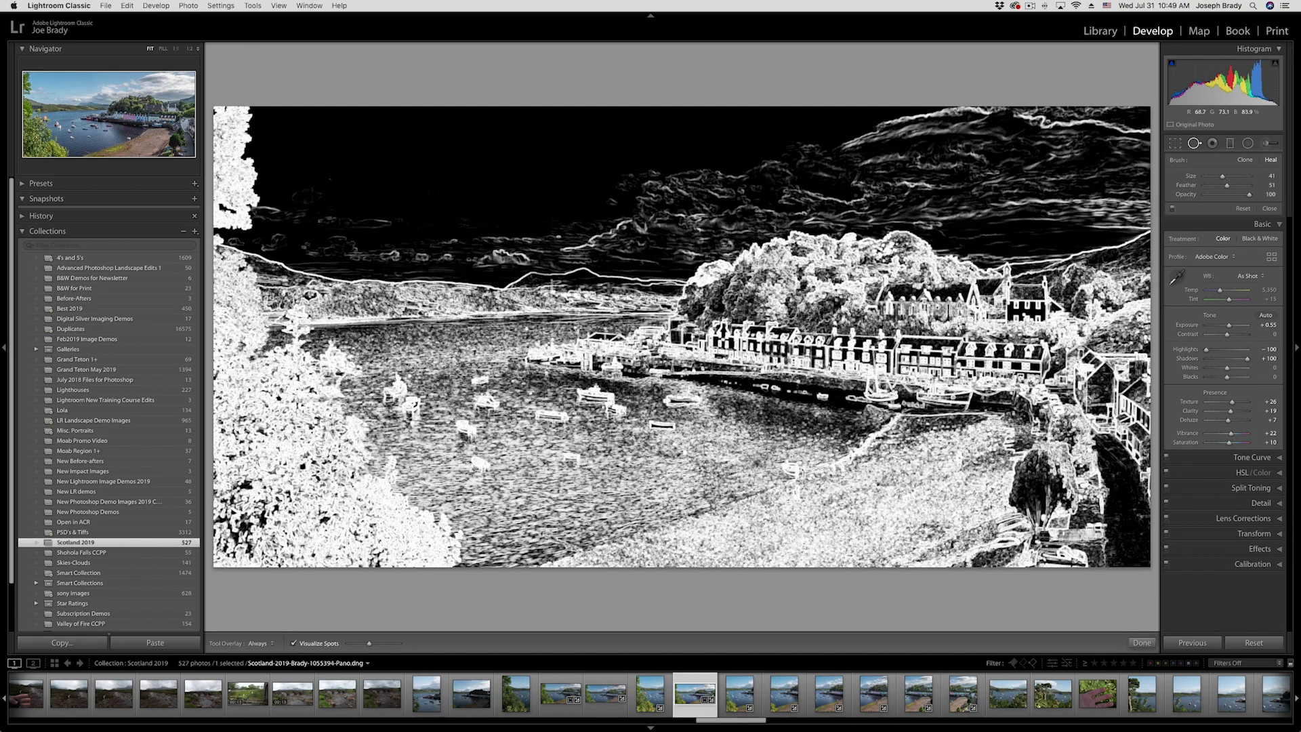
pyautogui.moveTo(371, 646); pyautogui.dragTo(402, 646)
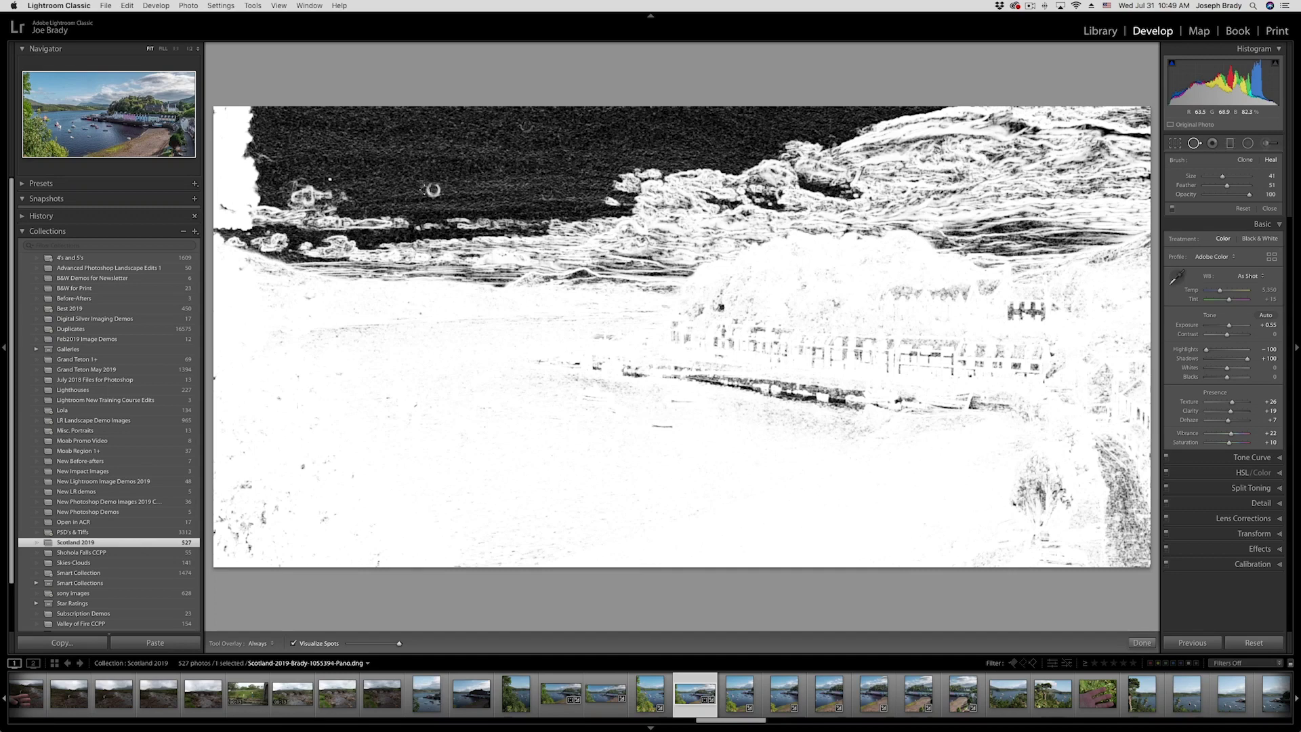
pyautogui.scroll(3, 443, 200)
pyautogui.click(434, 190)
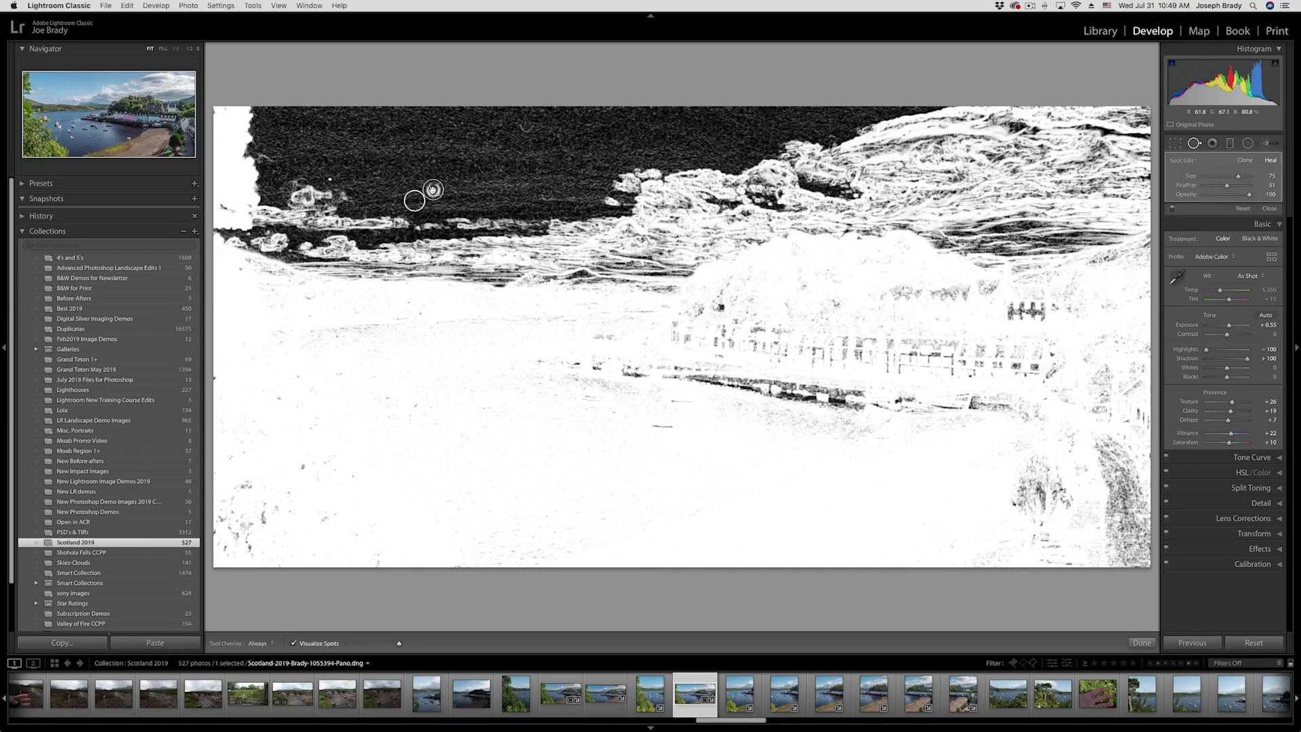
pyautogui.click(547, 195)
pyautogui.click(526, 127)
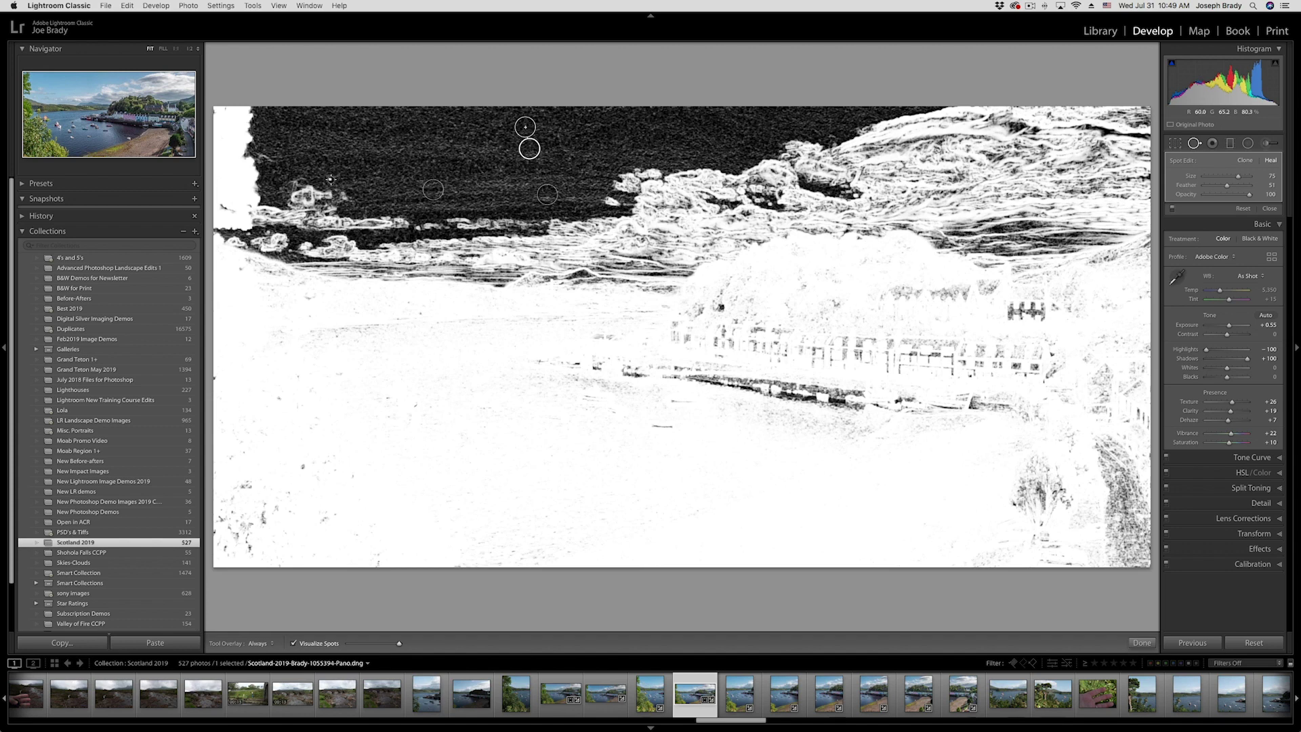
# Heal the small spot above the small clouds near the tree at size 41, sampling clear sky beside it, and finish spot removal.
pyautogui.scroll(-4, 330, 179)
pyautogui.click(330, 180)
pyautogui.moveTo(322, 184)
pyautogui.mouseDown()
pyautogui.moveTo(340, 166)
pyautogui.moveTo(352, 177)
pyautogui.mouseUp()
pyautogui.press('a')
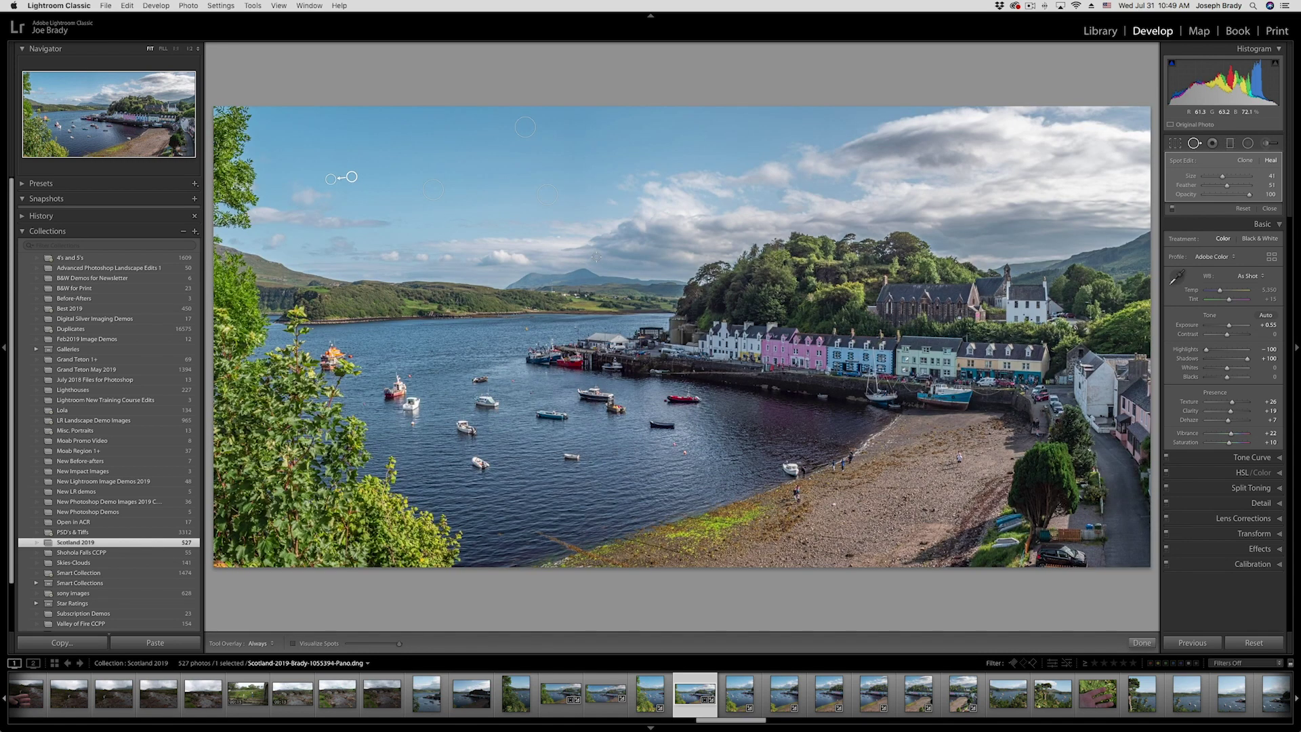
pyautogui.press('Escape')
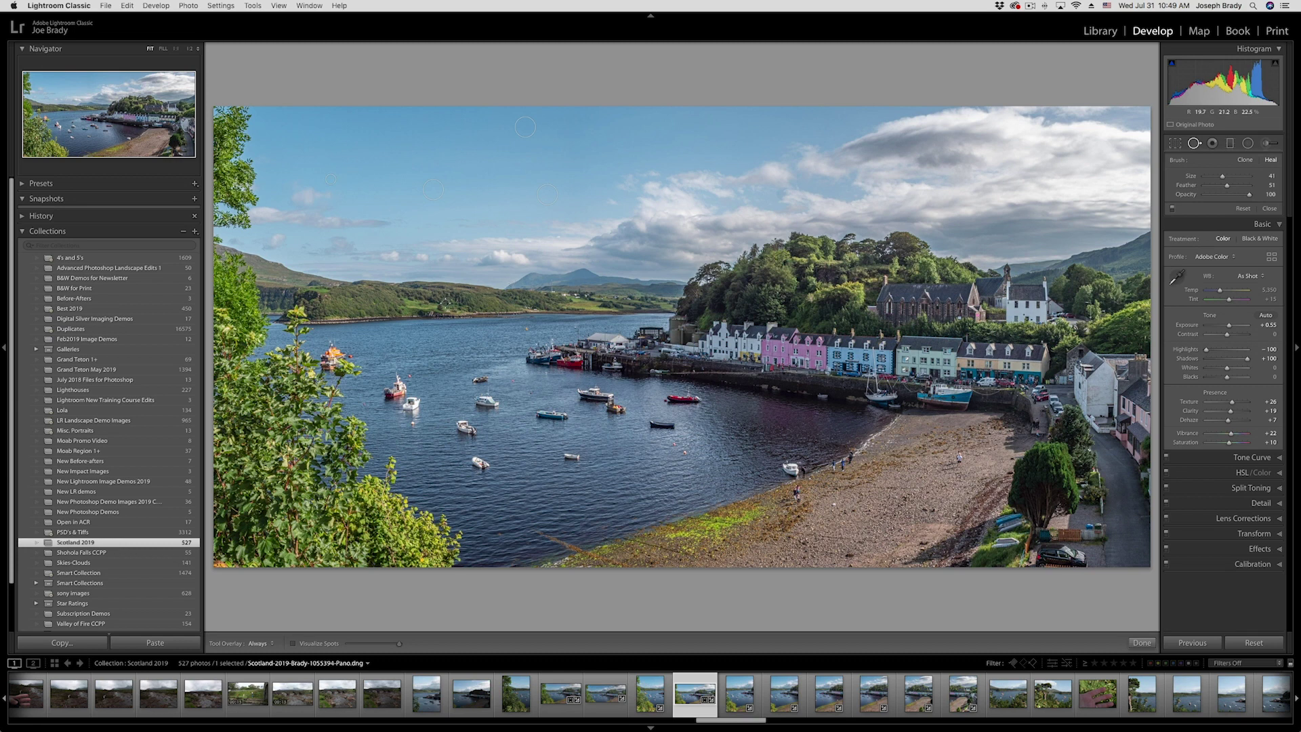
pyautogui.click(1142, 643)
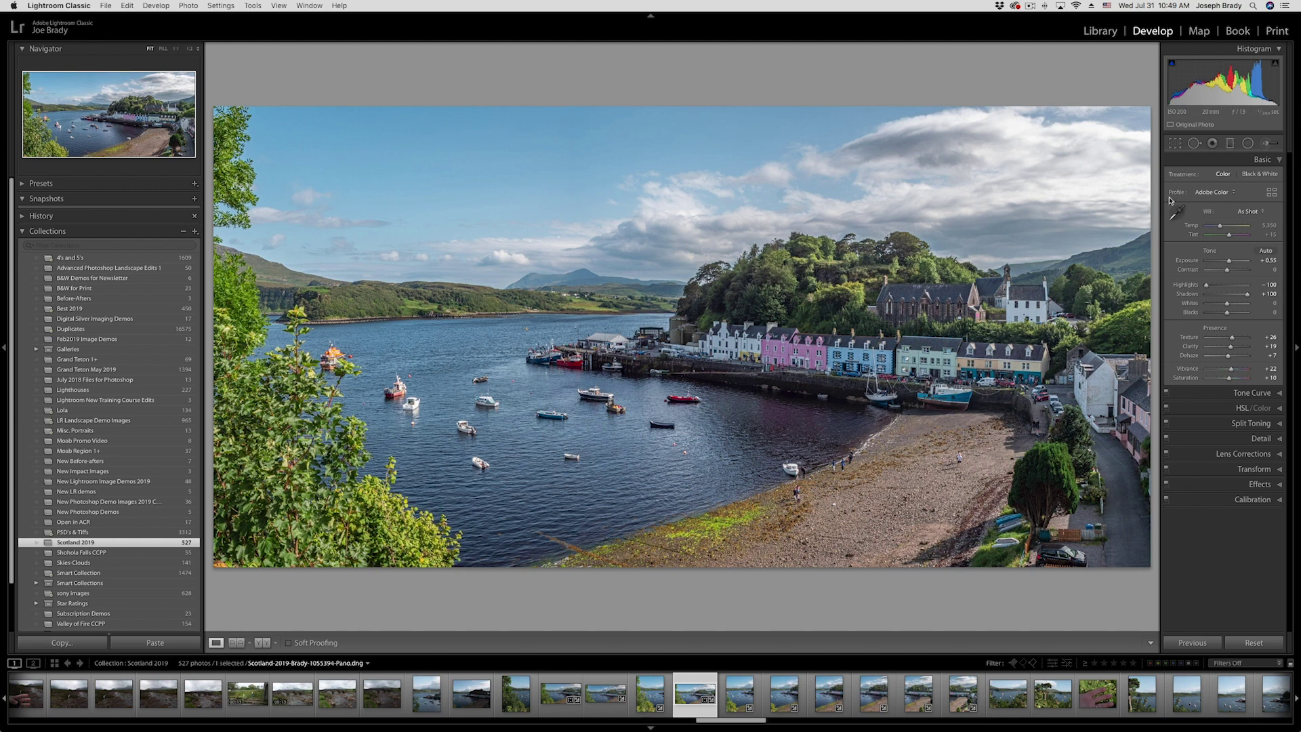
# Add a graduated filter covering the sky and fading out across the wooded hill, with its mask overlay shown.
pyautogui.click(1231, 143)
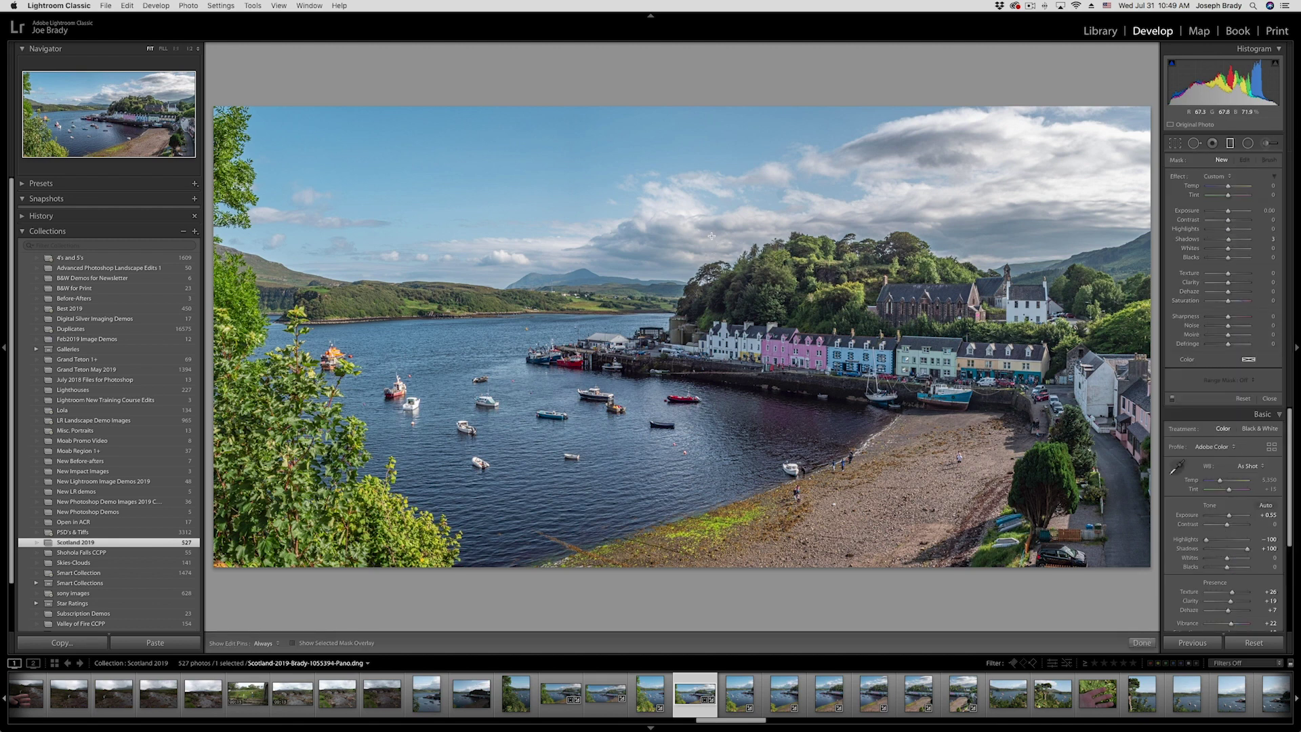
pyautogui.moveTo(710, 239); pyautogui.dragTo(705, 336)
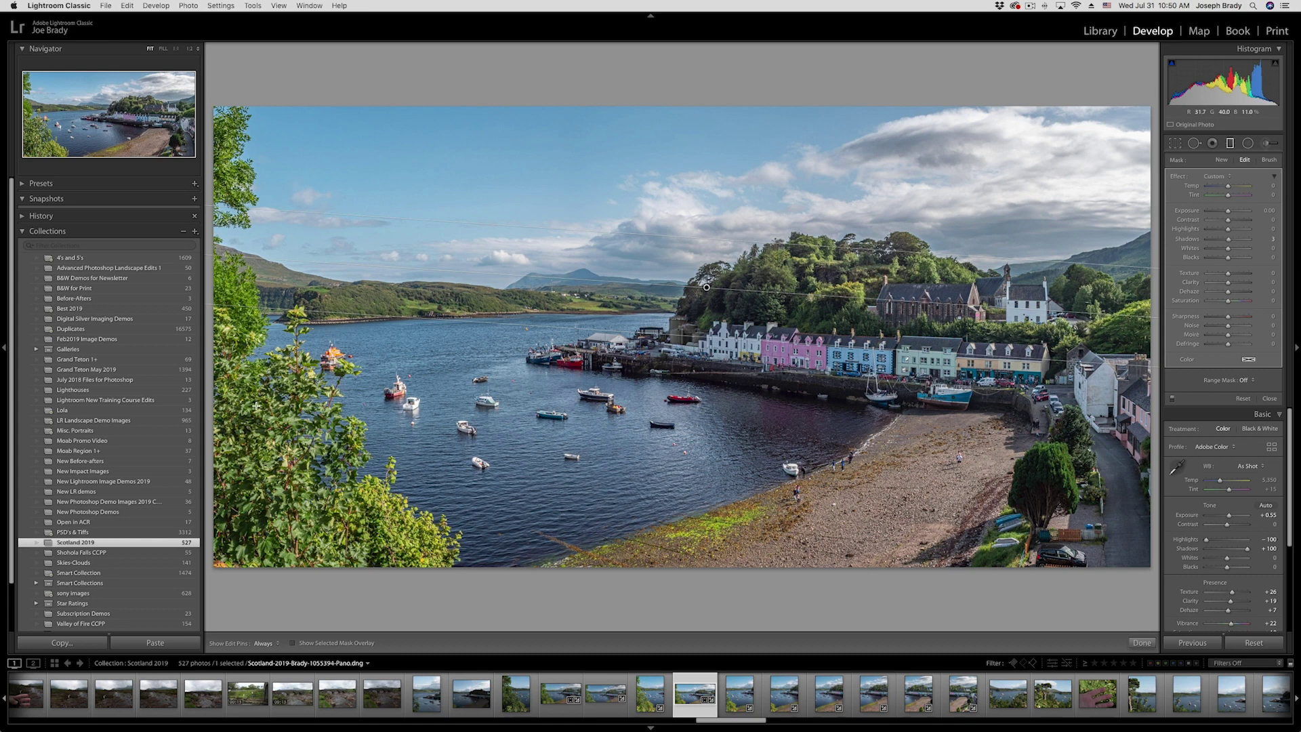
pyautogui.click(293, 644)
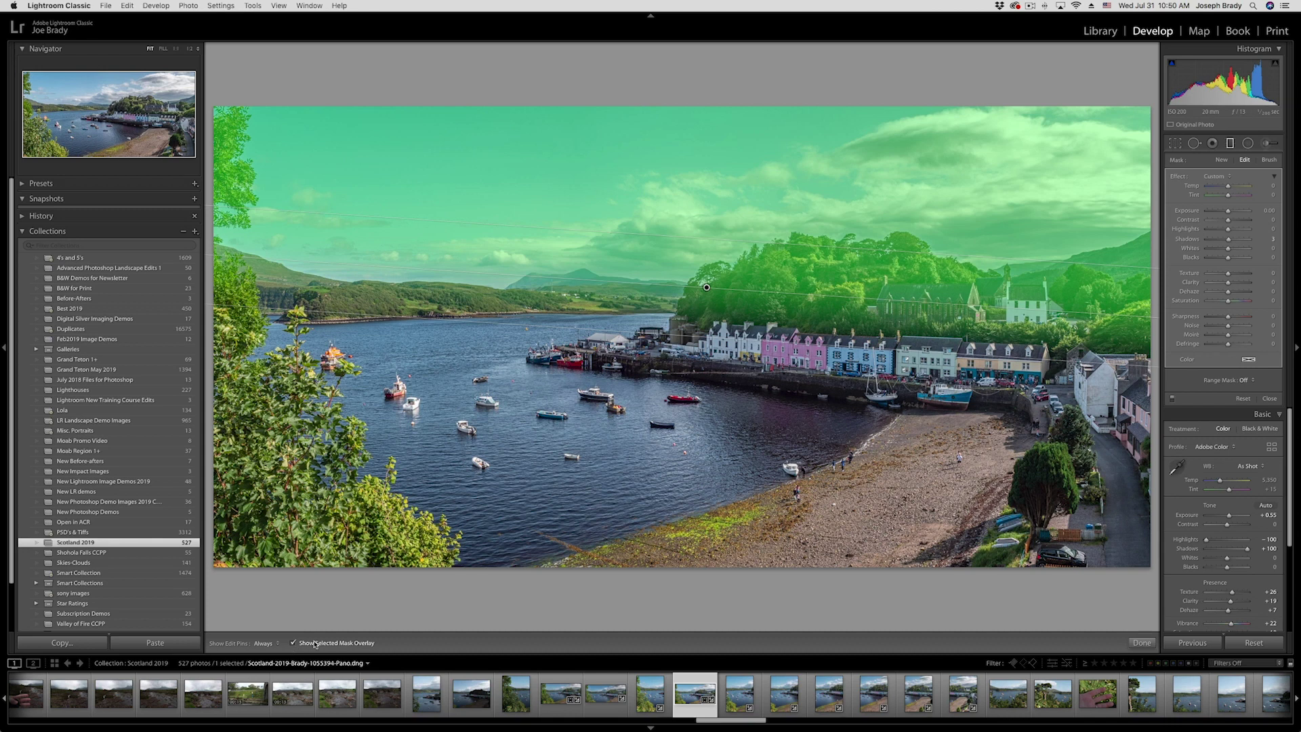
# Erase the graduated filter's mask from the tree branches beside the sky, using its Auto Mask erase brush.
pyautogui.click(1269, 162)
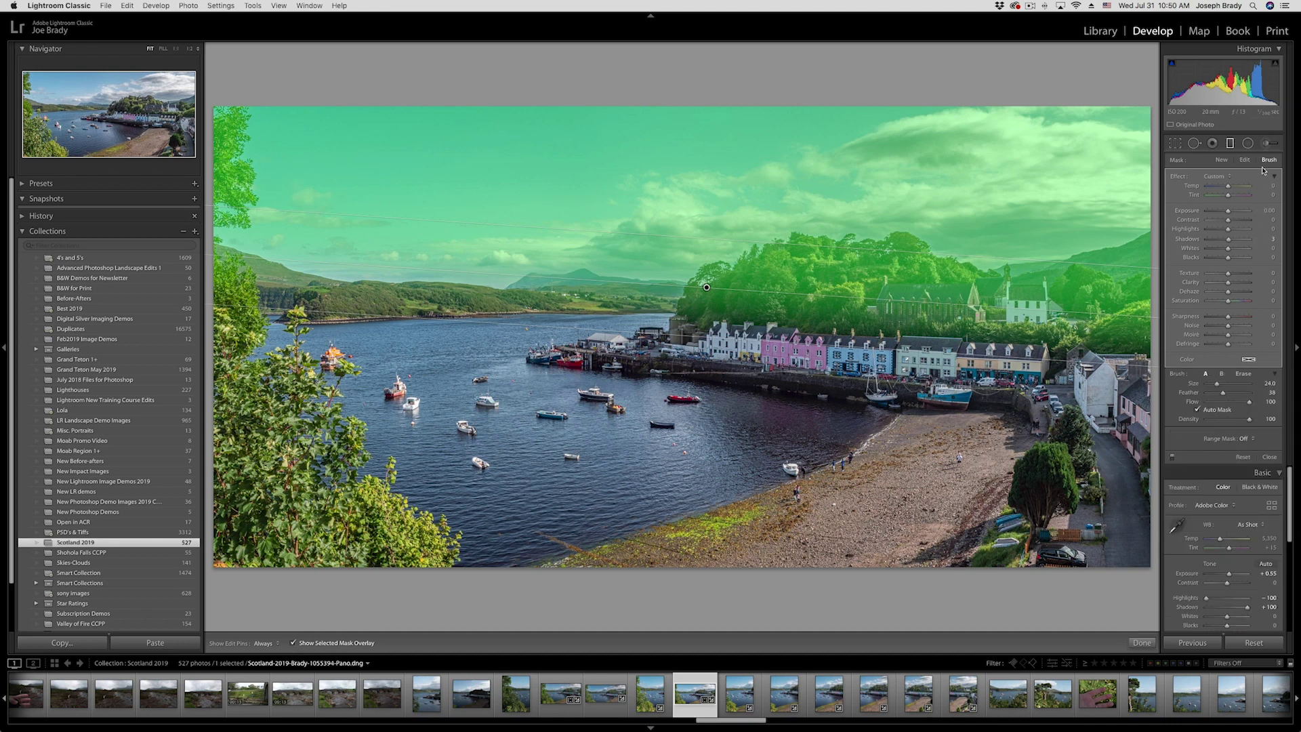
pyautogui.press('alt')
pyautogui.press('h')
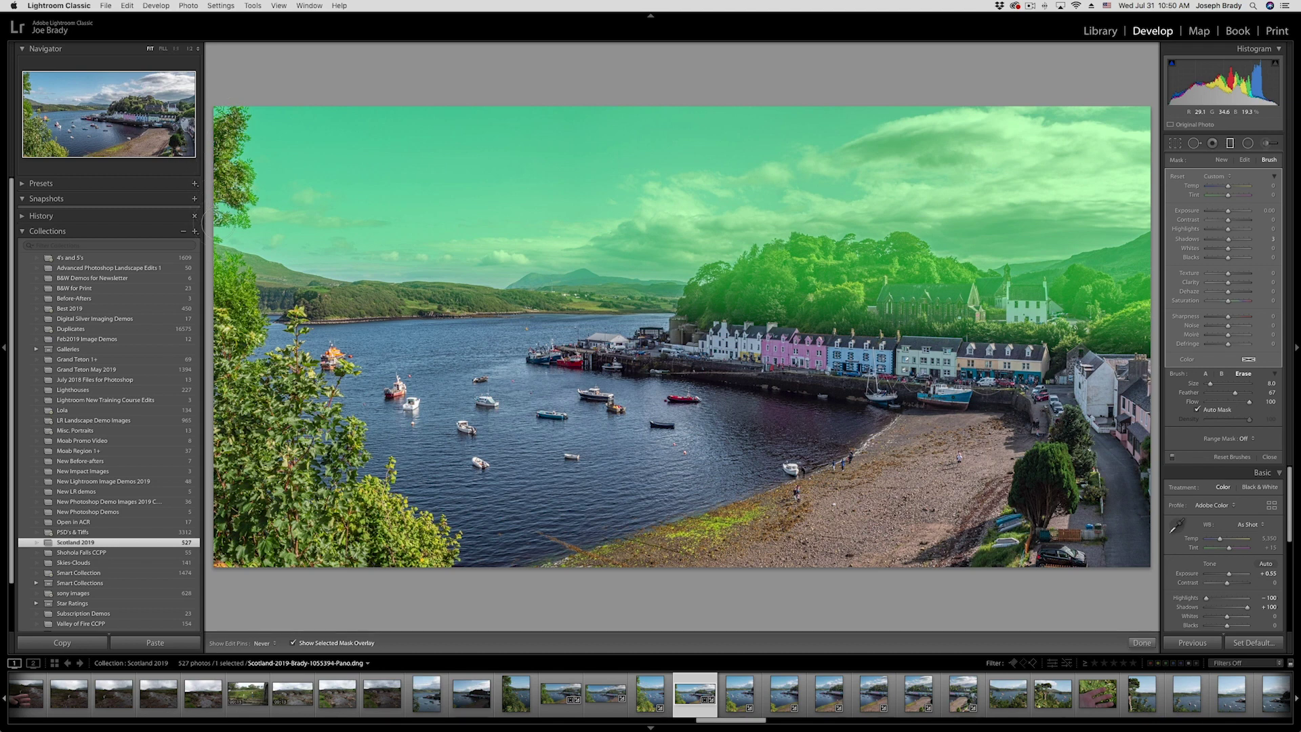
pyautogui.press('h')
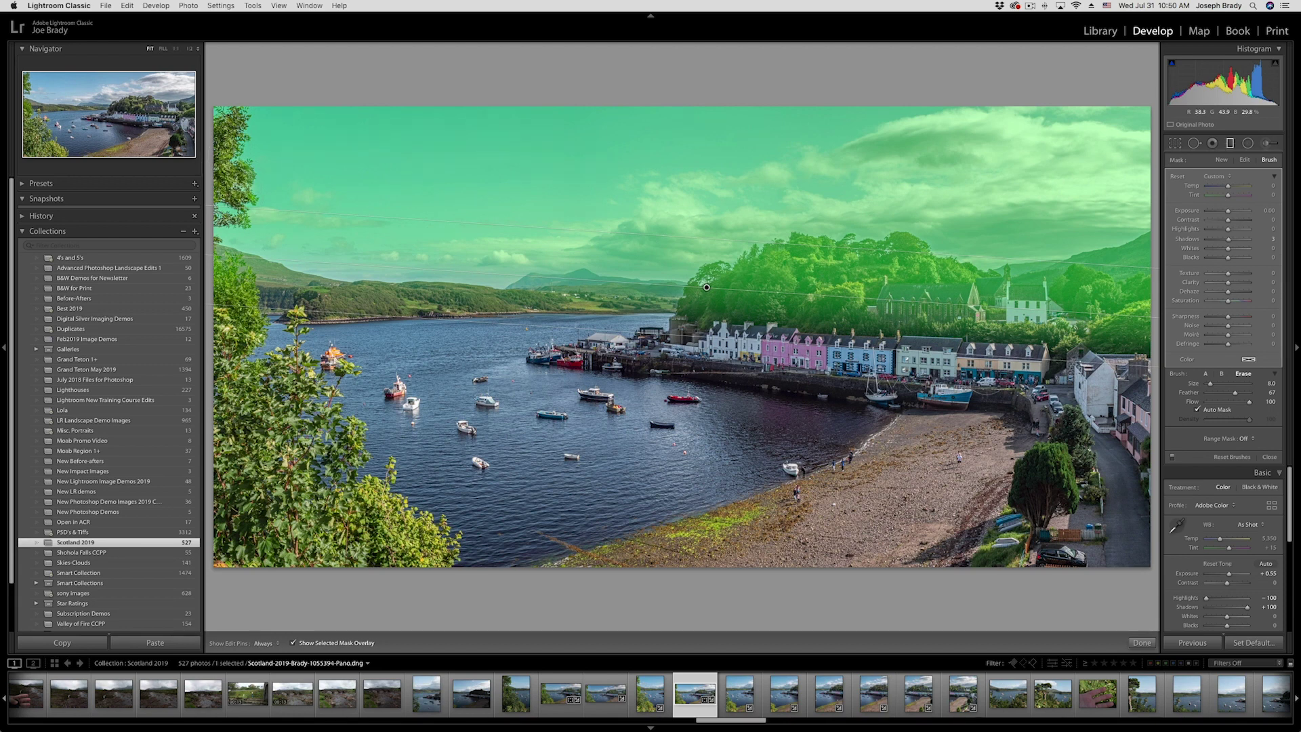
pyautogui.press('alt')
# Hide the mask overlay, set the graduated filter's Dehaze to 34 and finish the filter.
pyautogui.click(293, 643)
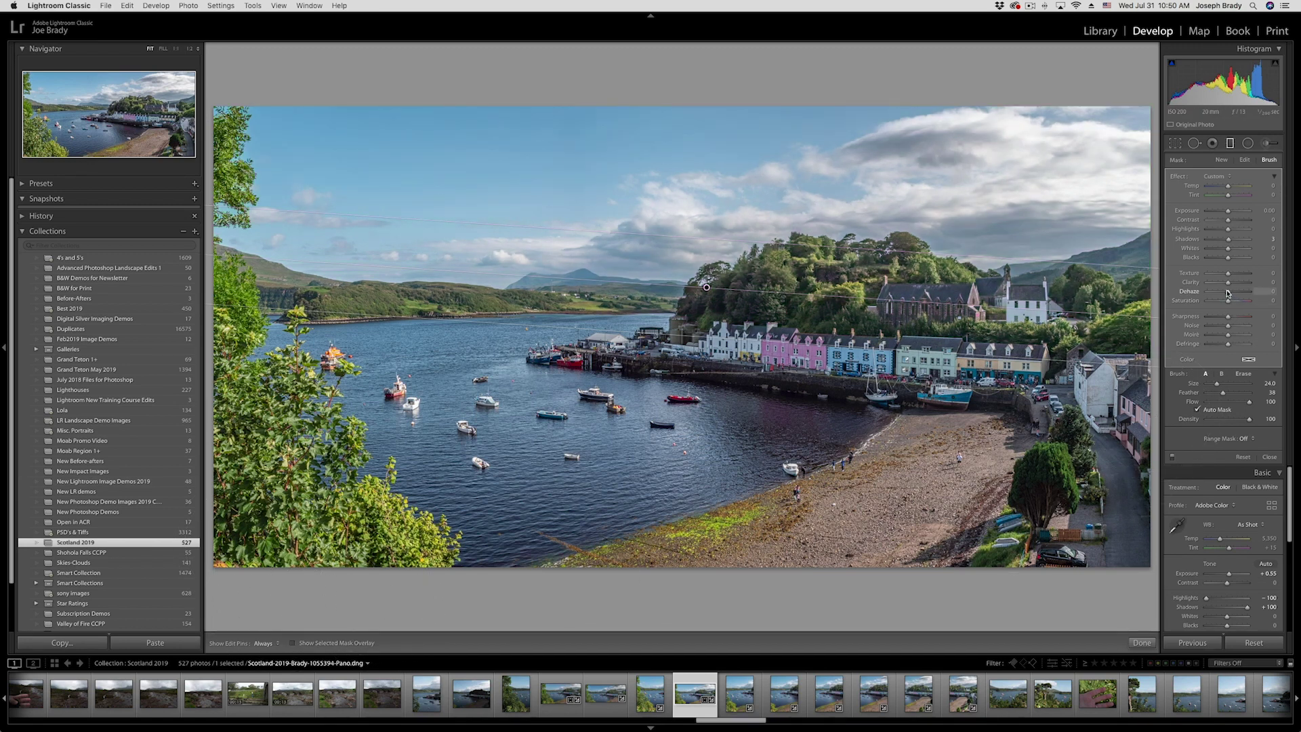
pyautogui.moveTo(1228, 293); pyautogui.dragTo(1235, 292)
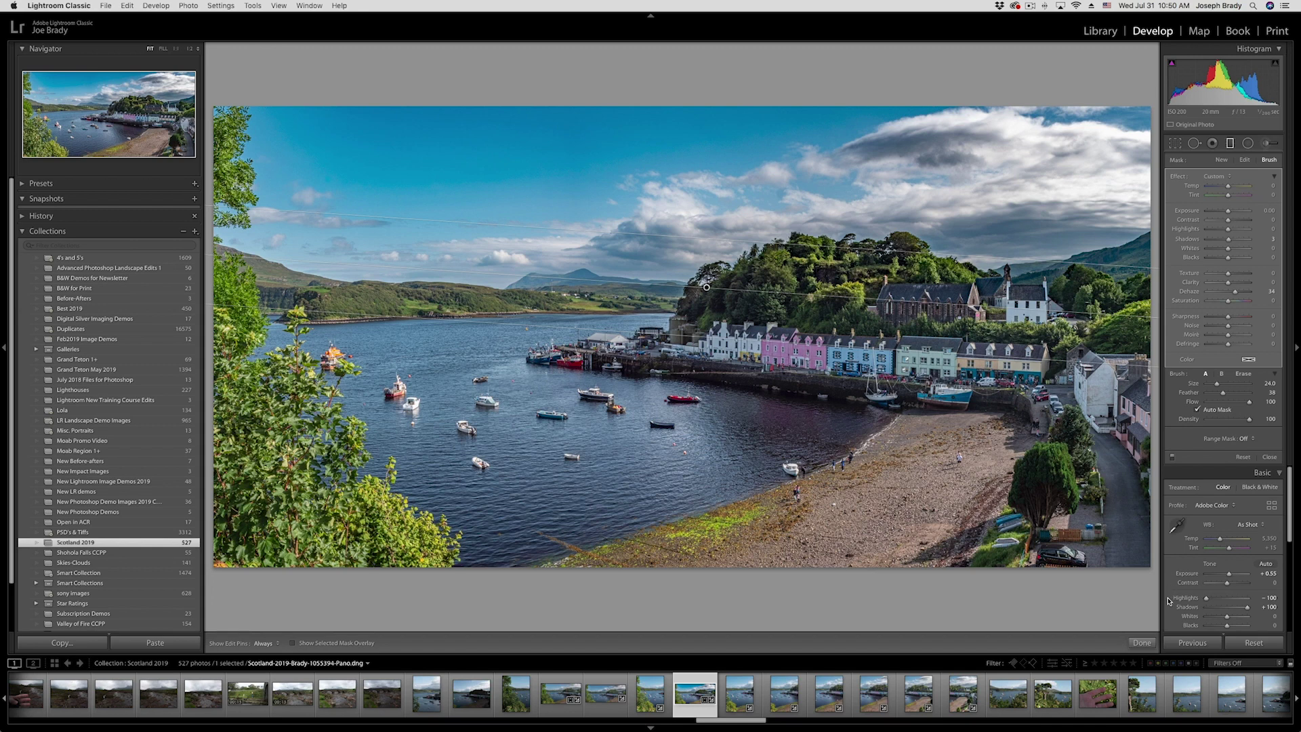
pyautogui.click(1143, 642)
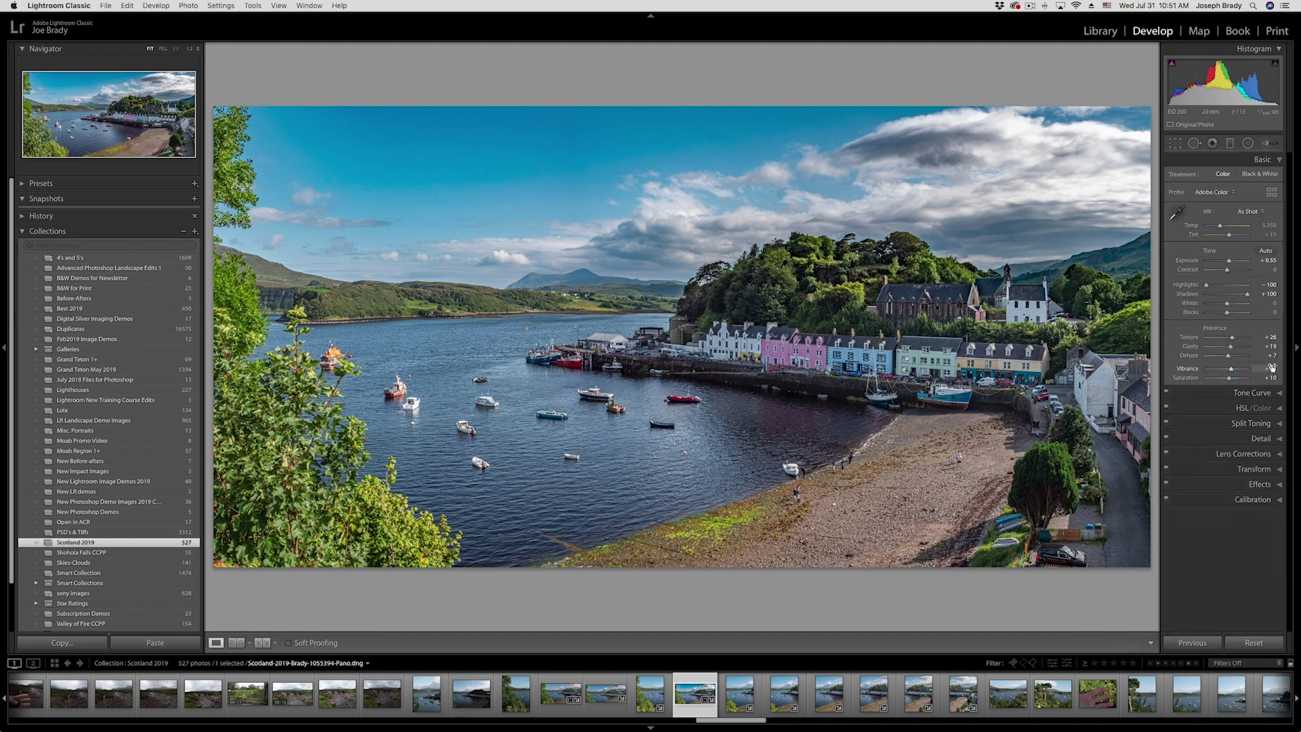
# Shift the sky's hue toward blue and raise the water's blue saturation to +13 with the HSL targeted adjustment.
pyautogui.click(1243, 408)
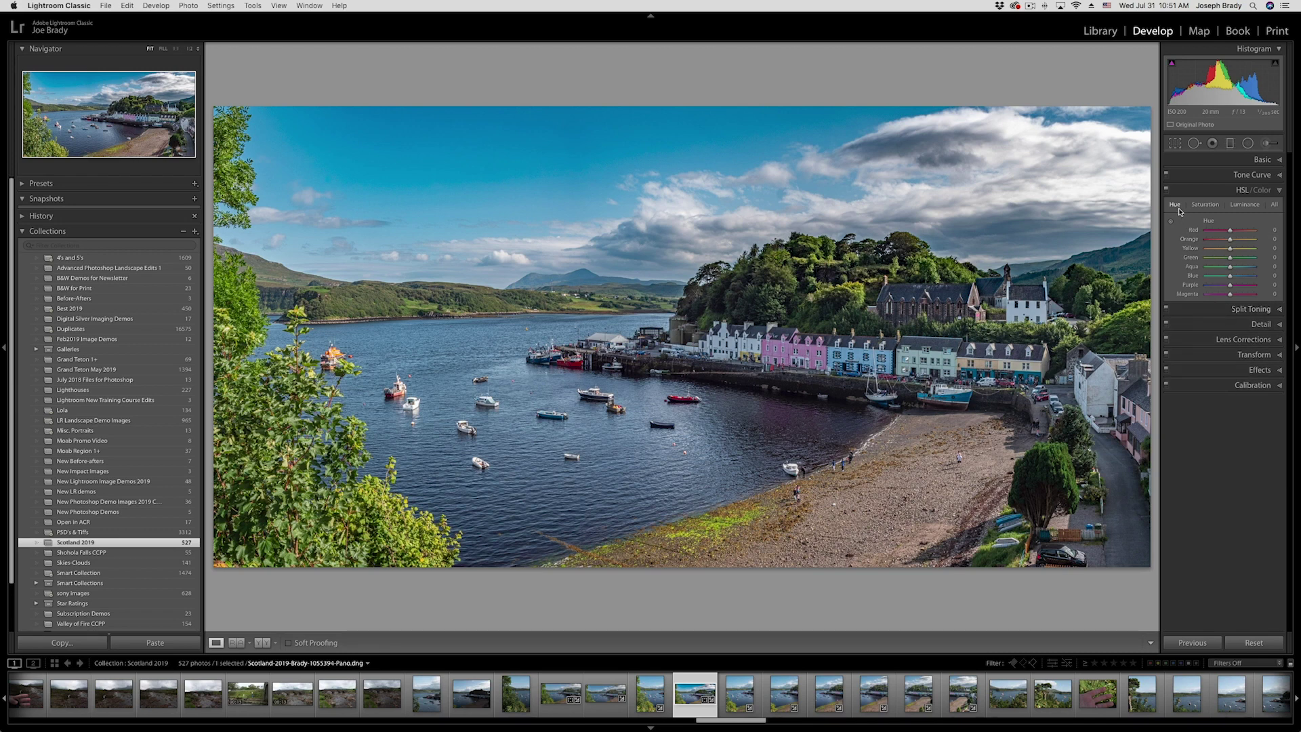
pyautogui.click(1171, 223)
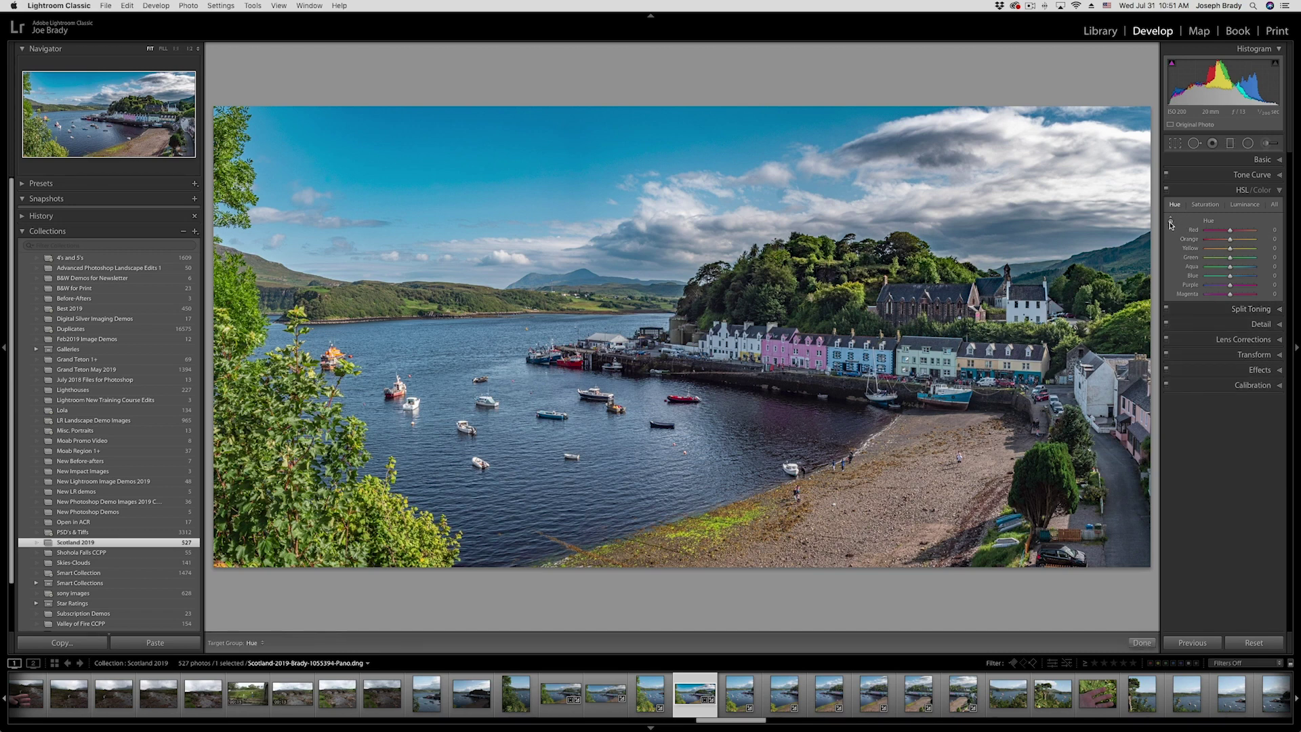
pyautogui.moveTo(488, 179); pyautogui.dragTo(488, 161)
pyautogui.click(1206, 205)
pyautogui.moveTo(632, 464); pyautogui.dragTo(630, 459)
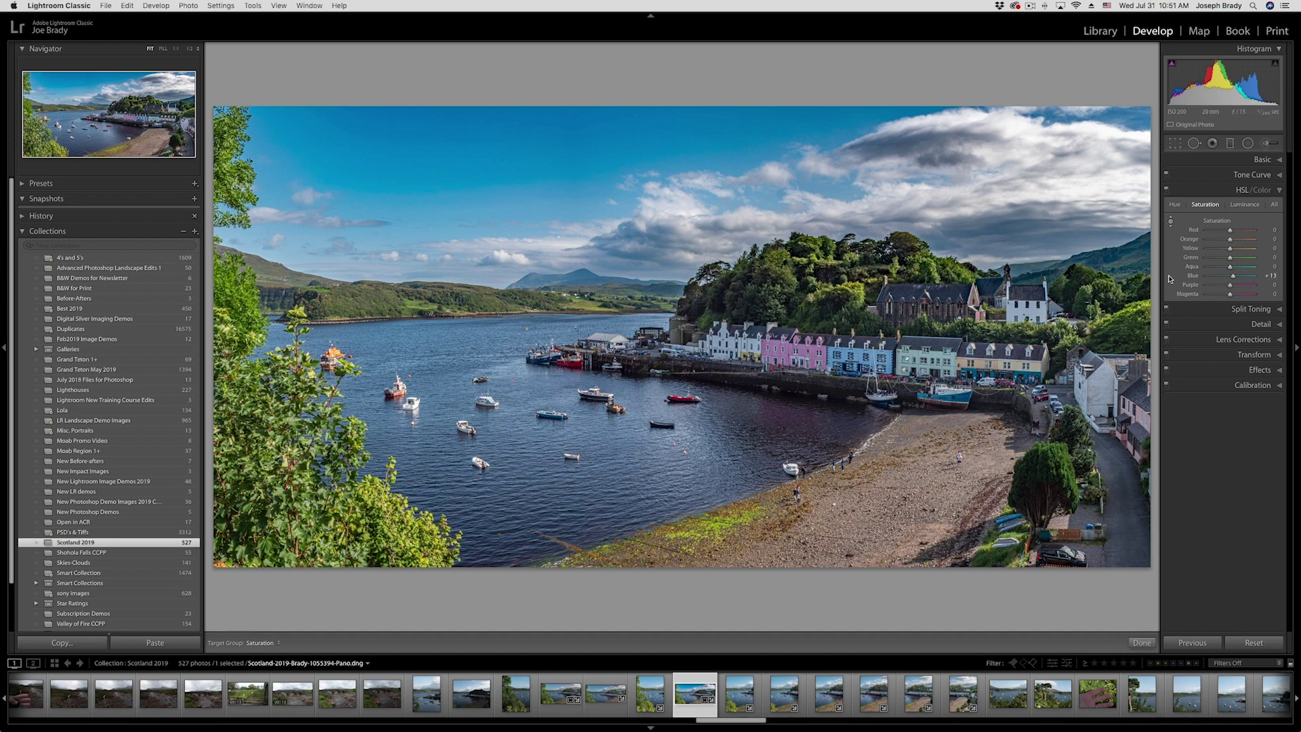
# Paint an adjustment brush mask over the row of waterfront houses at size 17 with Auto Mask off.
pyautogui.click(1265, 143)
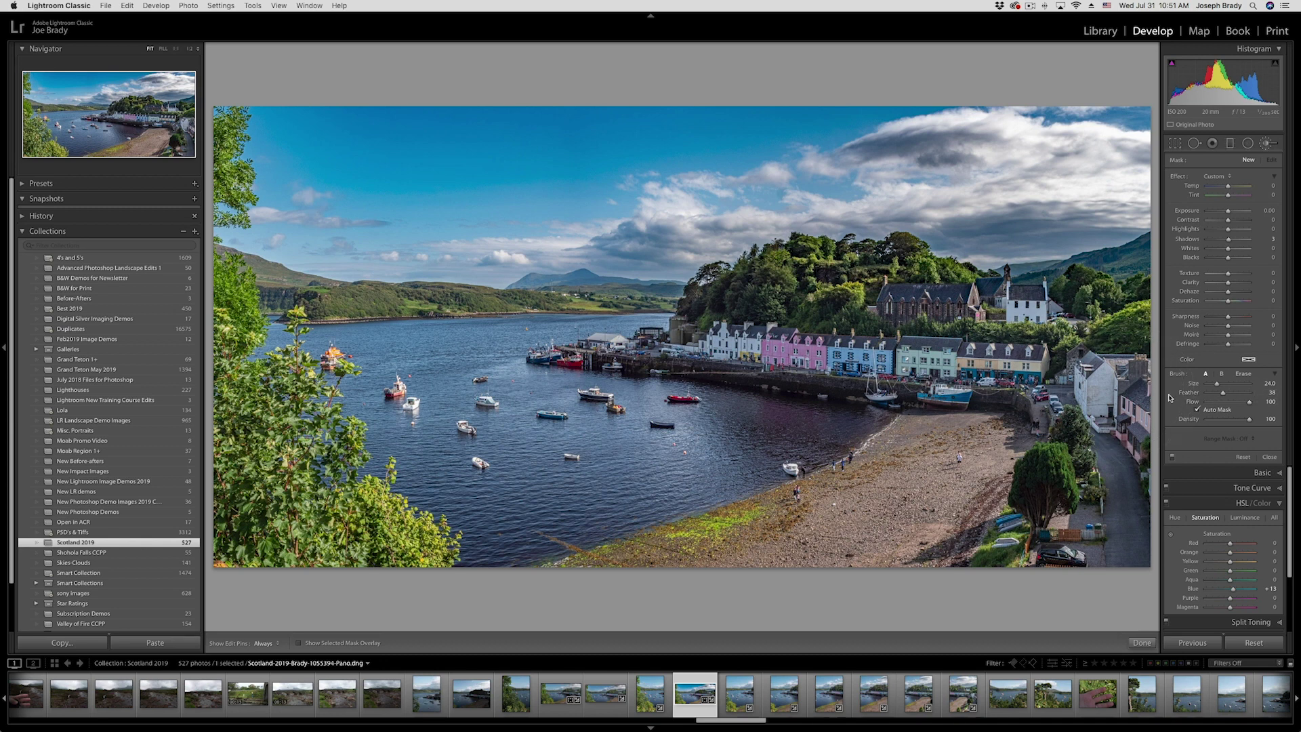
pyautogui.scroll(-4, 991, 375)
pyautogui.scroll(1, 990, 374)
pyautogui.click(372, 644)
pyautogui.moveTo(1032, 367); pyautogui.dragTo(647, 366)
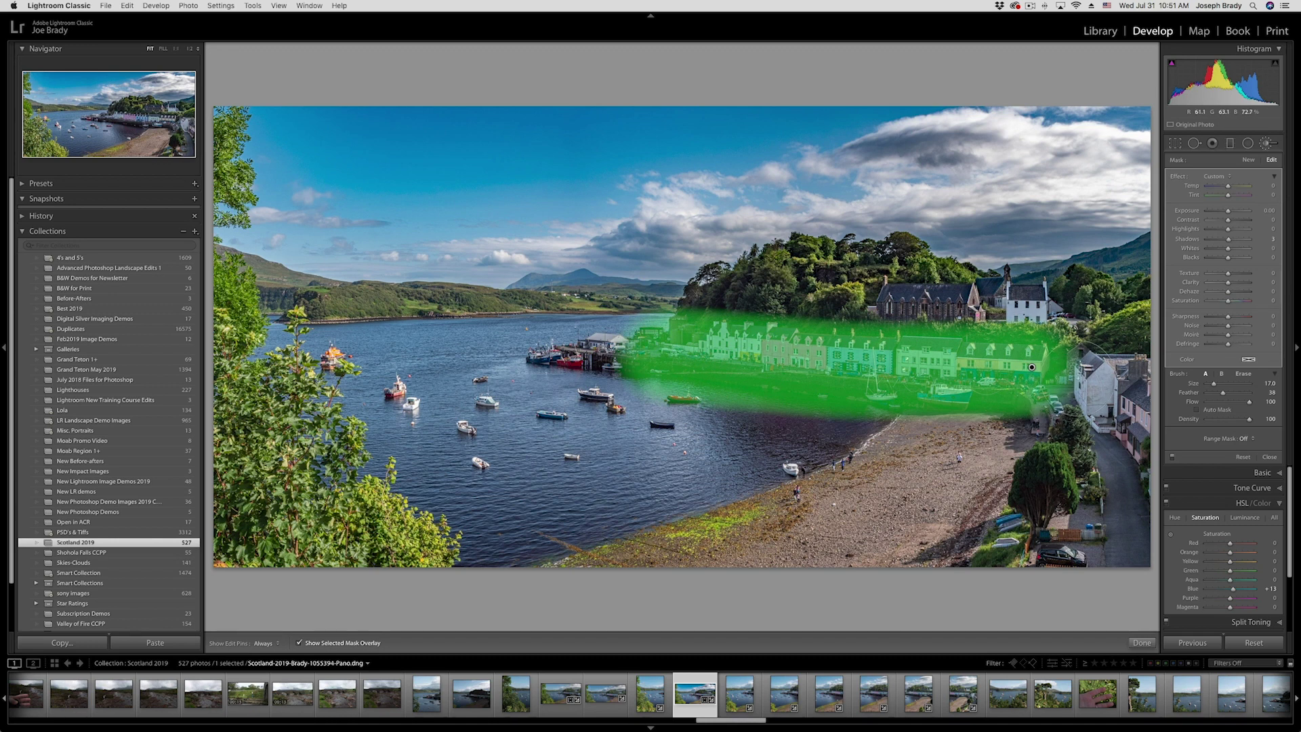
# Set the houses' brush Exposure to 0.31, Contrast to 7 and Saturation to 14, finish the edit and view the panorama full screen.
pyautogui.press('o')
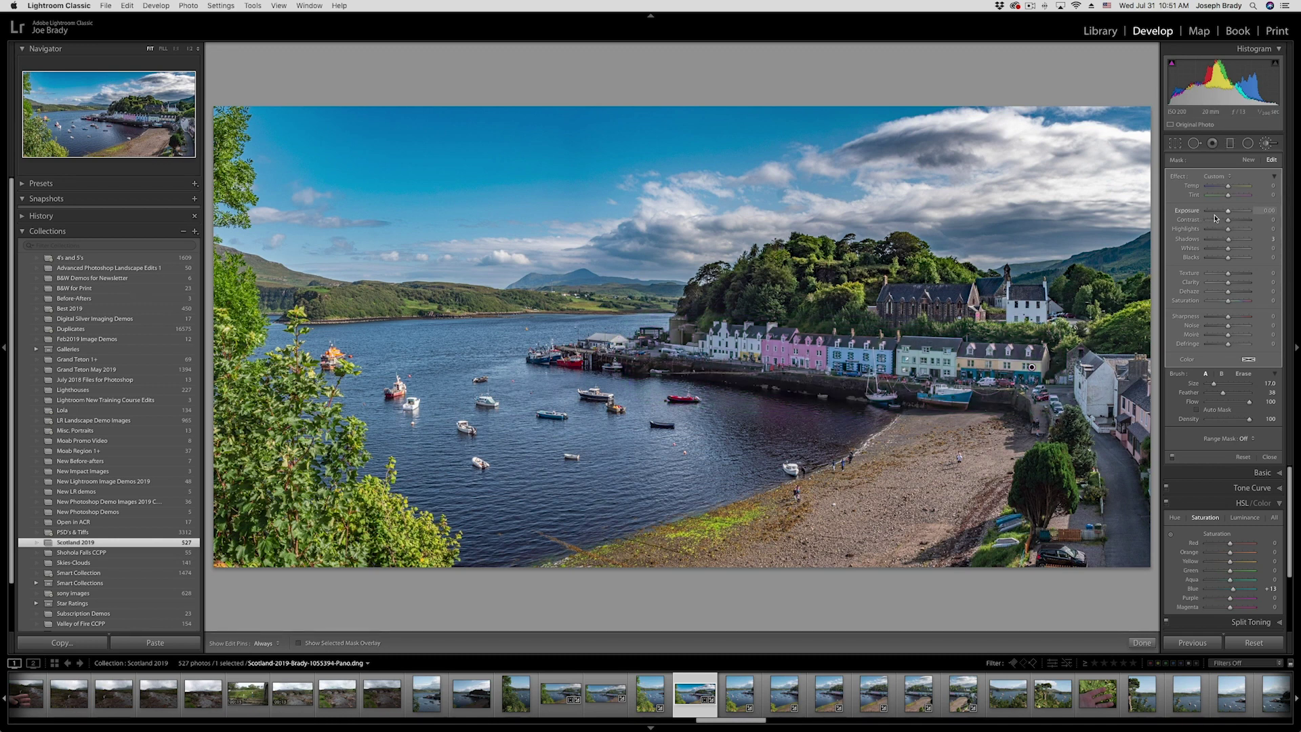
pyautogui.moveTo(1228, 214); pyautogui.dragTo(1230, 214)
pyautogui.moveTo(1228, 301); pyautogui.dragTo(1231, 303)
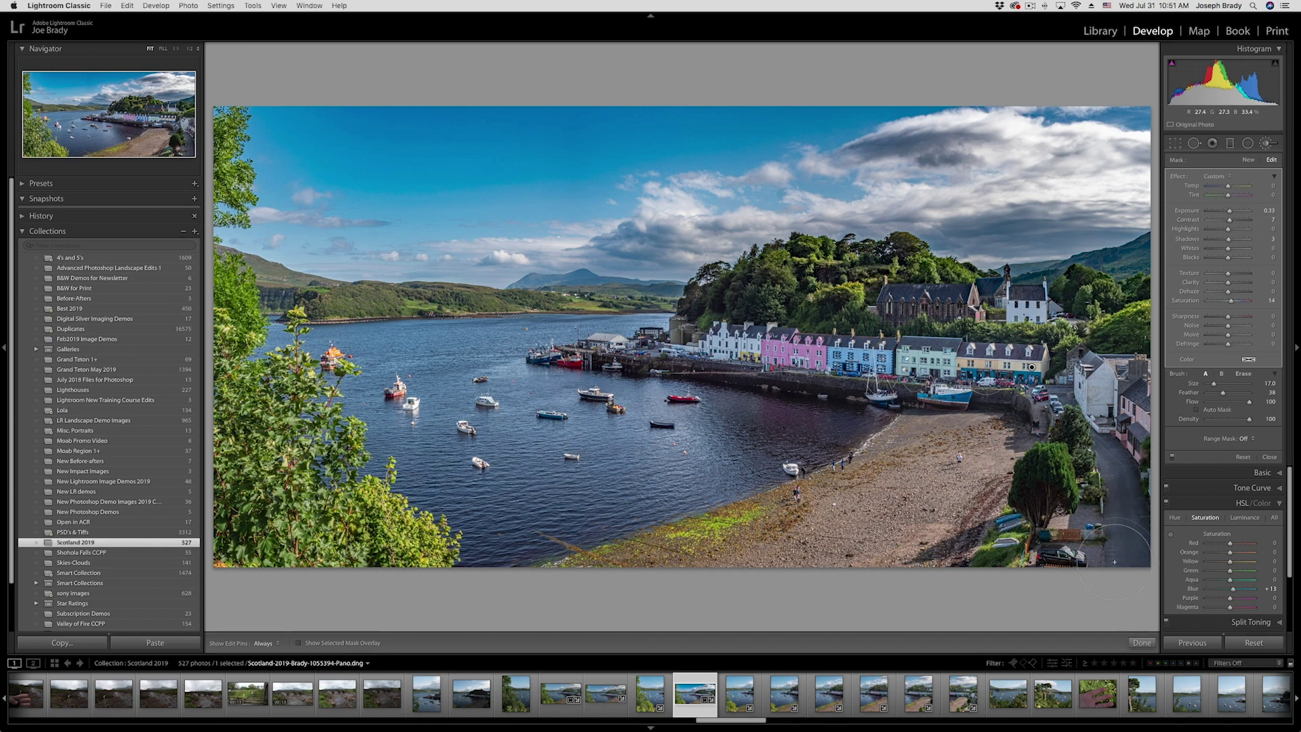
pyautogui.click(1142, 643)
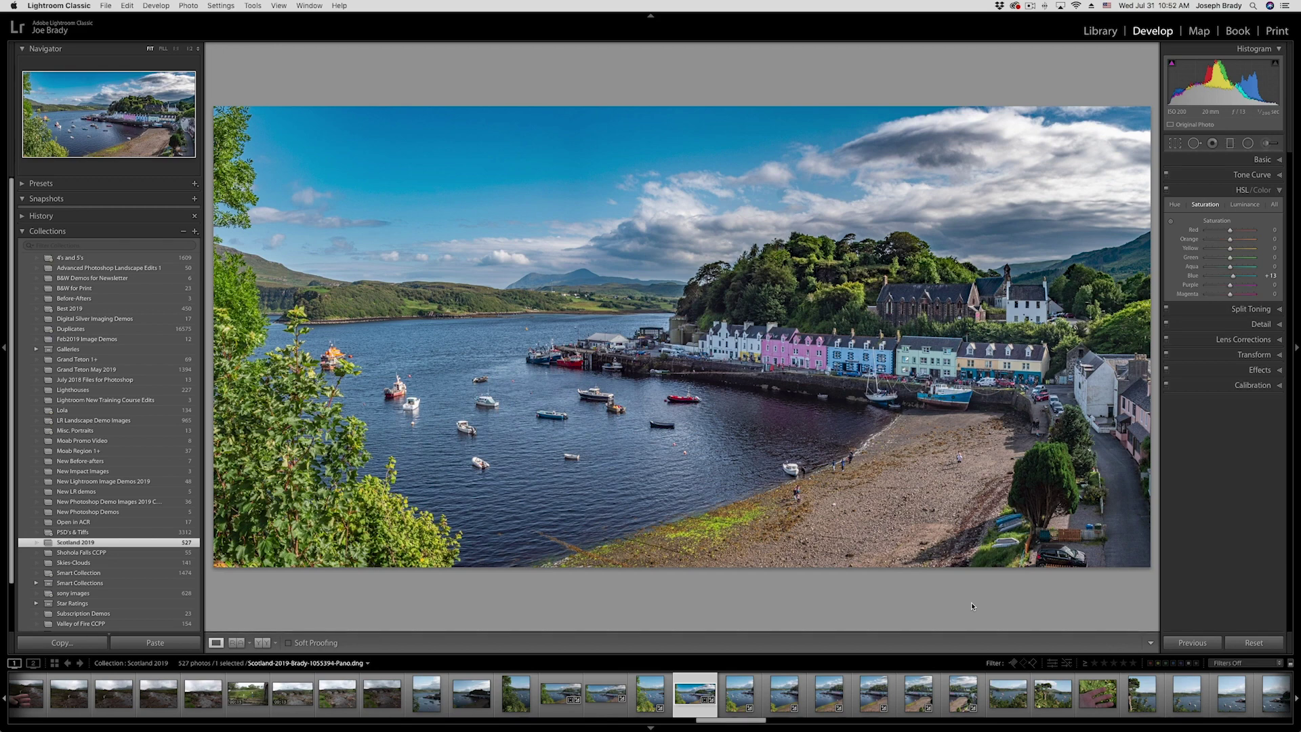
pyautogui.press('f')
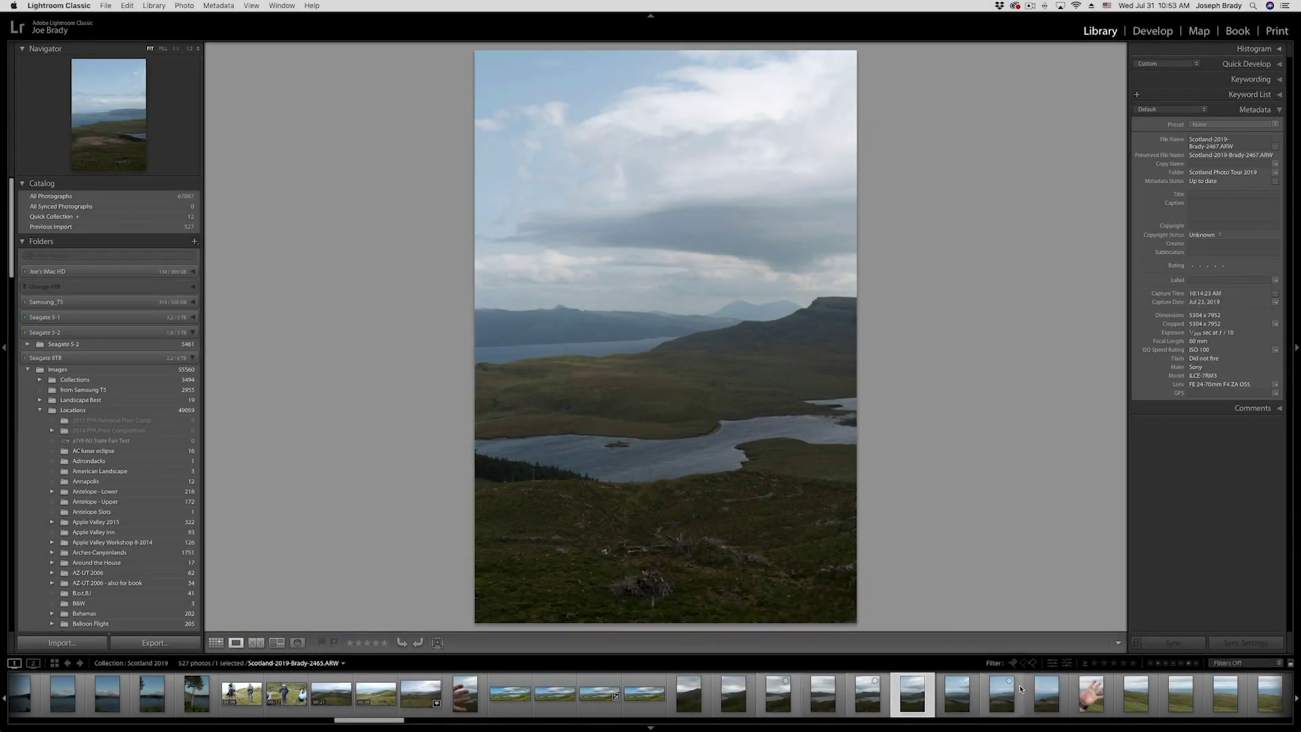
# Examine the overlapping vertical landscape photos in sequence, from 2464 through 2472.
pyautogui.click(1044, 695)
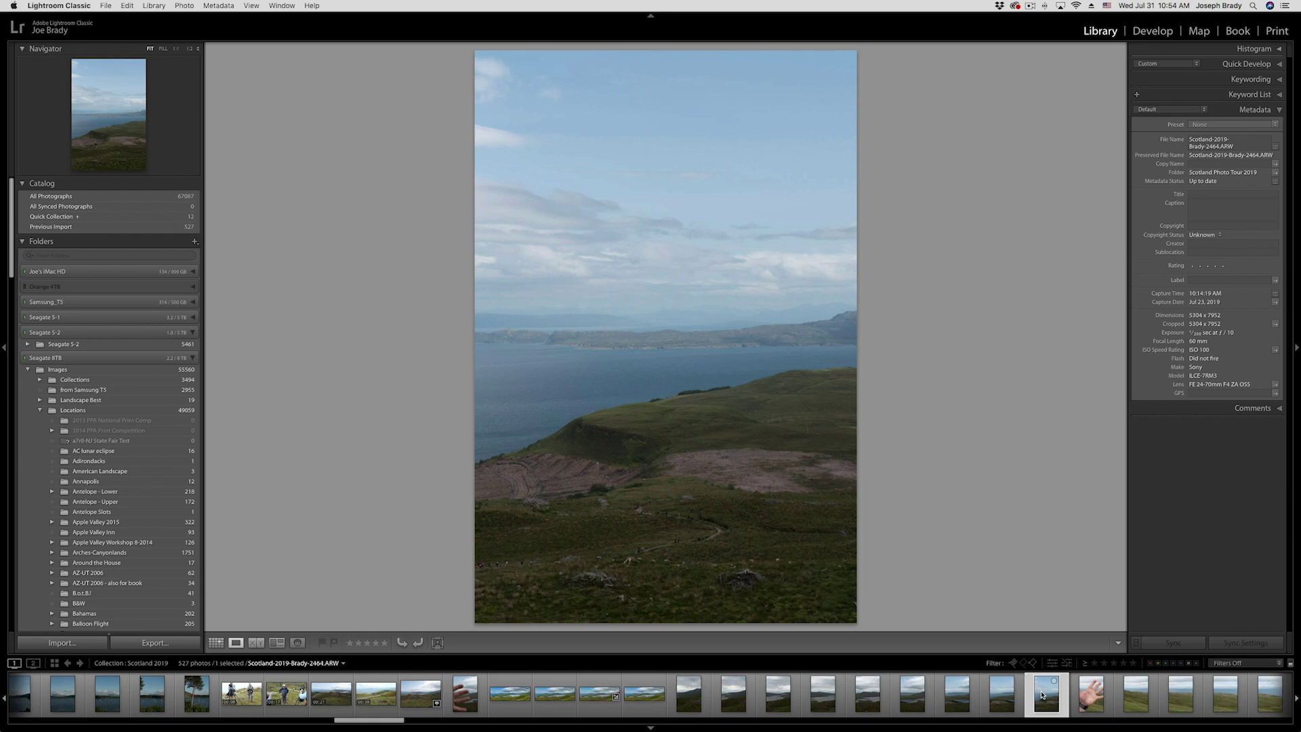
pyautogui.press('Left')
pyautogui.press('Left')
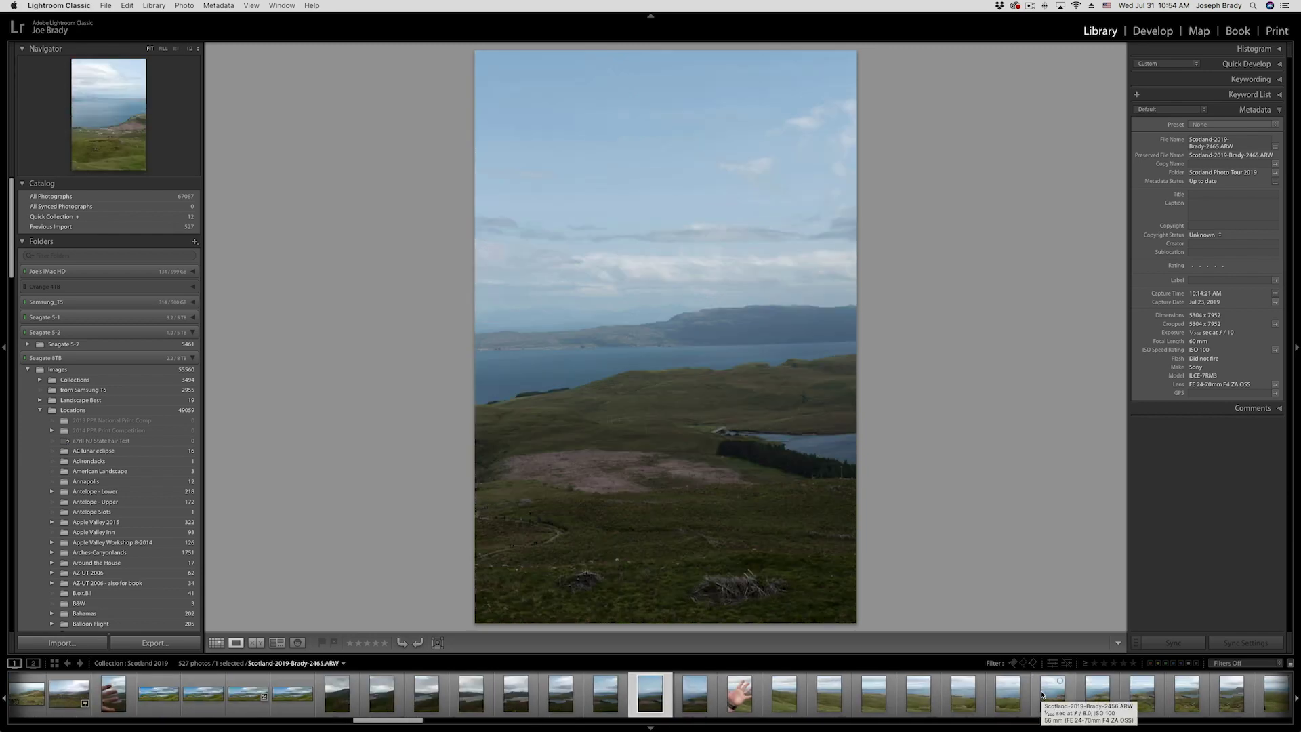
pyautogui.press('Right')
pyautogui.press('Right')
pyautogui.press('Right')
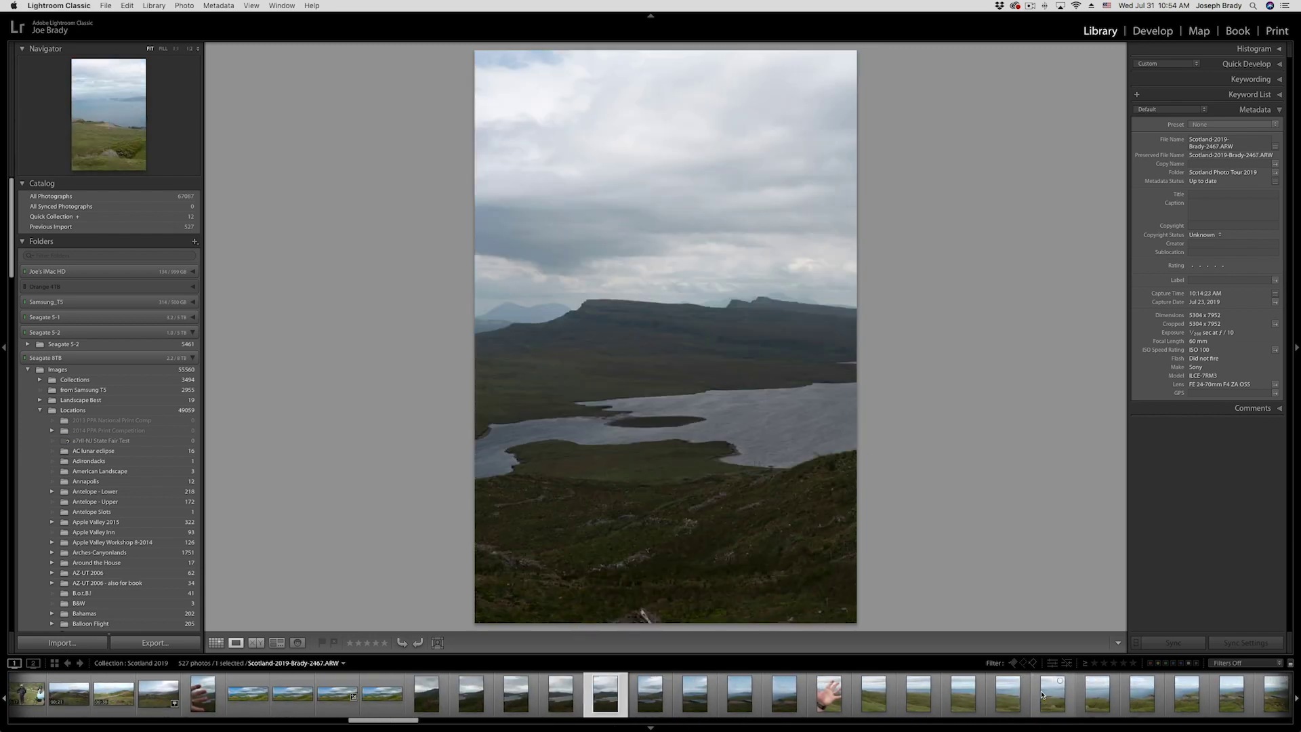
pyautogui.press('Right')
pyautogui.press('Right')
pyautogui.press('Right')
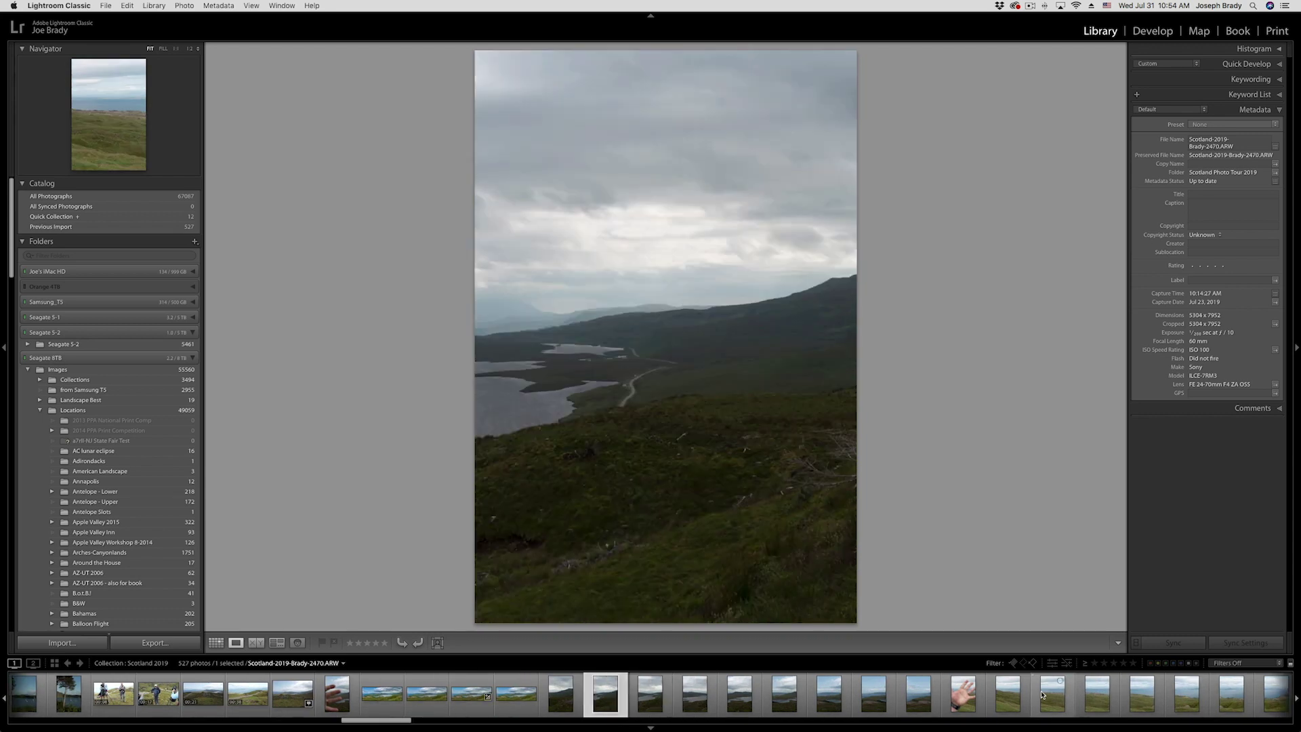
pyautogui.press('Right')
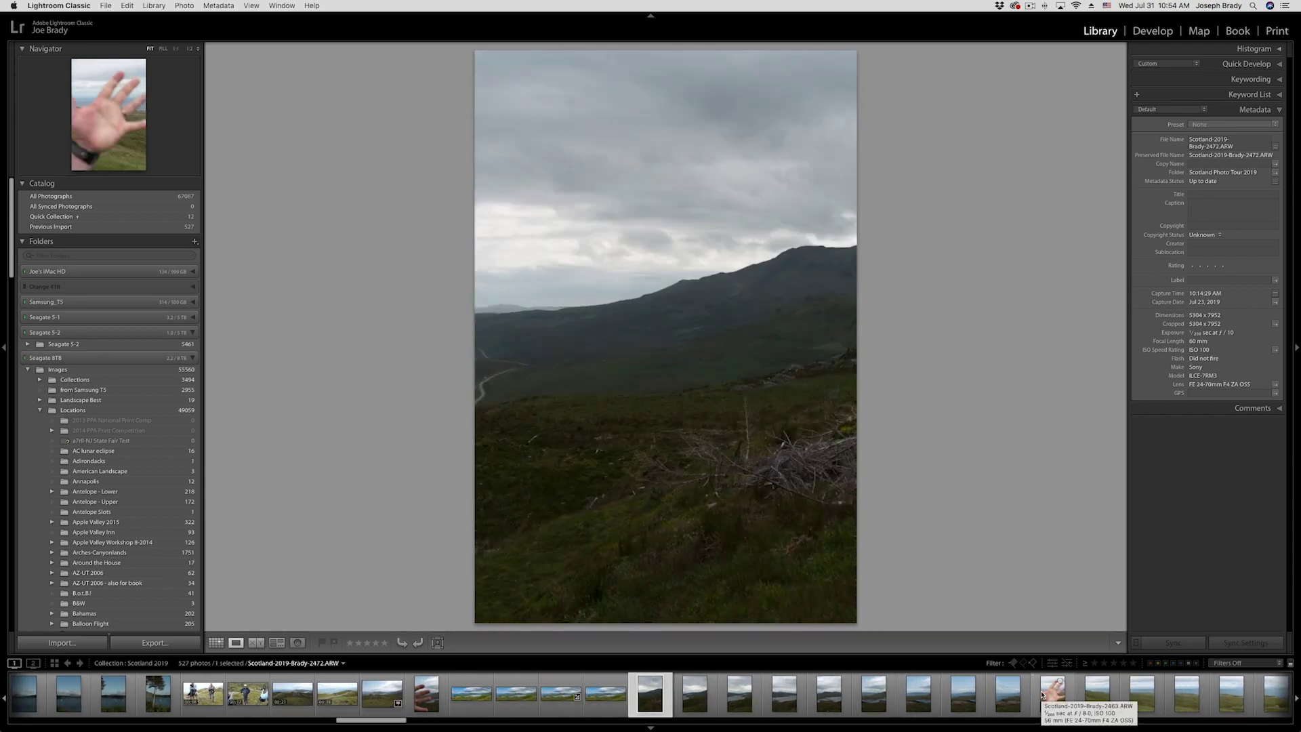
# Show the info overlay with exposure and lens data, and select landscape photo 2468.
pyautogui.press('i')
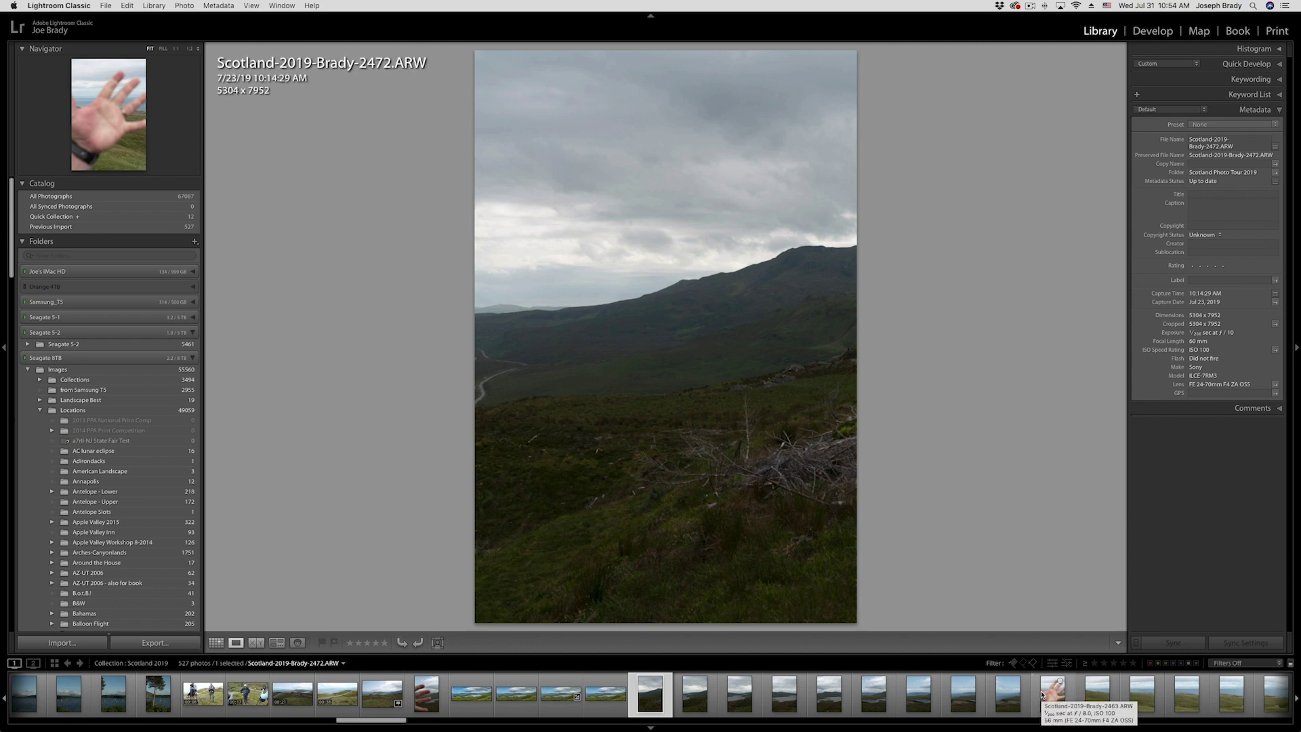
pyautogui.press('i')
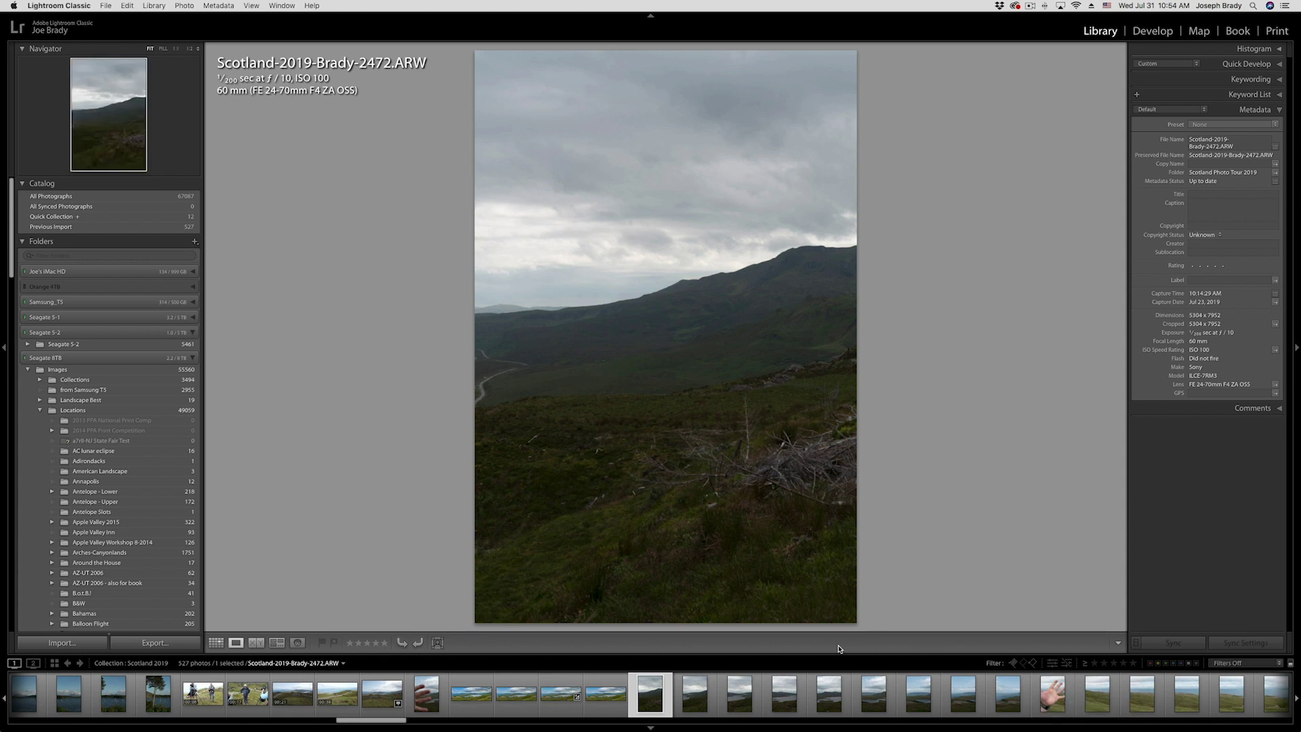
pyautogui.click(832, 700)
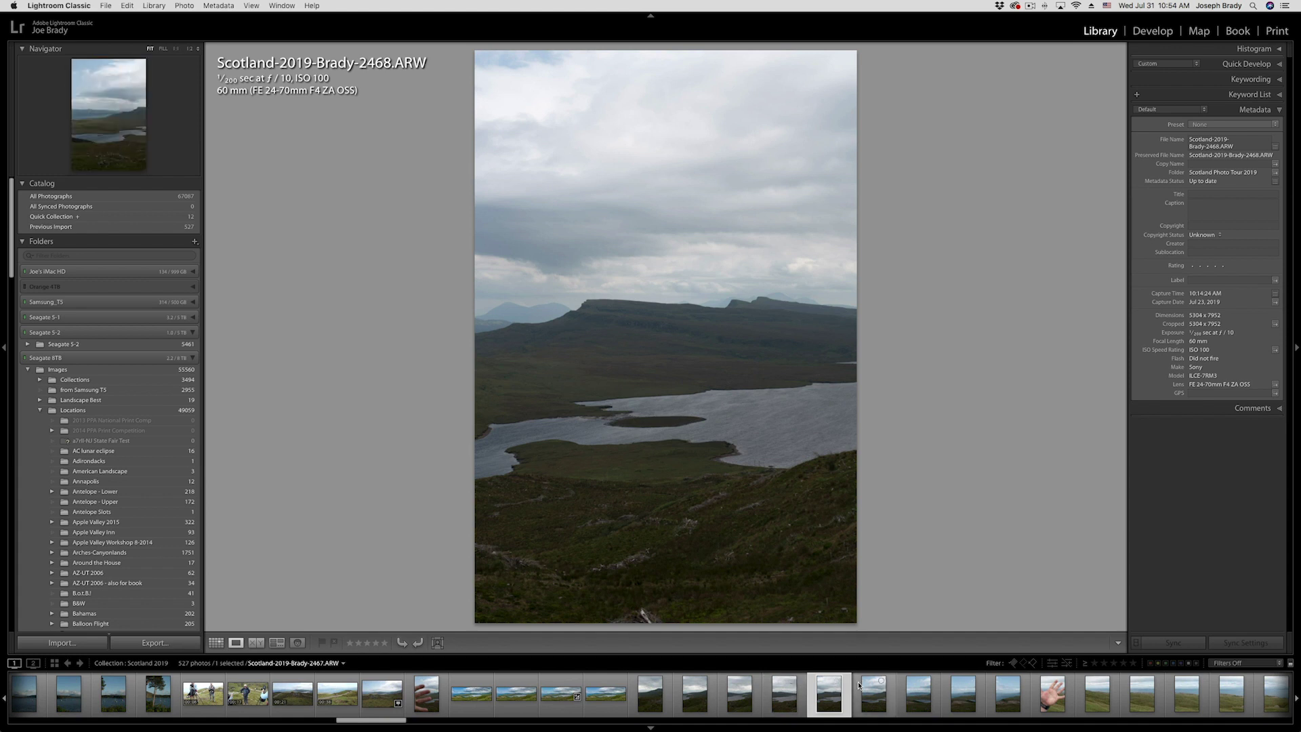
pyautogui.scroll(-2, 857, 686)
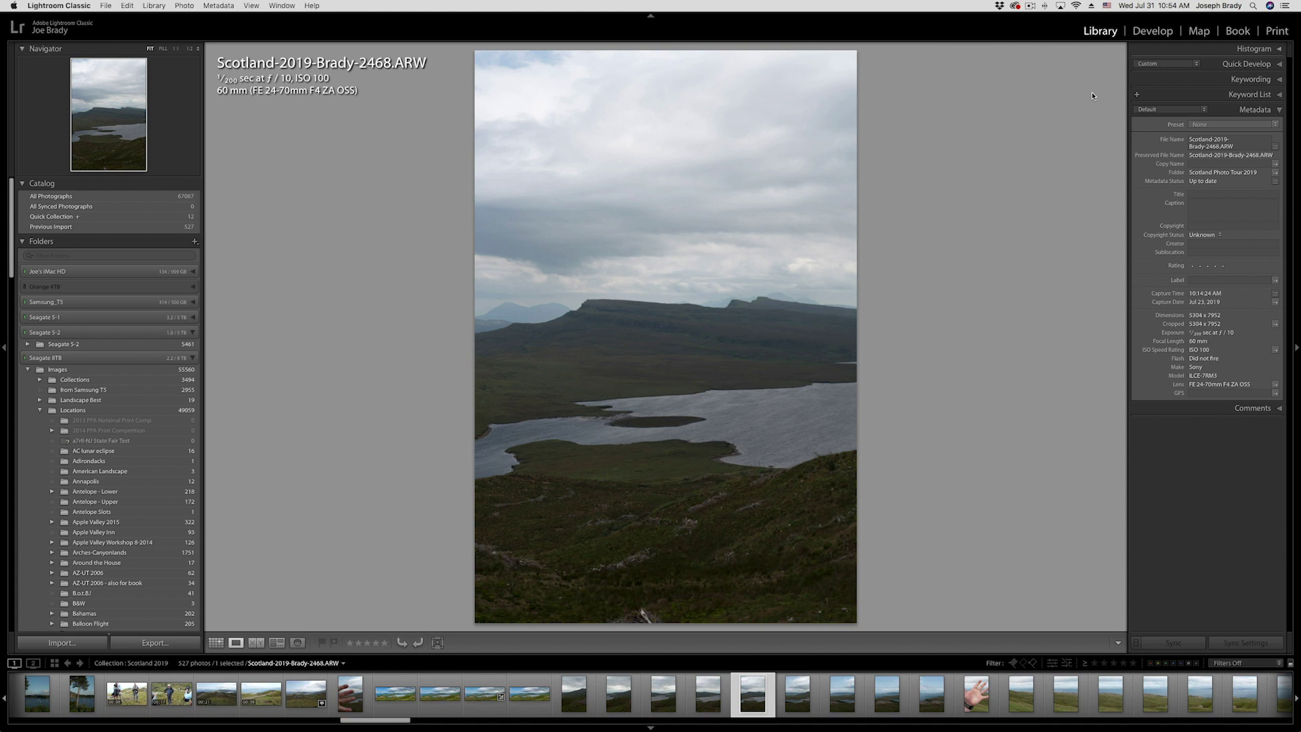
# Open photo 2467 for developing and set Highlights to -68, Shadows to +77 and Contrast to +30.
pyautogui.click(1153, 32)
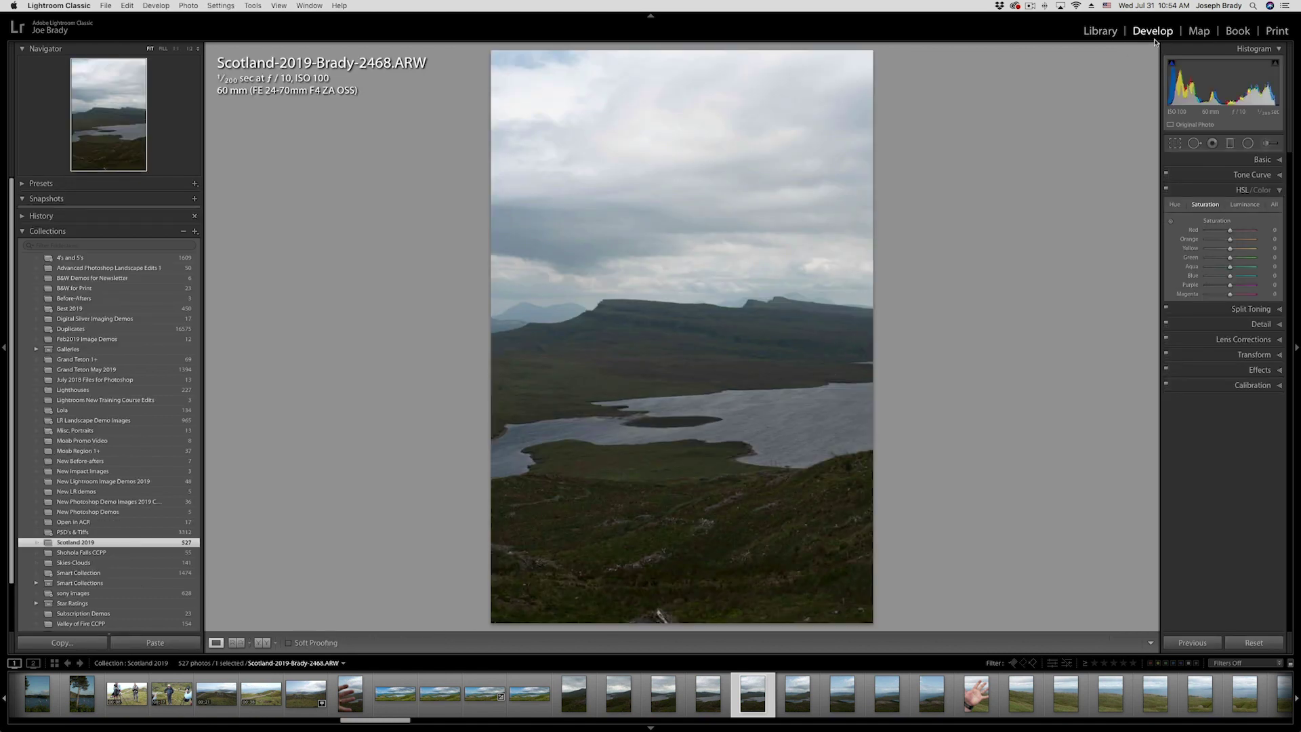
pyautogui.click(1265, 160)
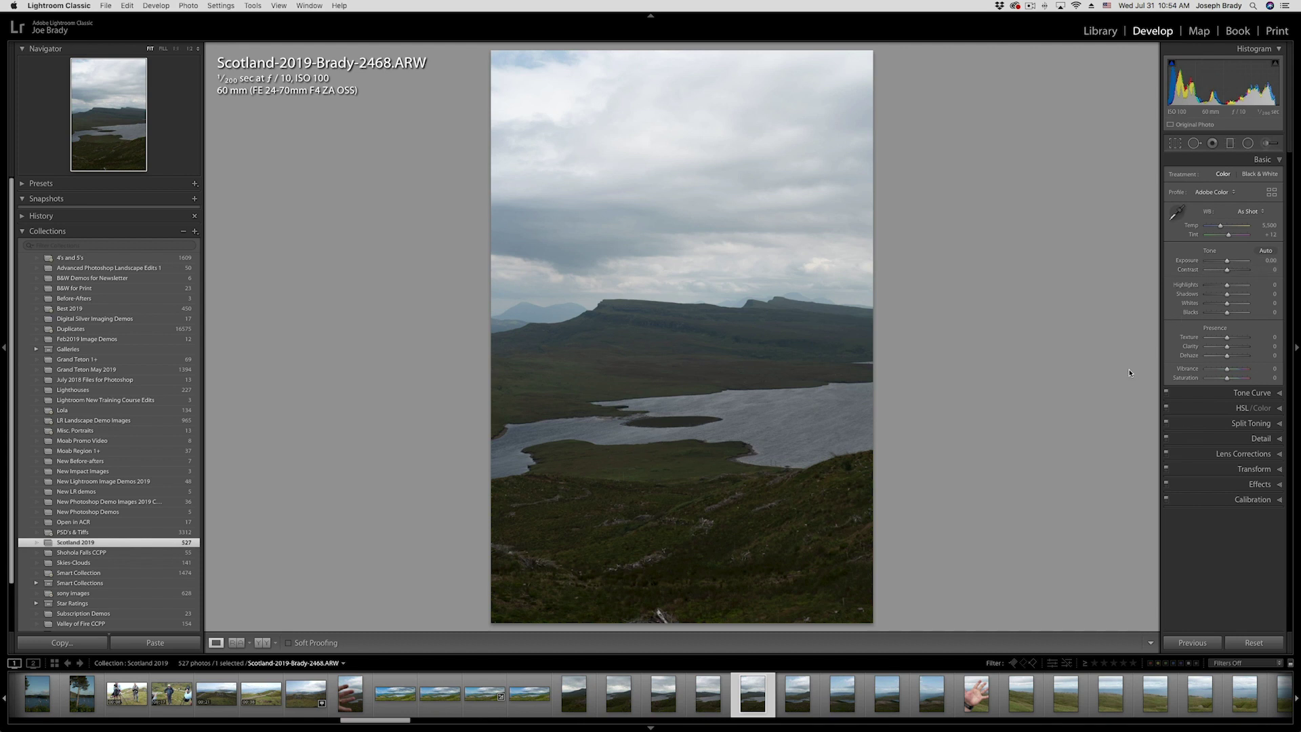
pyautogui.click(797, 690)
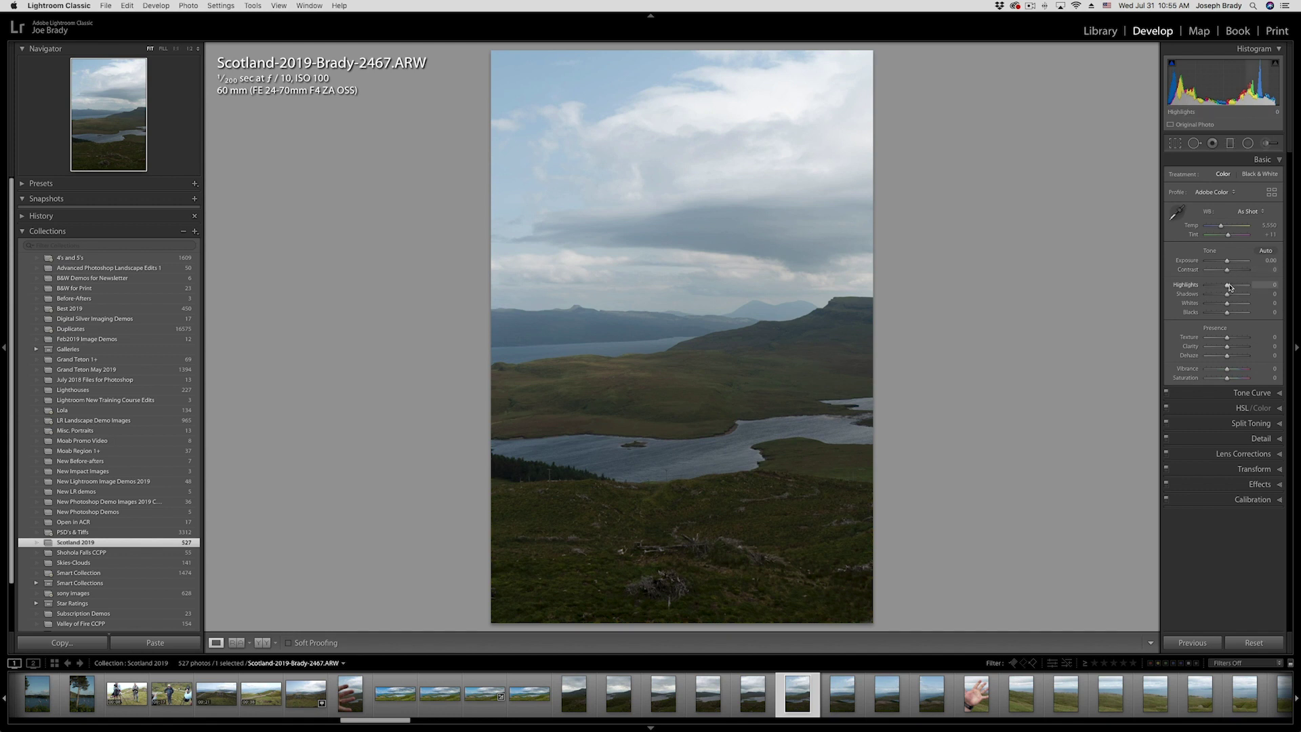
pyautogui.moveTo(1226, 285)
pyautogui.mouseDown()
pyautogui.moveTo(1213, 285)
pyautogui.moveTo(1243, 294)
pyautogui.mouseUp()
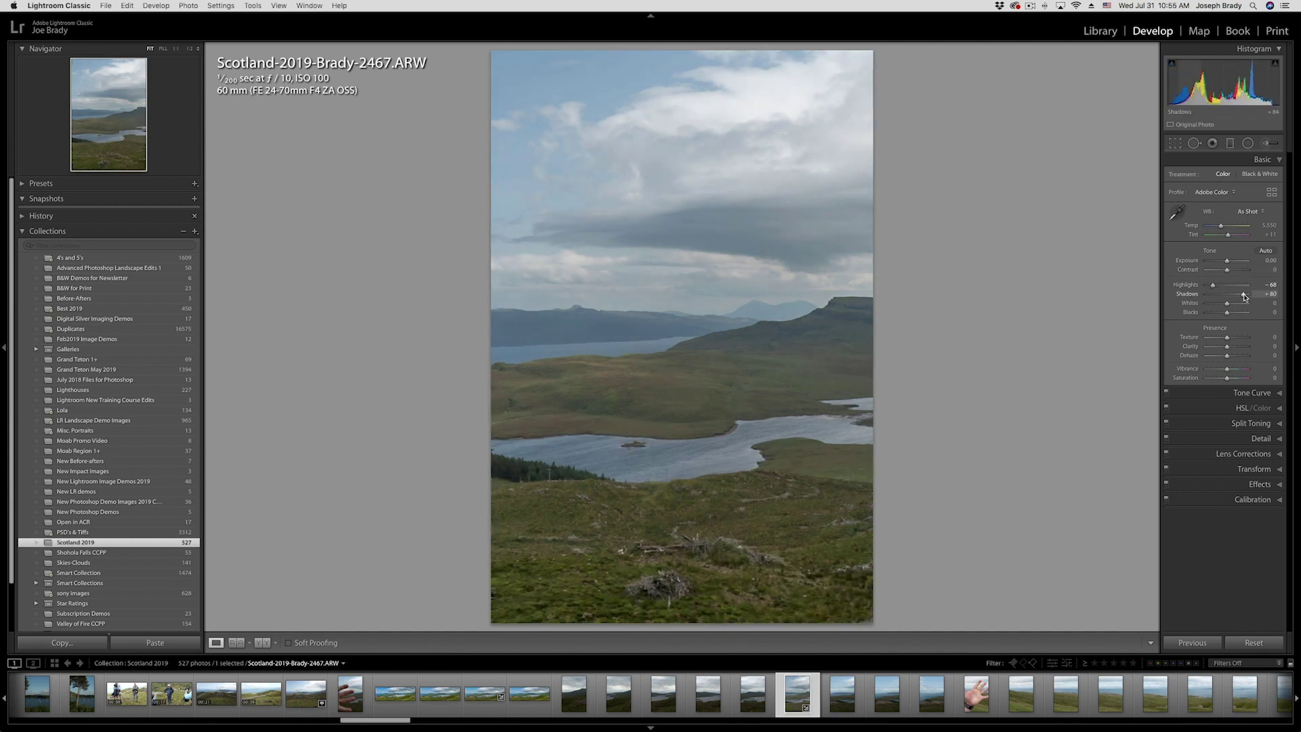
pyautogui.click(1232, 270)
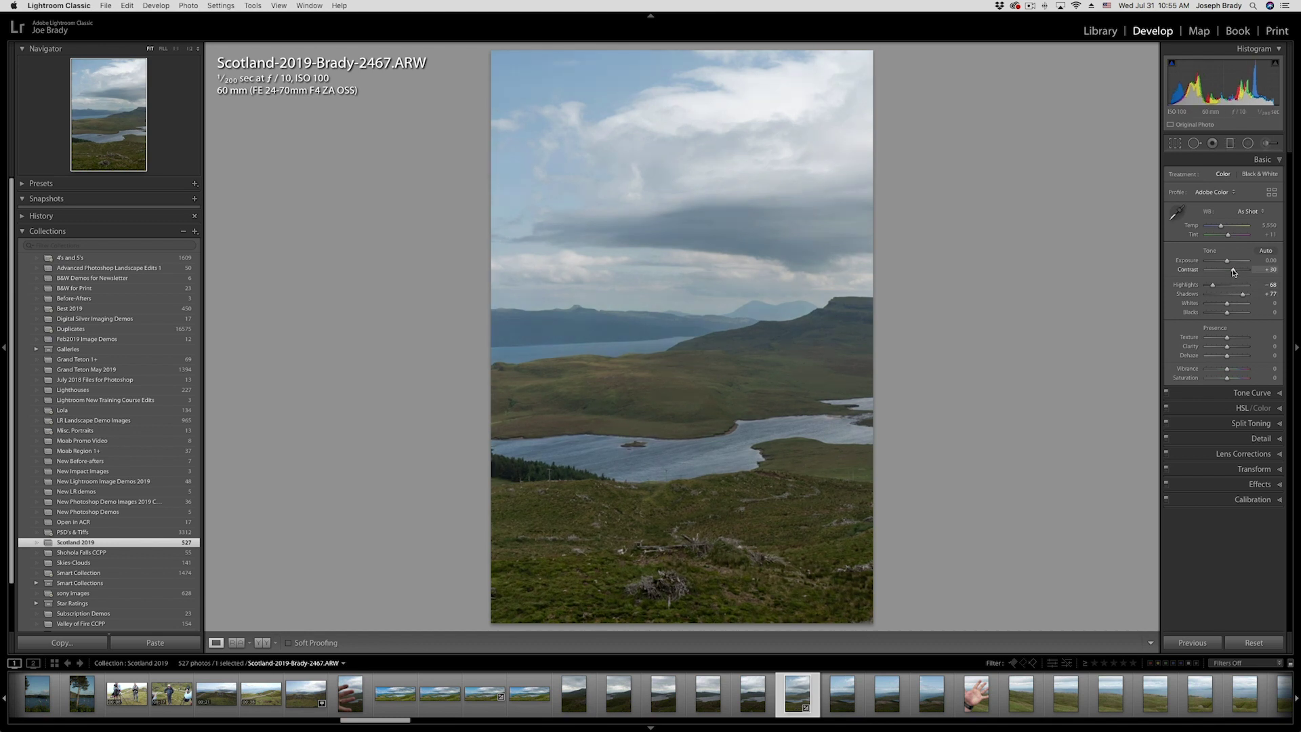
# Set the photo's Texture to +38, Clarity to +27, Dehaze to +9, Vibrance to +21 and Saturation to +14.
pyautogui.click(1233, 346)
pyautogui.moveTo(1229, 359); pyautogui.dragTo(1232, 359)
pyautogui.click(1232, 368)
pyautogui.click(1232, 377)
pyautogui.moveTo(1233, 379); pyautogui.dragTo(1230, 379)
pyautogui.click(1233, 370)
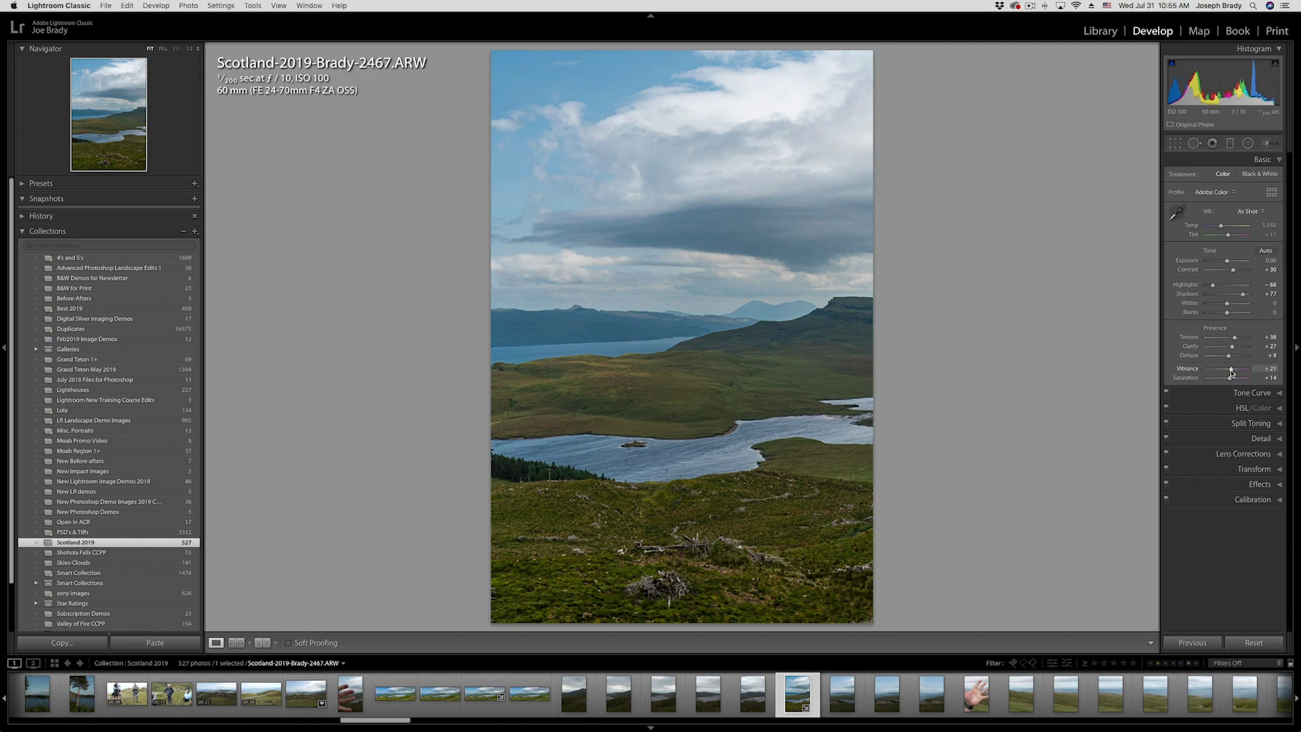
# Brighten photo 2467 by setting its Exposure to +0.25.
pyautogui.moveTo(1228, 264); pyautogui.dragTo(1229, 263)
pyautogui.press('Up')
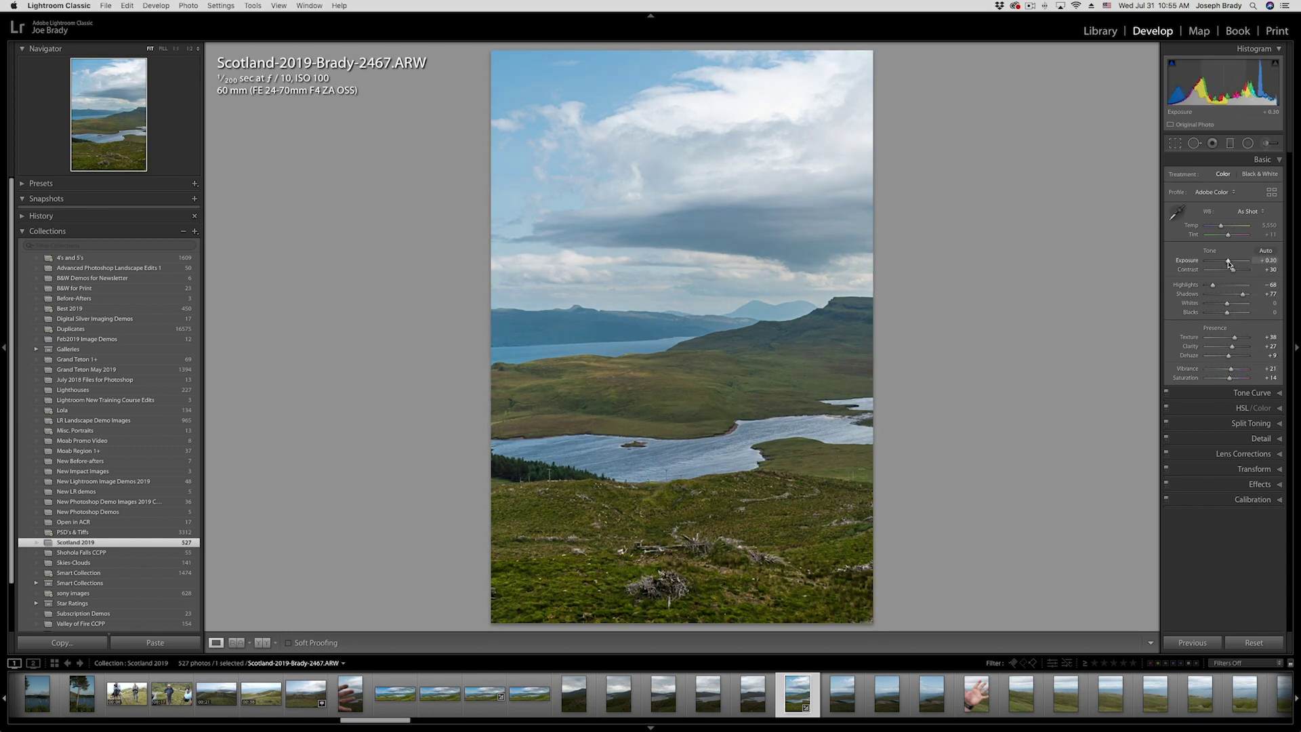
pyautogui.press('Down')
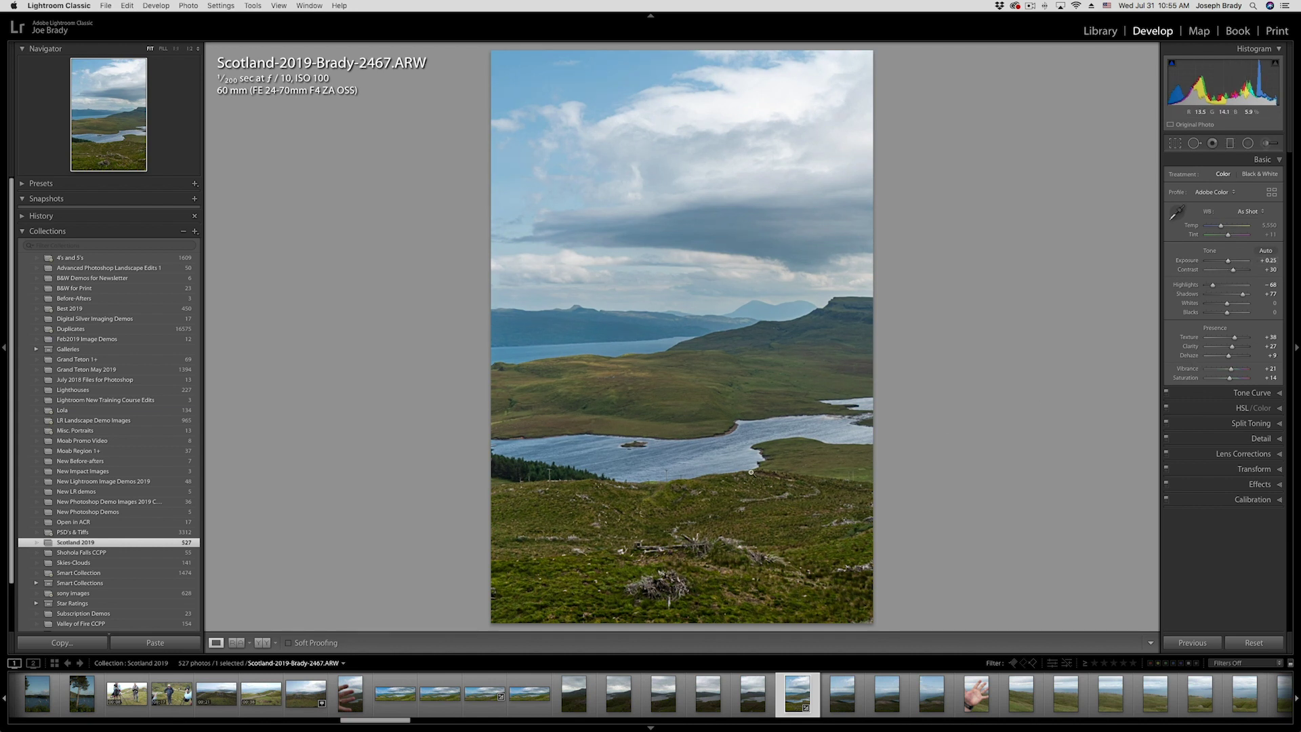
# Select all nine vertical landscape photos, 2464 to 2472, keeping the edited photo 2467 as the active one.
pyautogui.click(846, 702)
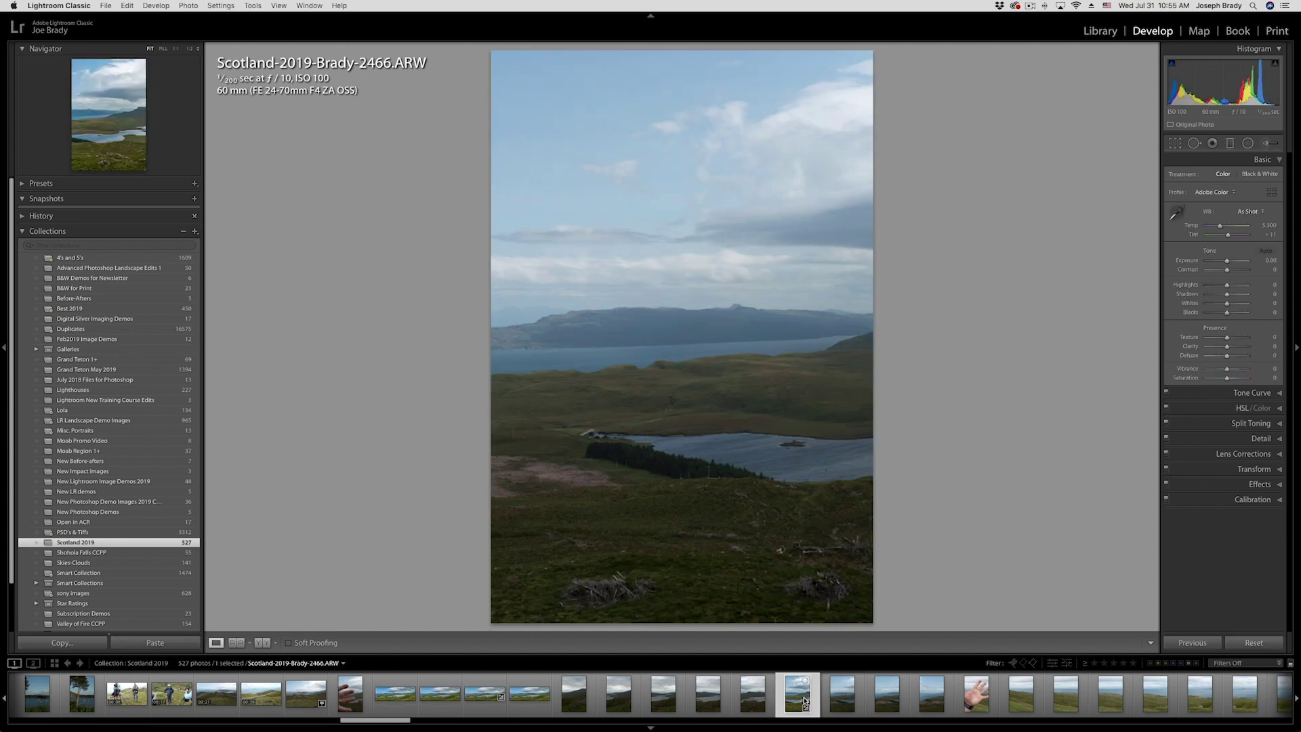
pyautogui.click(805, 701)
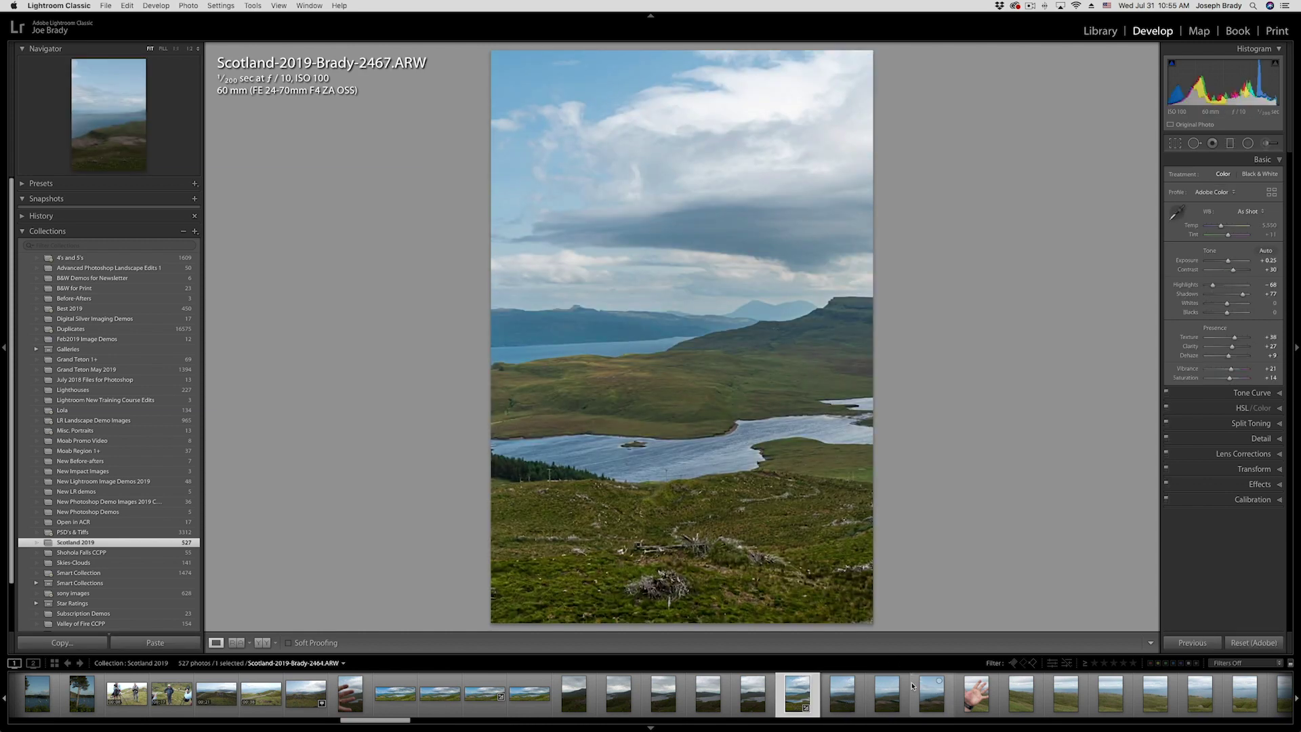
pyautogui.keyDown('shift'); pyautogui.click(932, 701); pyautogui.keyUp('shift')
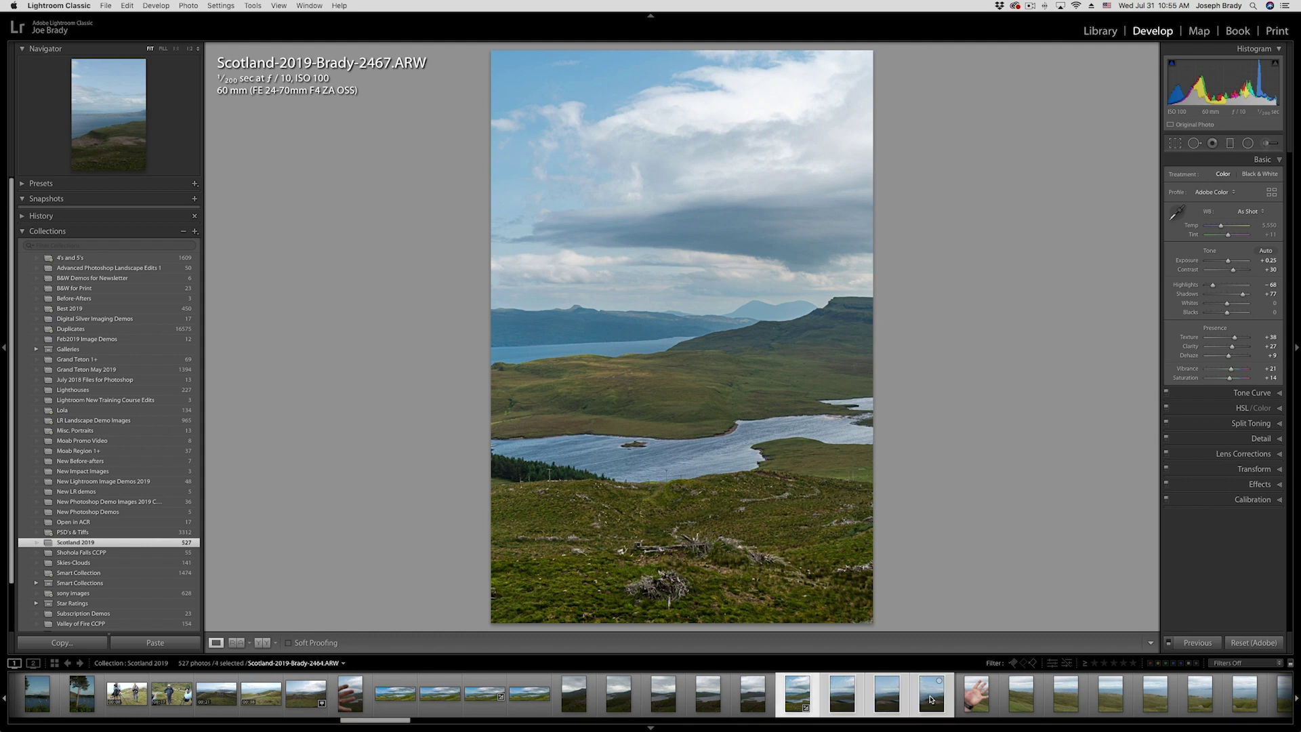
pyautogui.keyDown('shift'); pyautogui.click(574, 697); pyautogui.keyUp('shift')
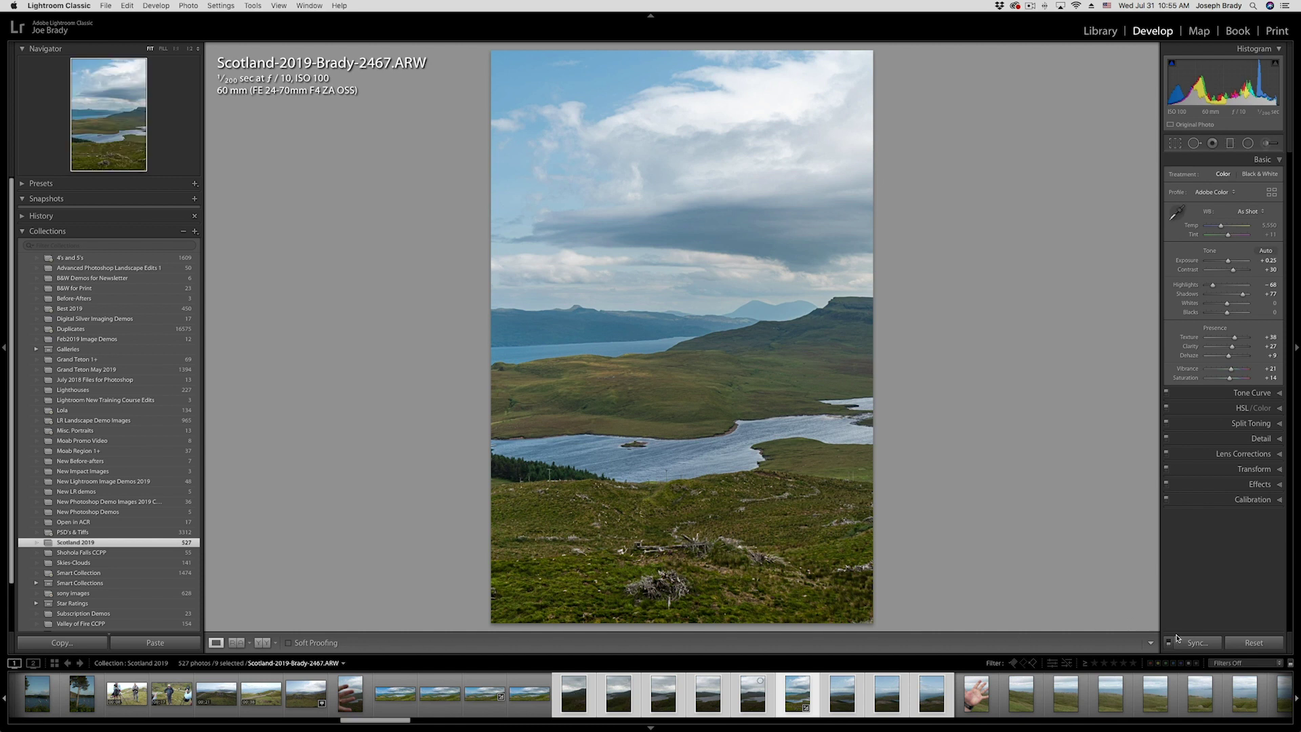
# Apply the Sony a7rIII Daylight Desert profile to photo 2467 and synchronize its settings to all nine selected photos.
pyautogui.click(1212, 193)
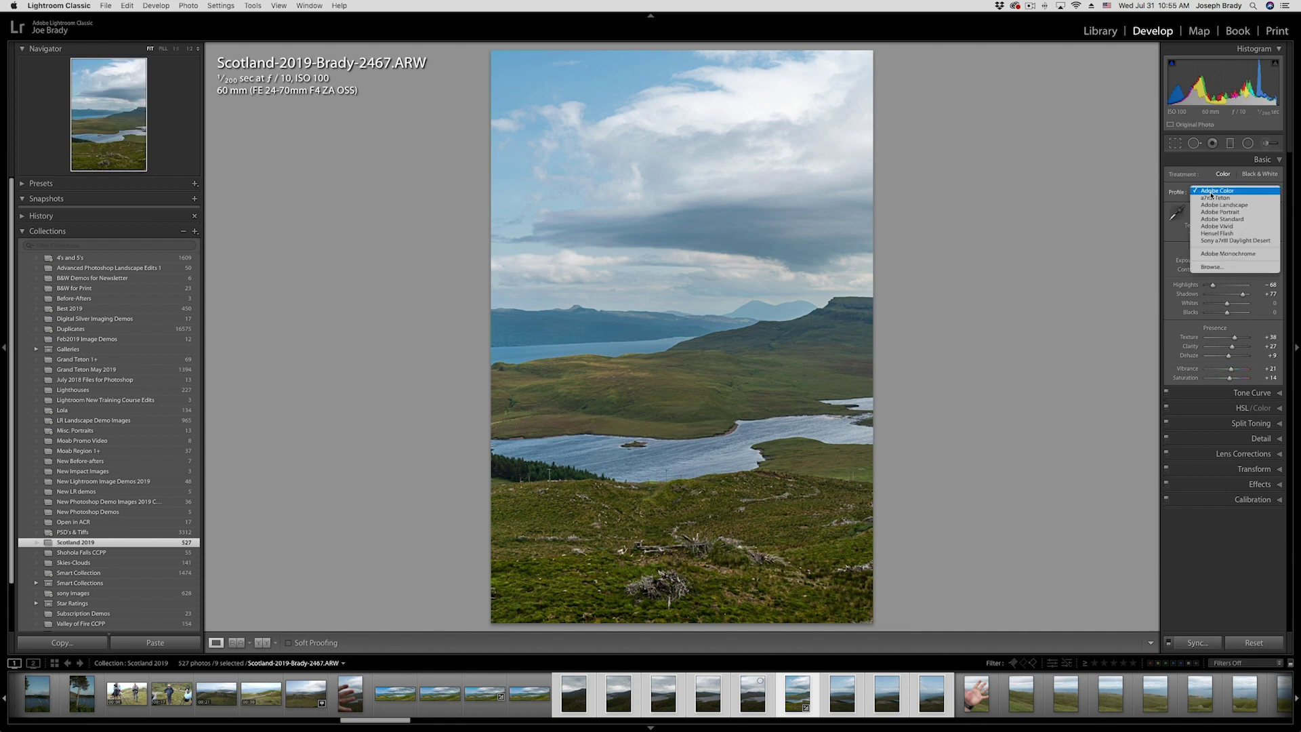
pyautogui.click(1219, 240)
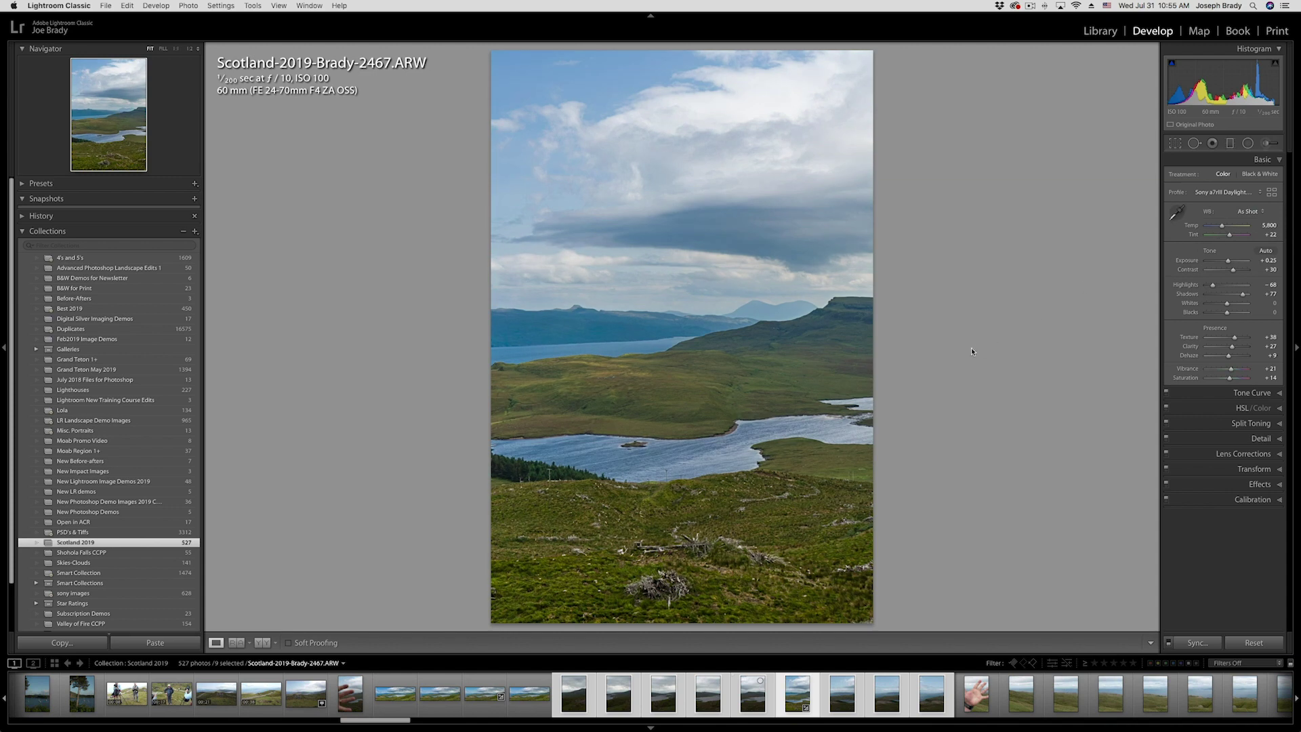
pyautogui.click(1214, 642)
pyautogui.click(807, 362)
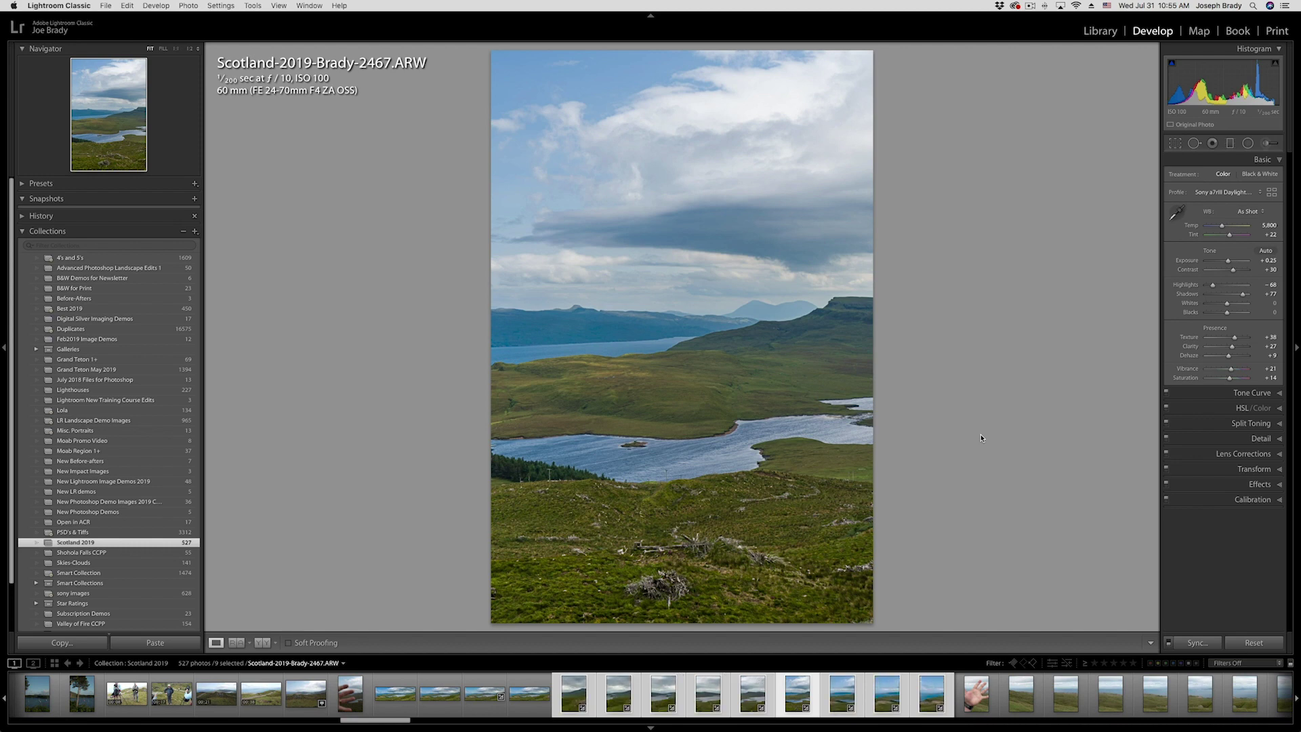
# Check the synchronized adjustments on the selected photos from 2465 through 2469.
pyautogui.press('Right')
pyautogui.press('Right')
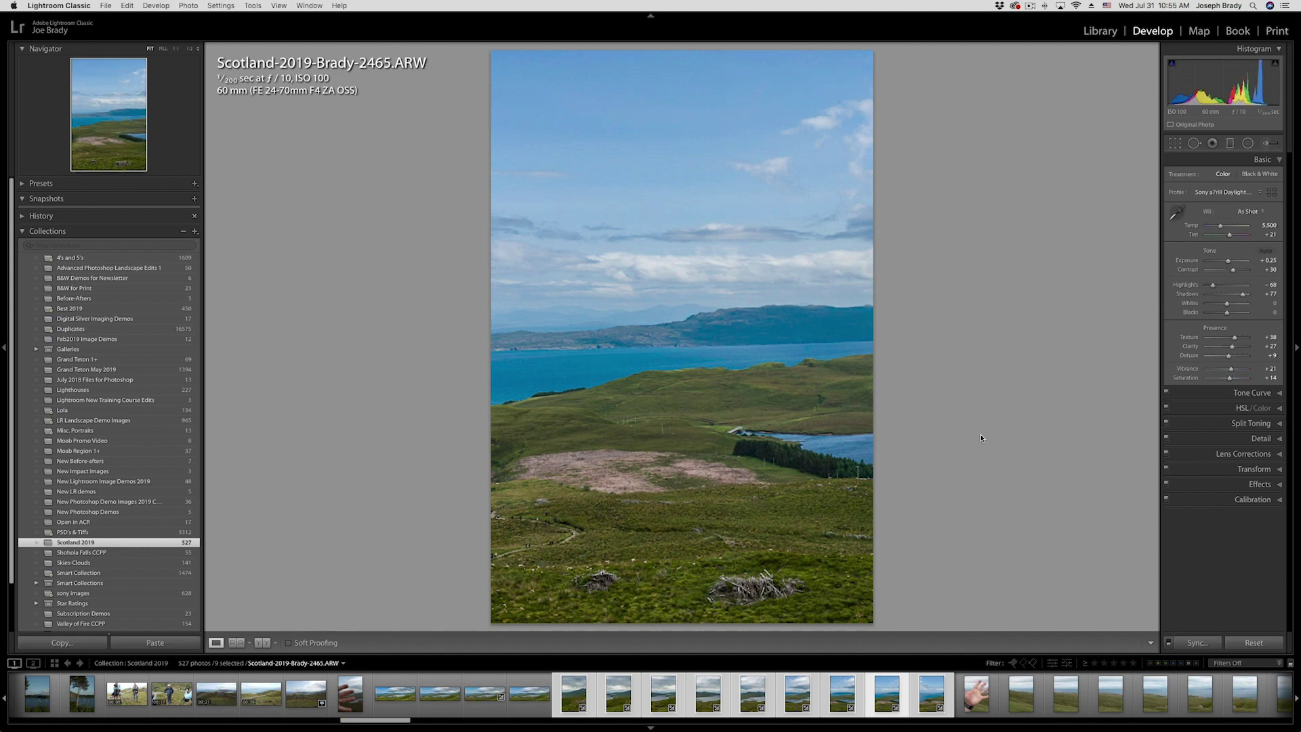
pyautogui.press('Left')
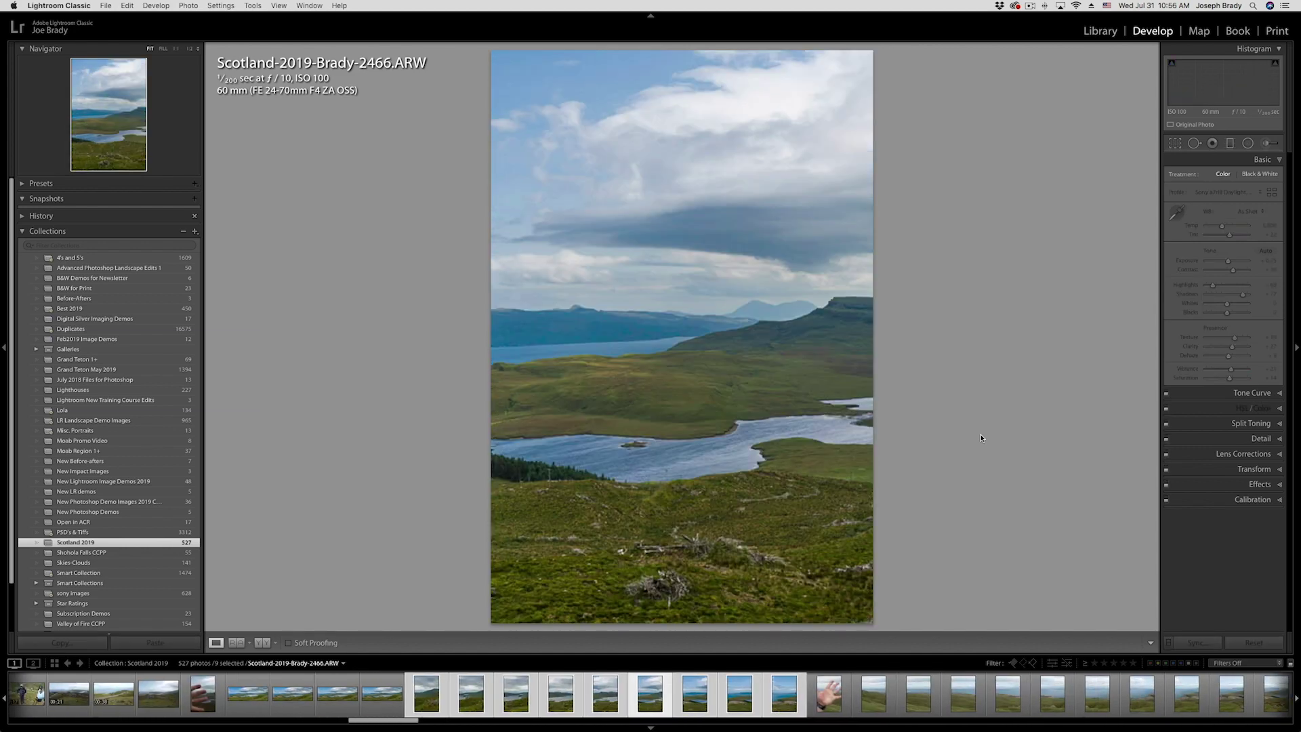
pyautogui.press('Left')
pyautogui.press('Left')
pyautogui.press('Left')
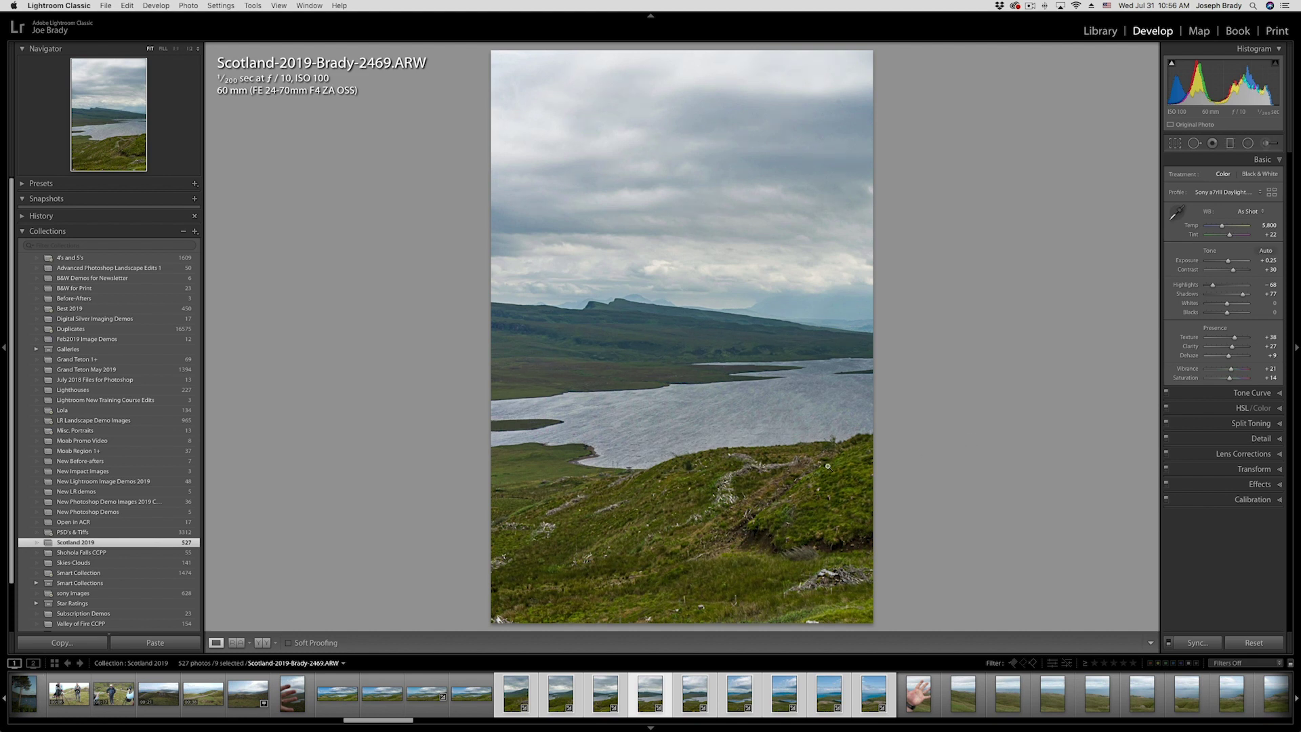
# Start exporting the nine selected photos and create a desktop folder named PS Pano Demo as the export location.
pyautogui.click(105, 6)
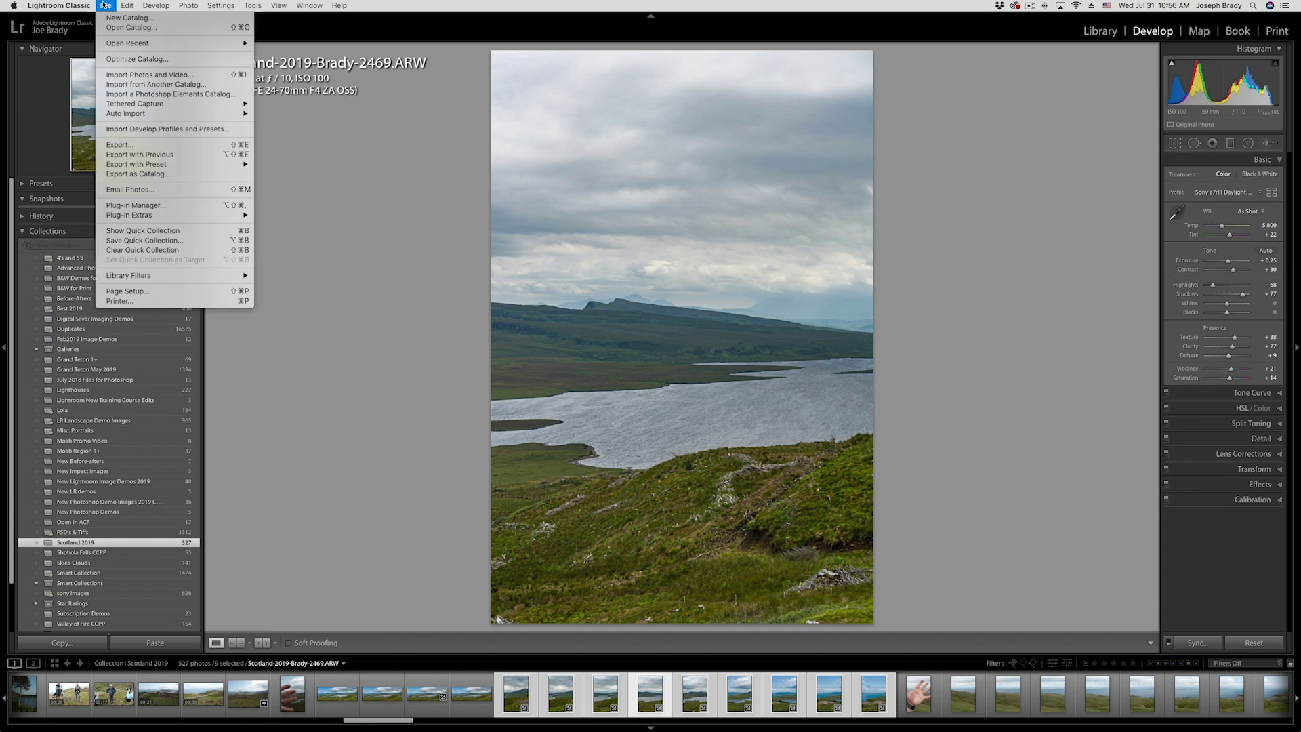
pyautogui.click(169, 146)
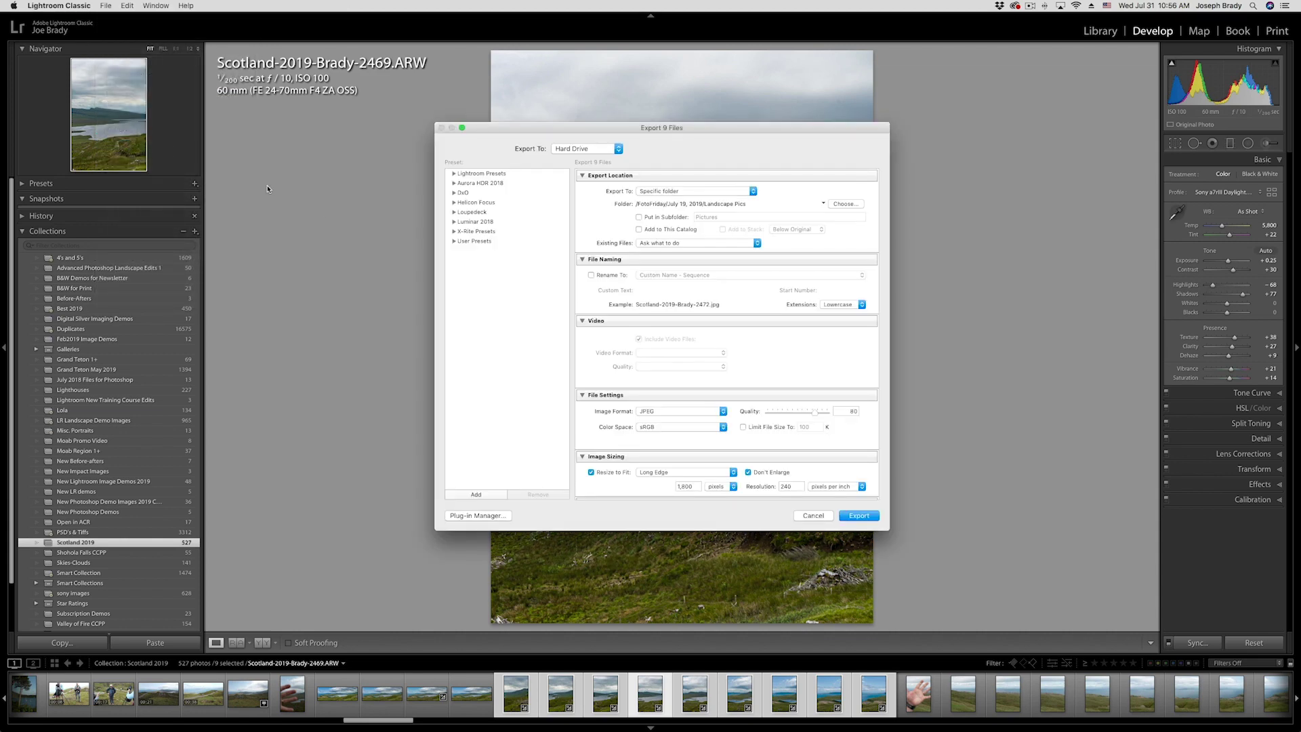
pyautogui.click(852, 205)
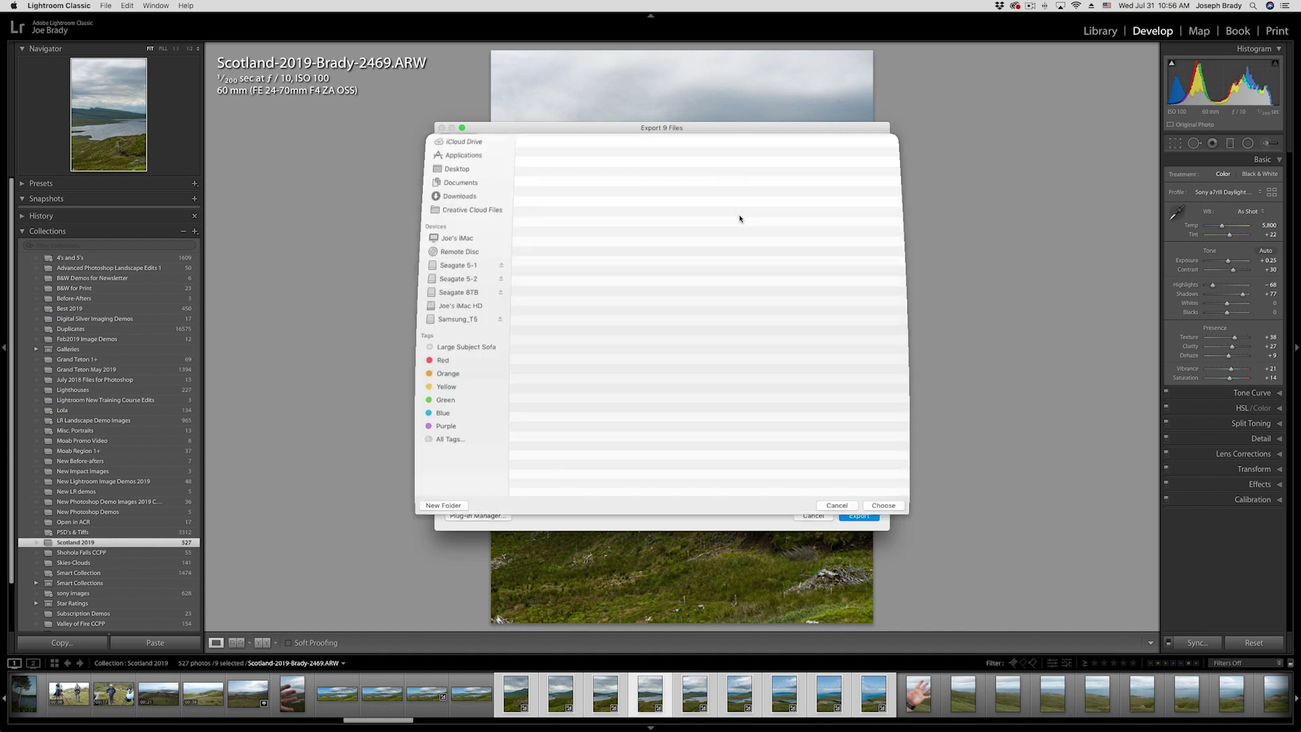
pyautogui.click(457, 226)
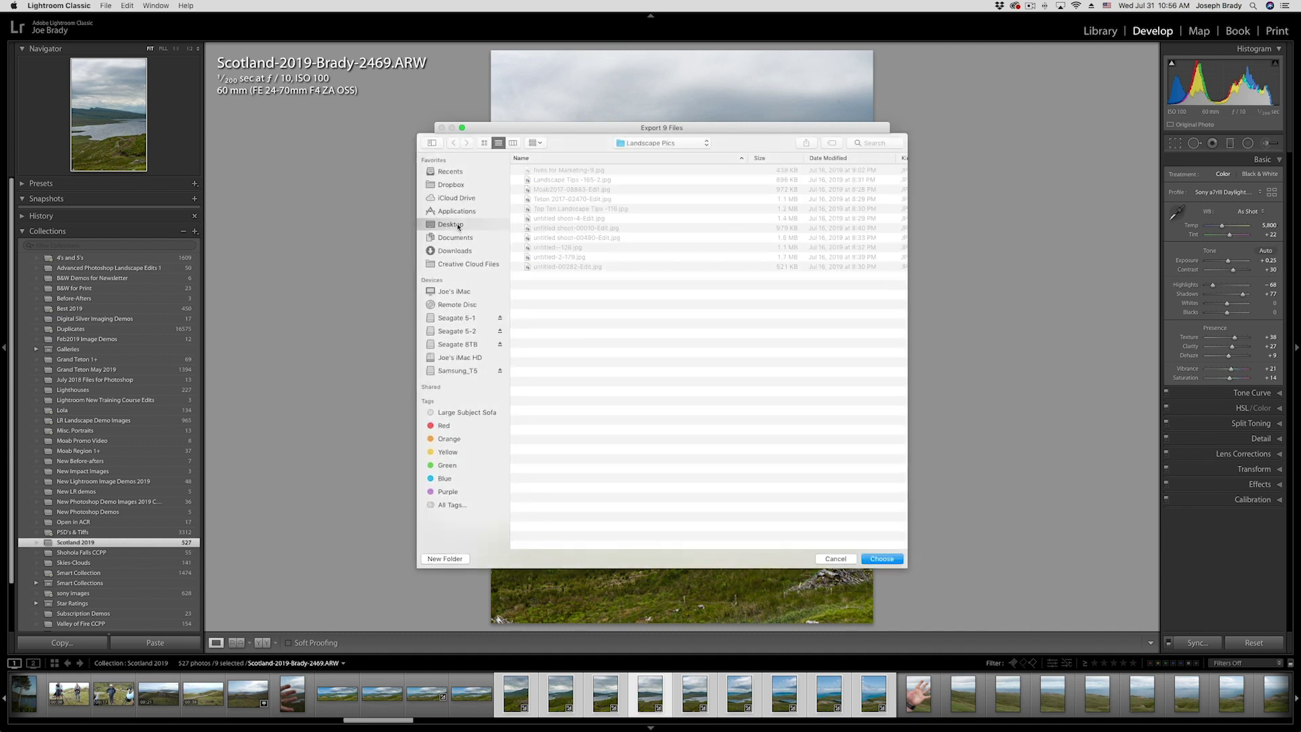
pyautogui.click(460, 560)
pyautogui.write('PS ')
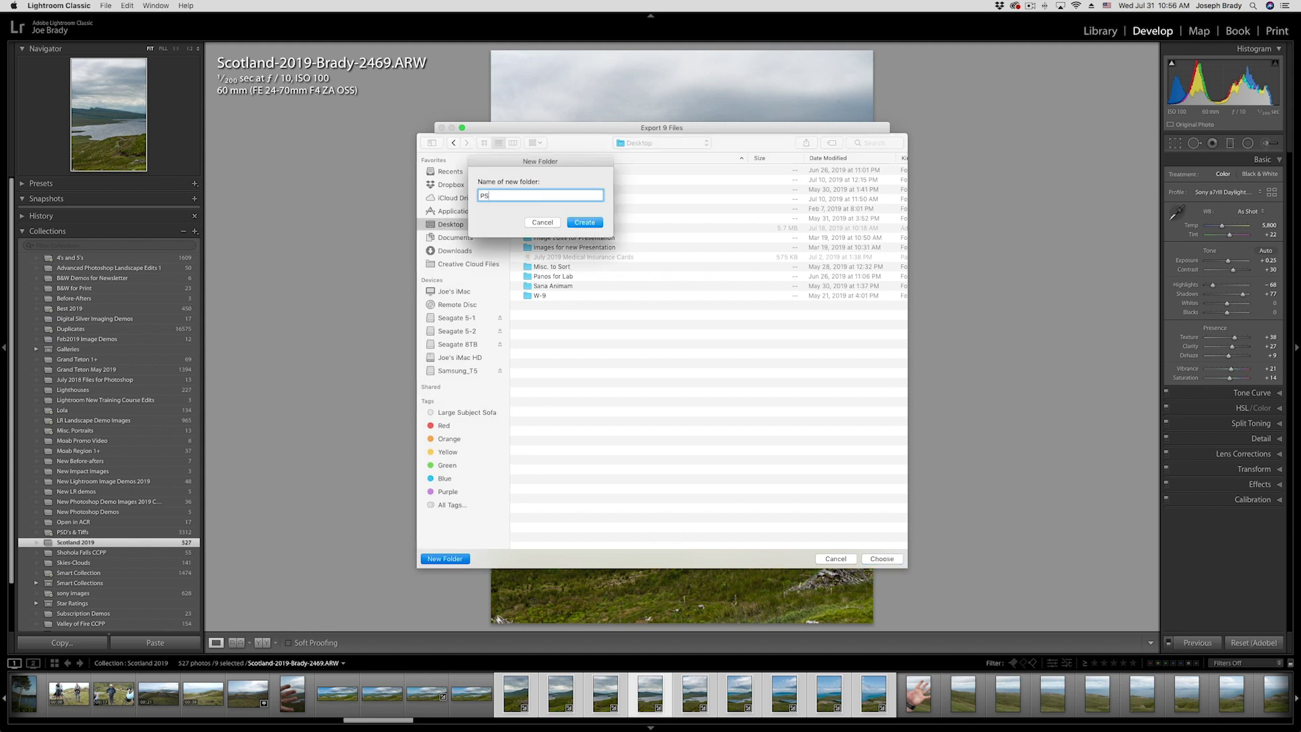
pyautogui.write('Pano Demo')
pyautogui.press('Return')
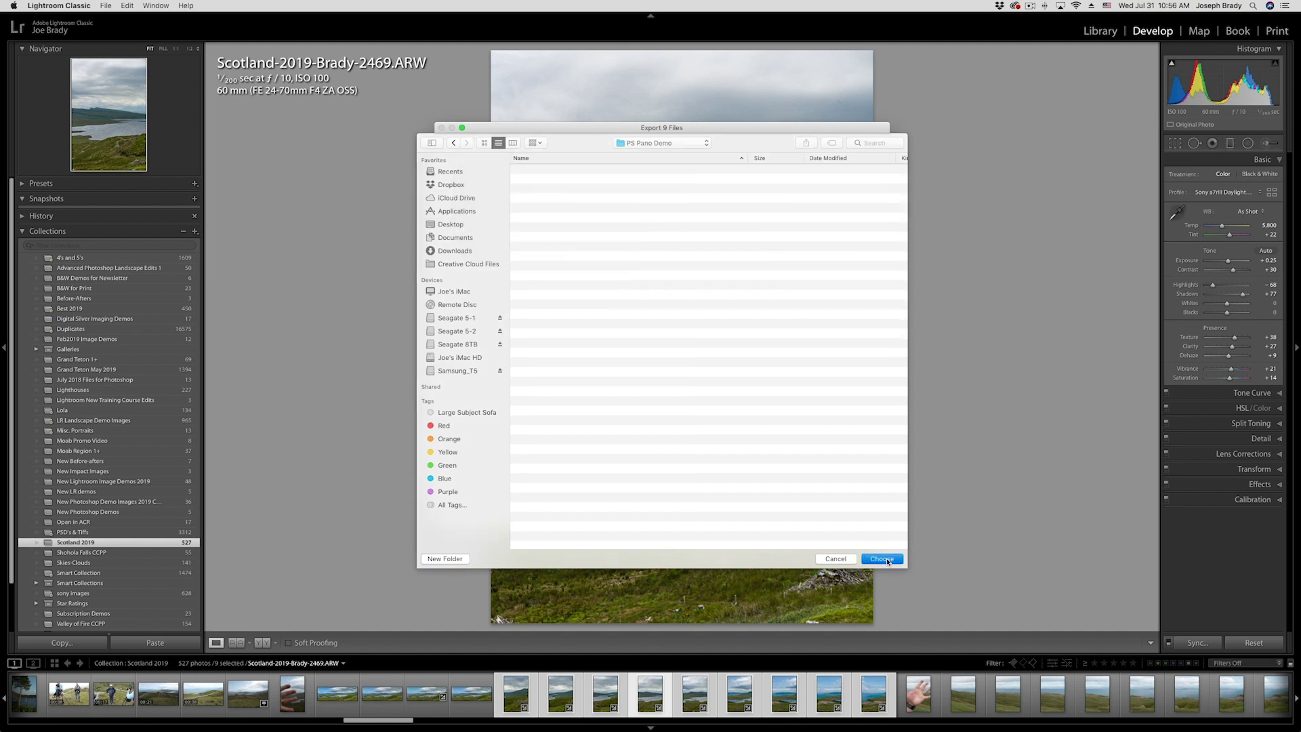
pyautogui.click(882, 559)
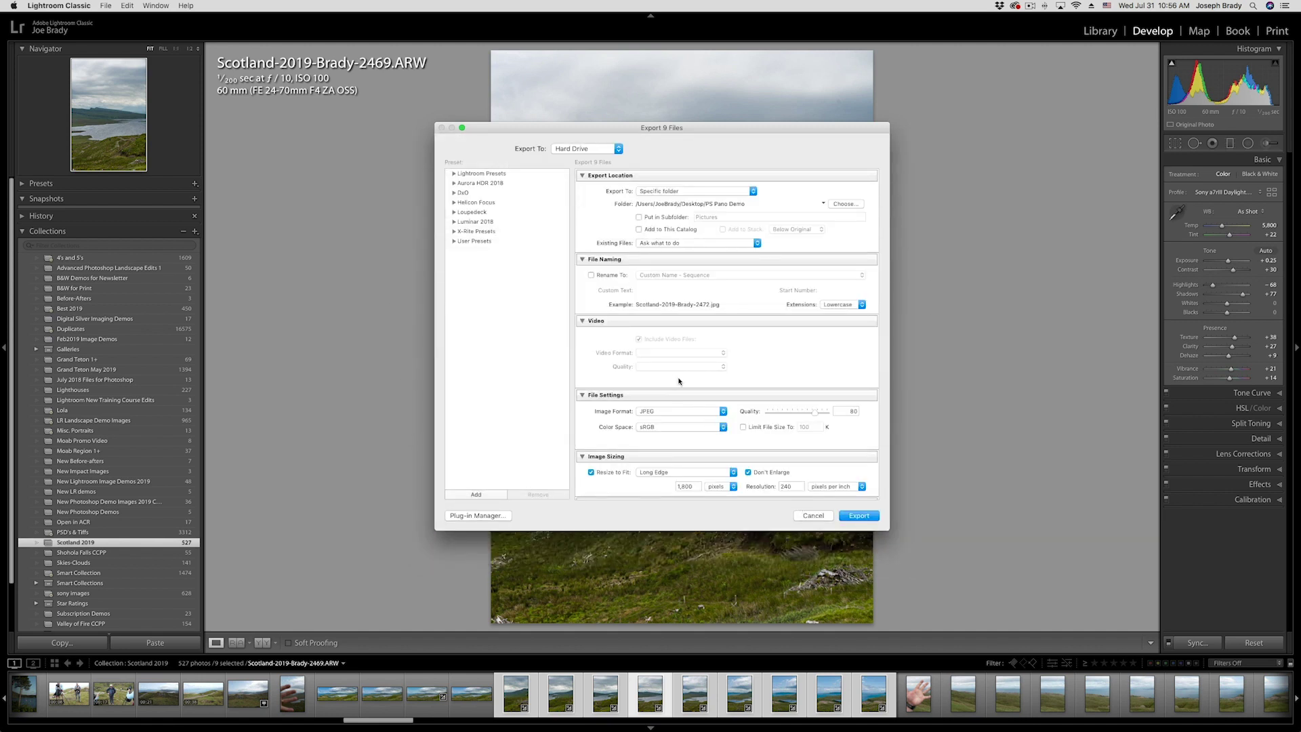
# Set the export's long edge to 4000 pixels and JPEG quality to 100, and export the nine photos.
pyautogui.click(695, 486)
pyautogui.write('4000')
pyautogui.scroll(-2, 763, 477)
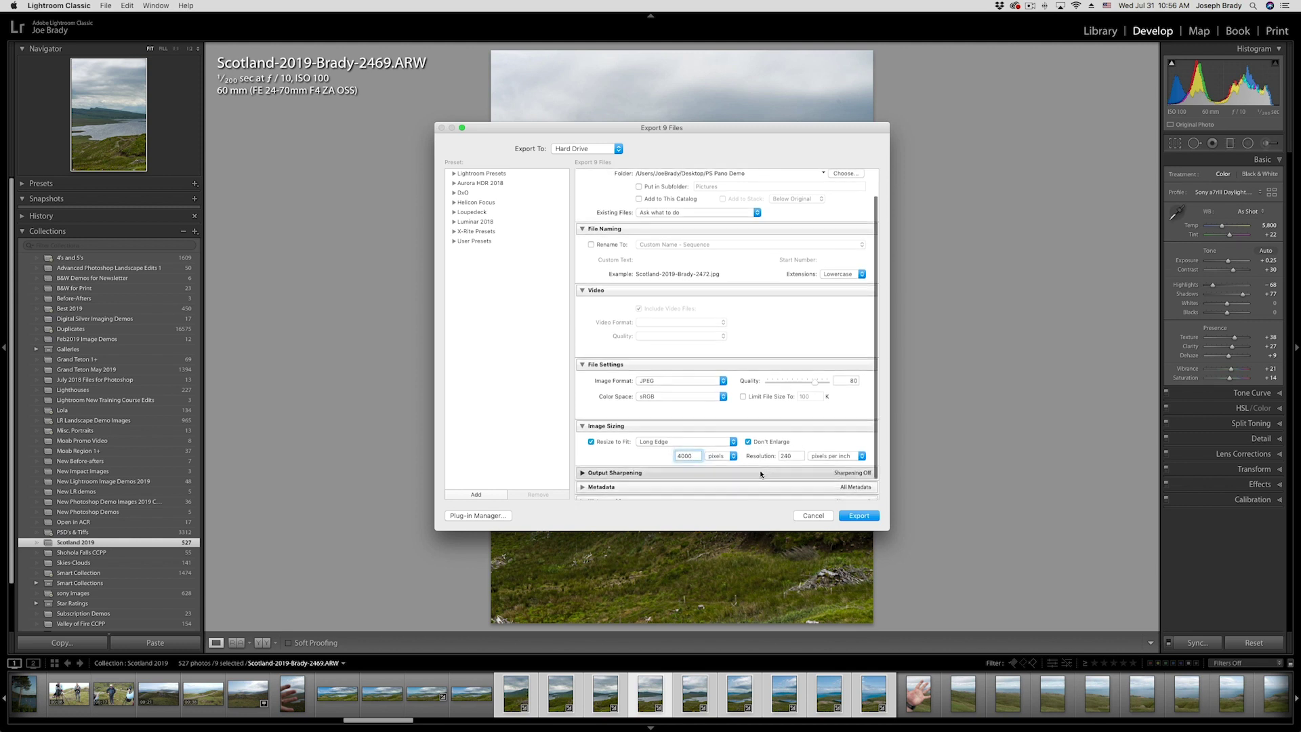
pyautogui.click(865, 518)
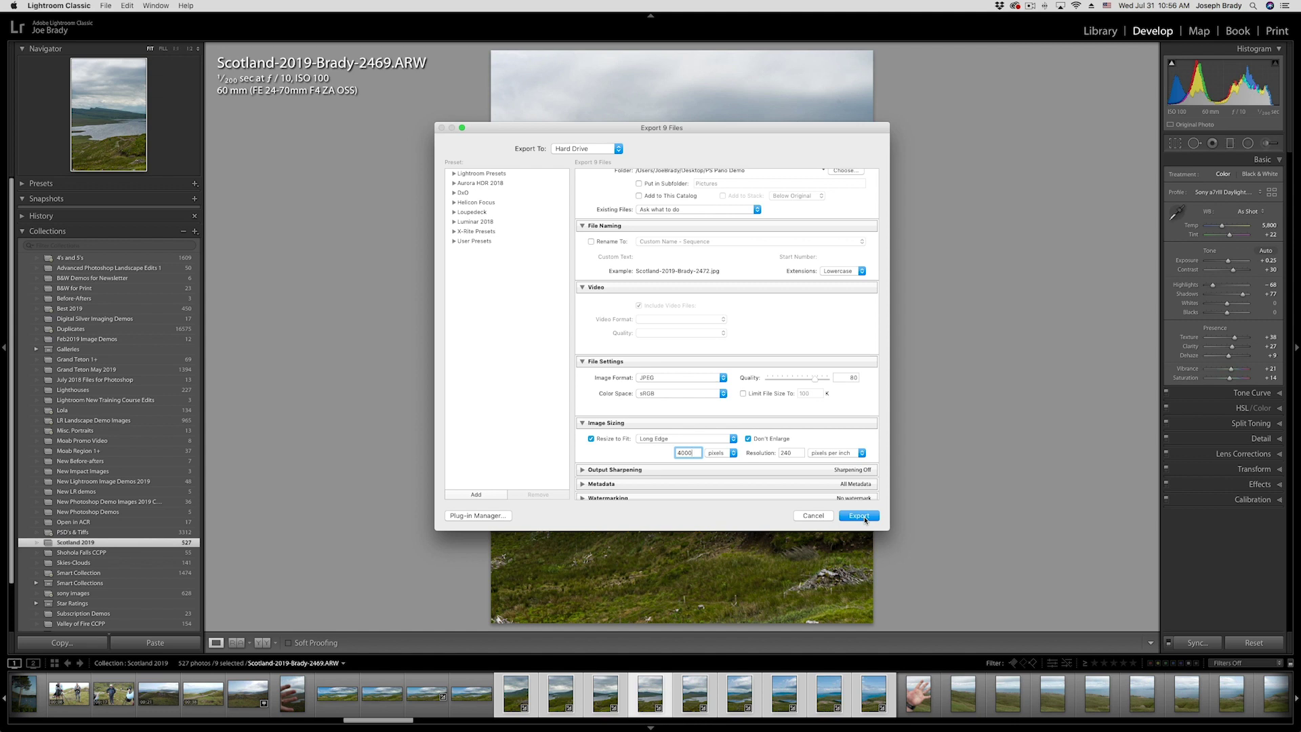
pyautogui.moveTo(815, 379); pyautogui.dragTo(850, 387)
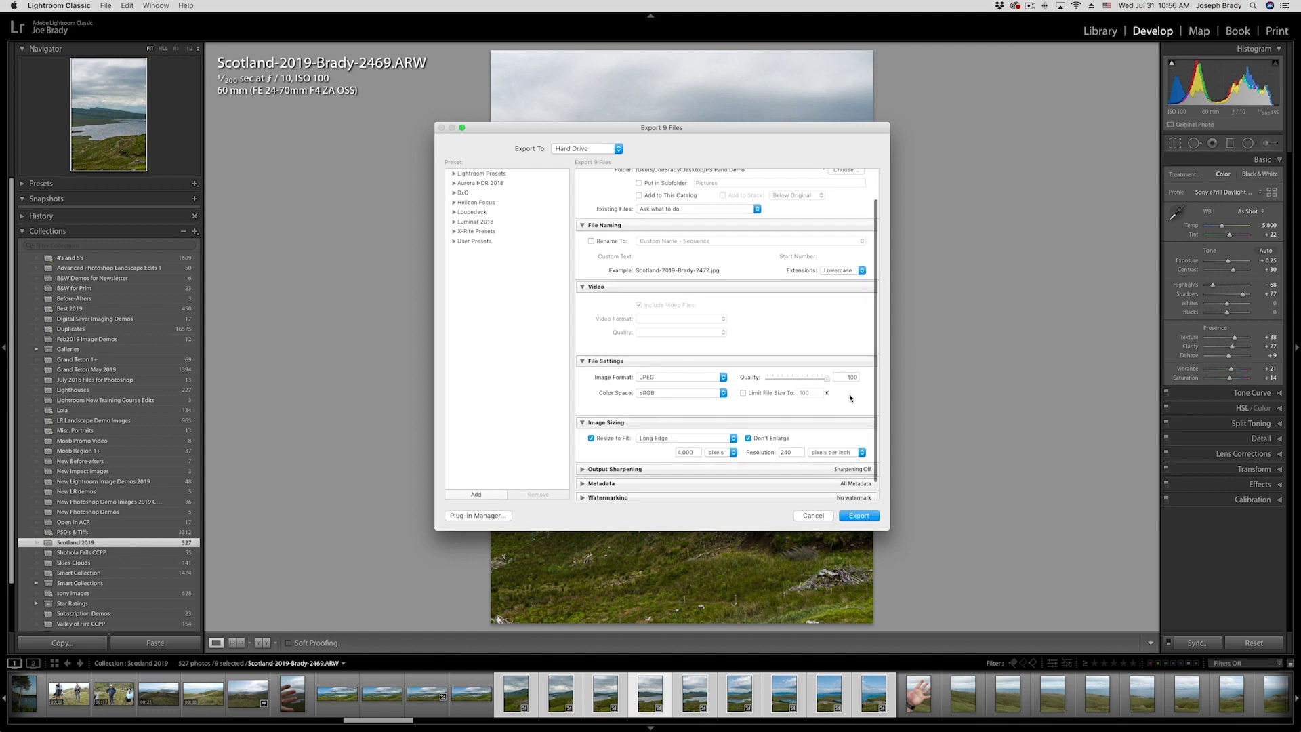
pyautogui.click(860, 516)
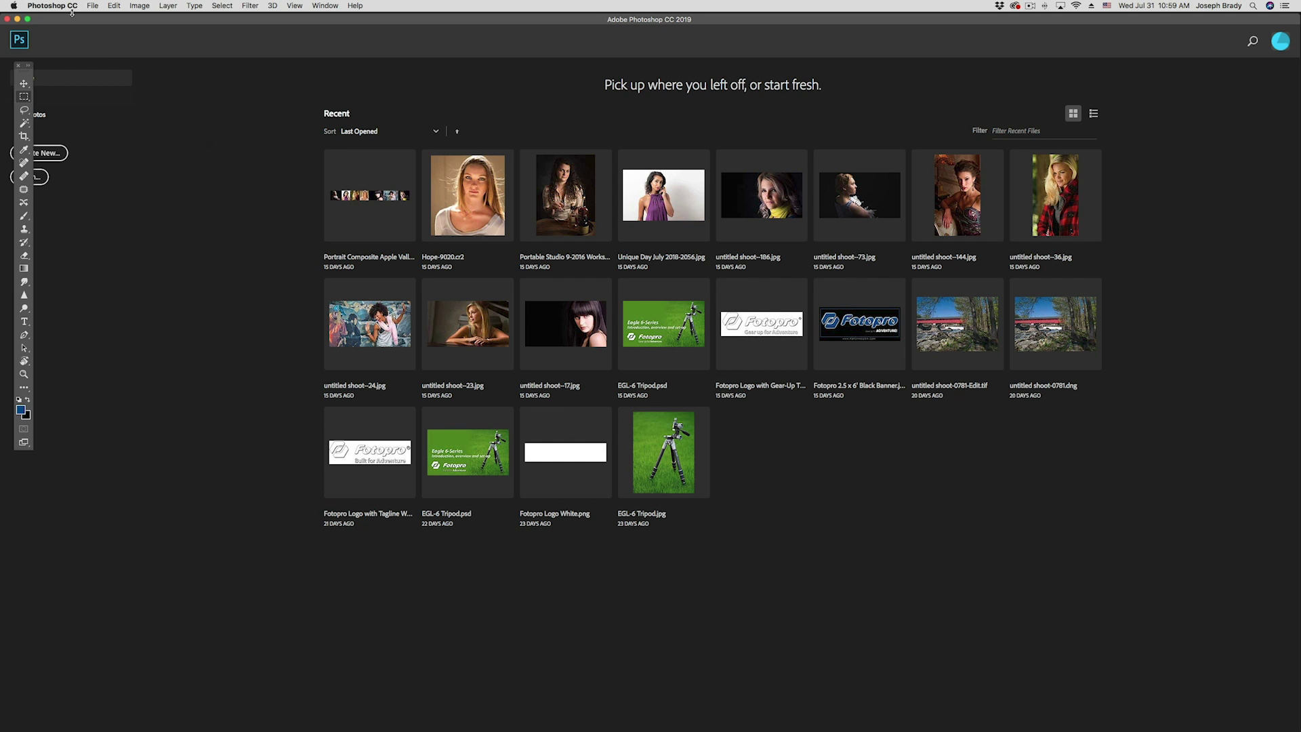
# Start Photomerge in Photoshop and load all nine JPEGs from the desktop's PS Pano Demo folder as source files.
pyautogui.click(92, 6)
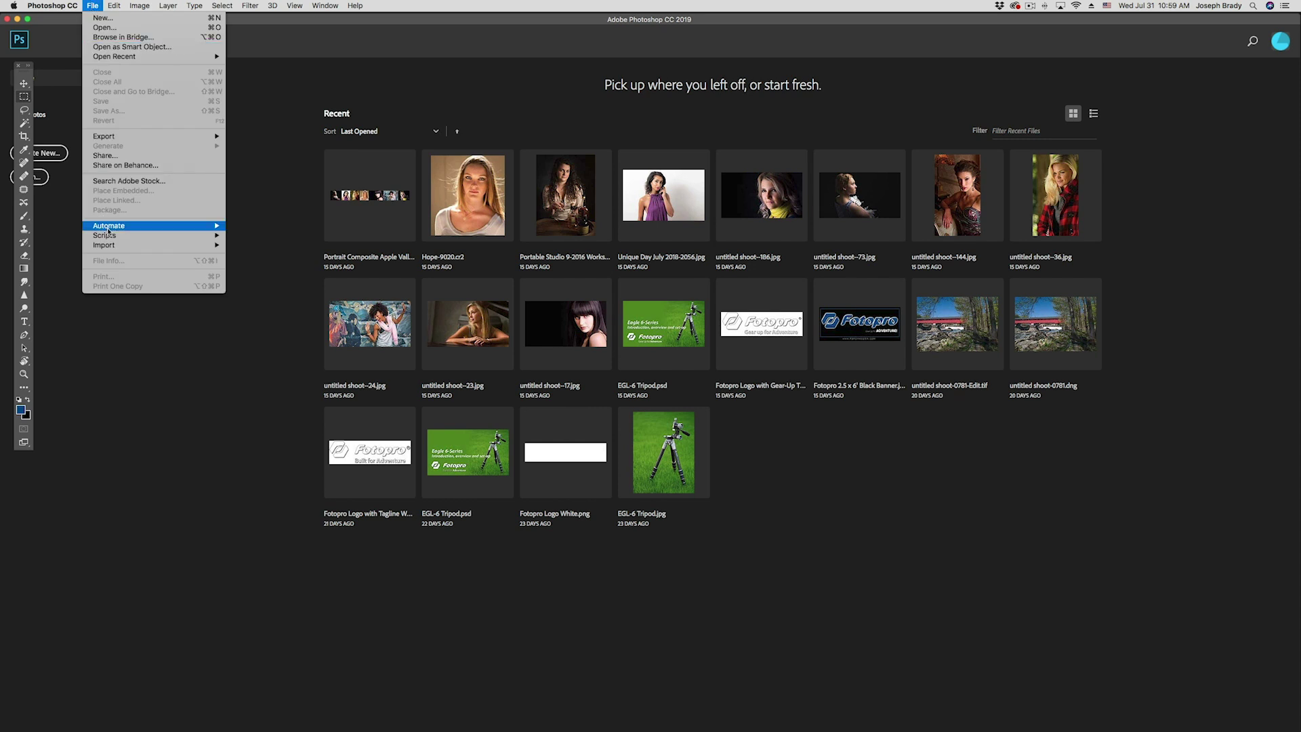
pyautogui.moveTo(176, 225)
pyautogui.click(307, 362)
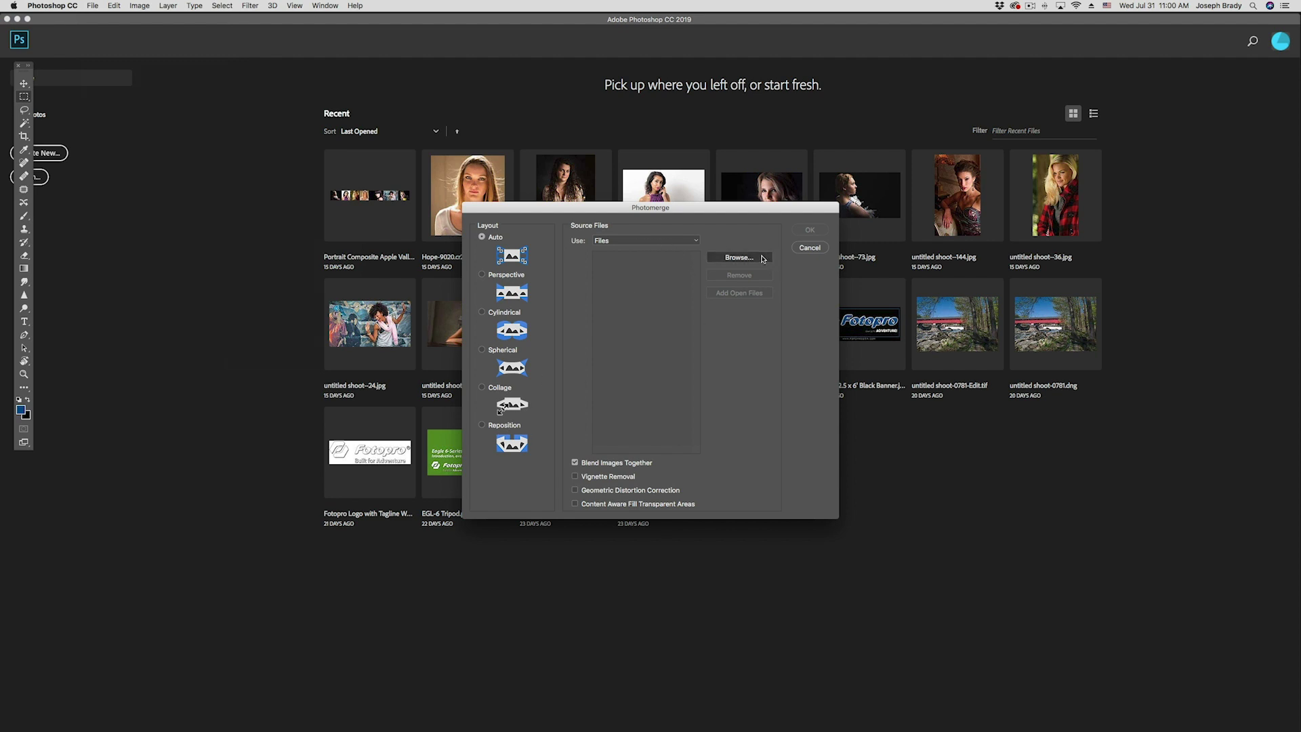
pyautogui.click(739, 258)
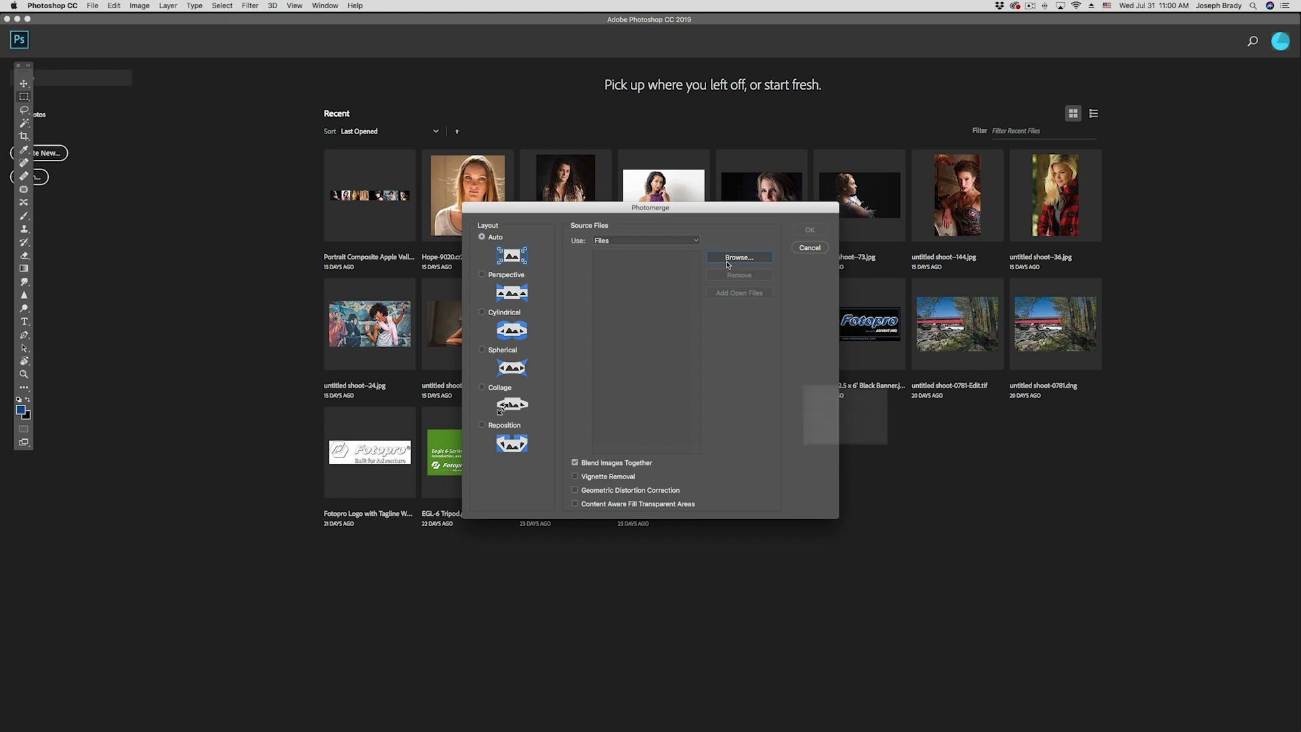
pyautogui.click(424, 189)
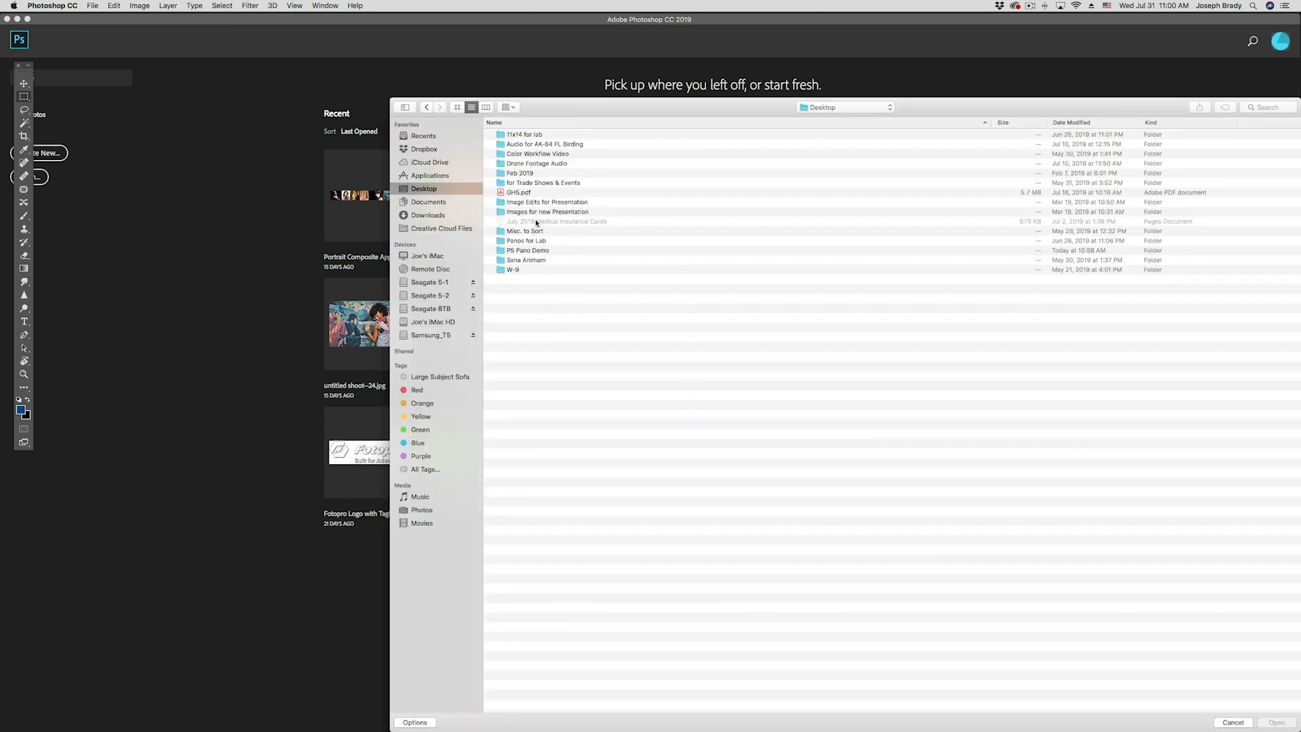
pyautogui.click(539, 251)
pyautogui.doubleClick(540, 251)
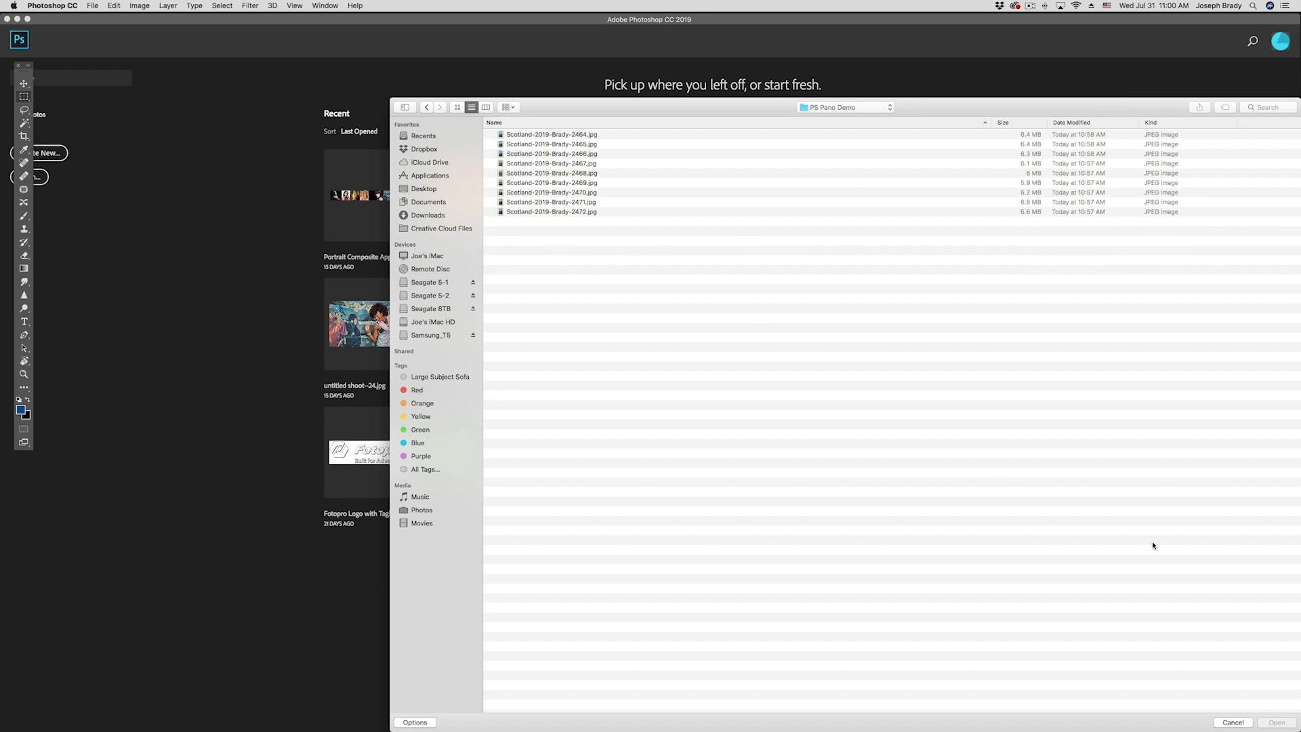
pyautogui.press('super+a')
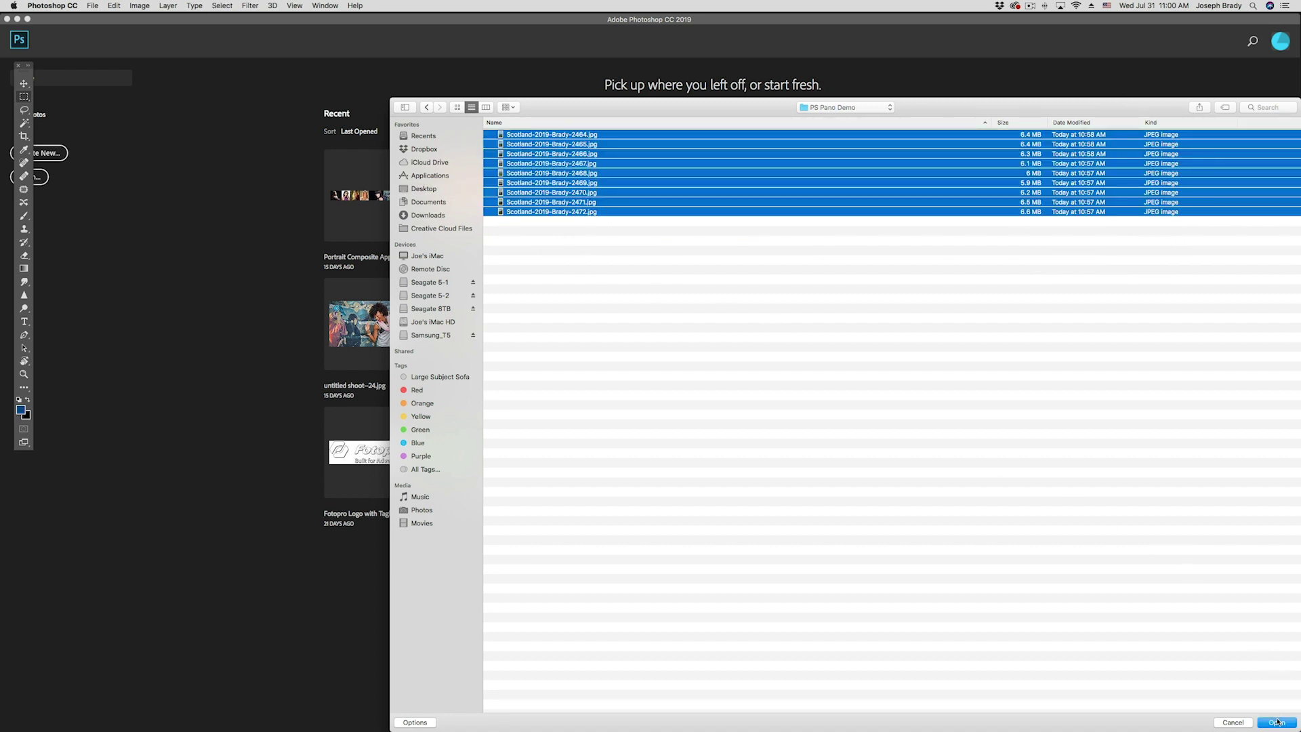
pyautogui.press('Return')
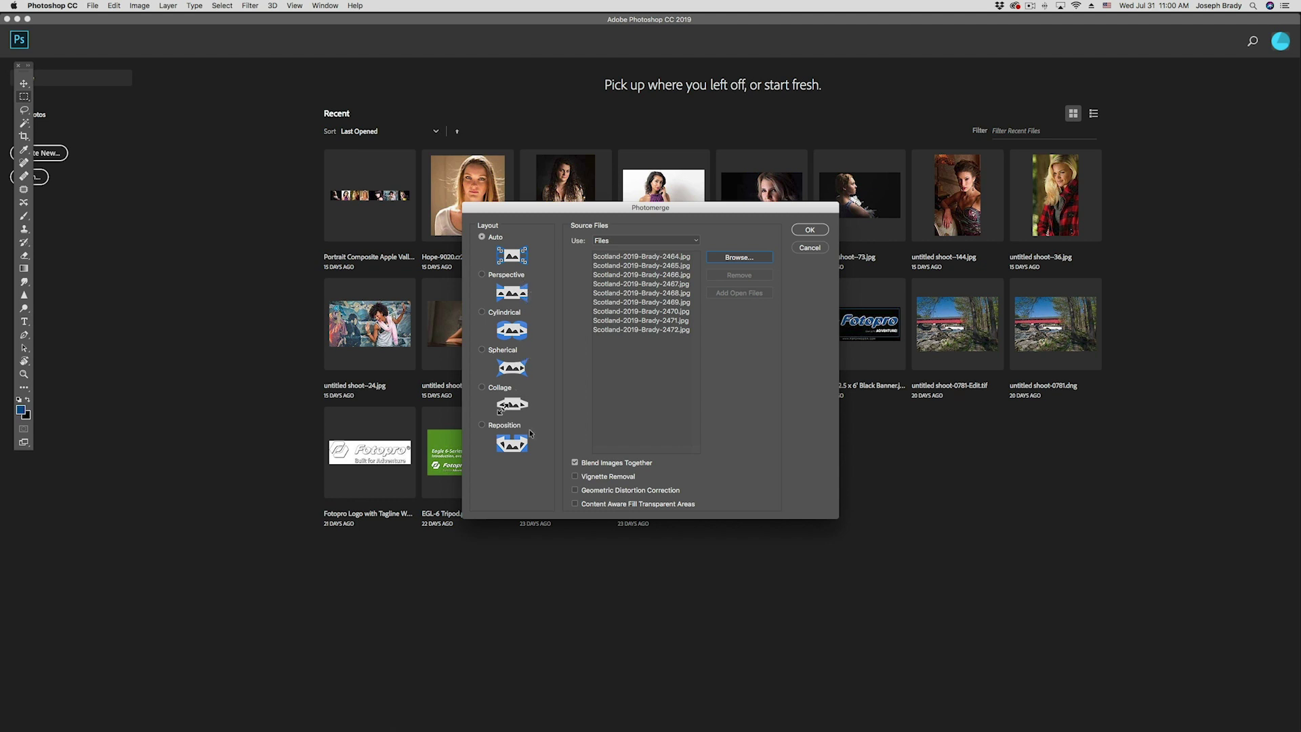
# Merge the nine photos using the Reposition layout with Blend Images Together, and flatten the resulting panorama.
pyautogui.click(484, 427)
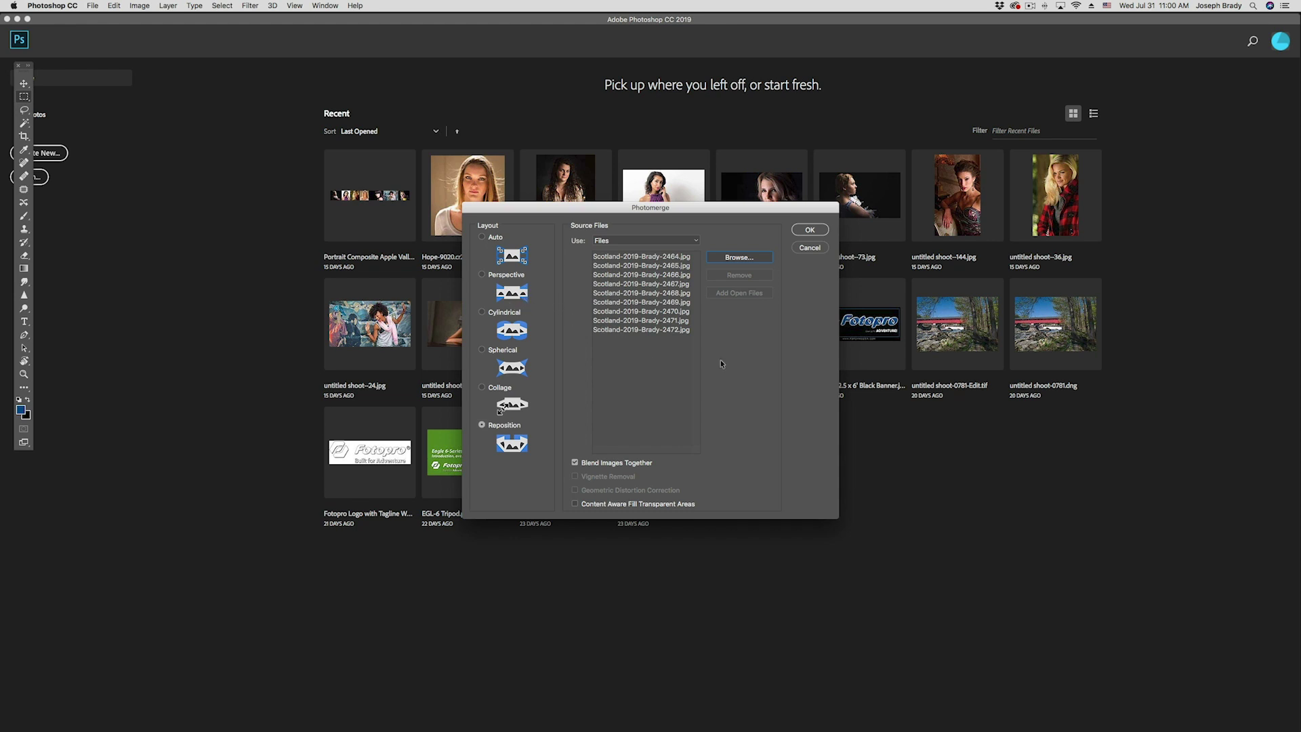
pyautogui.click(811, 231)
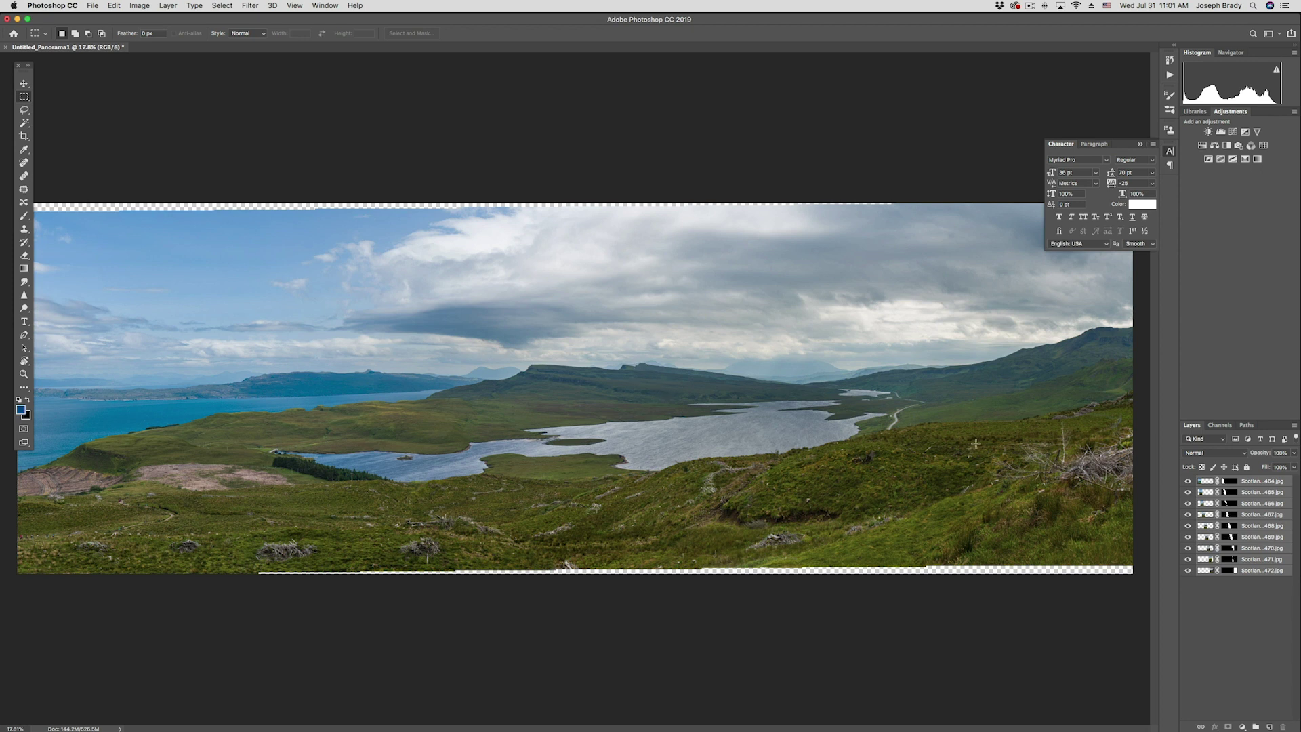
pyautogui.click(1295, 426)
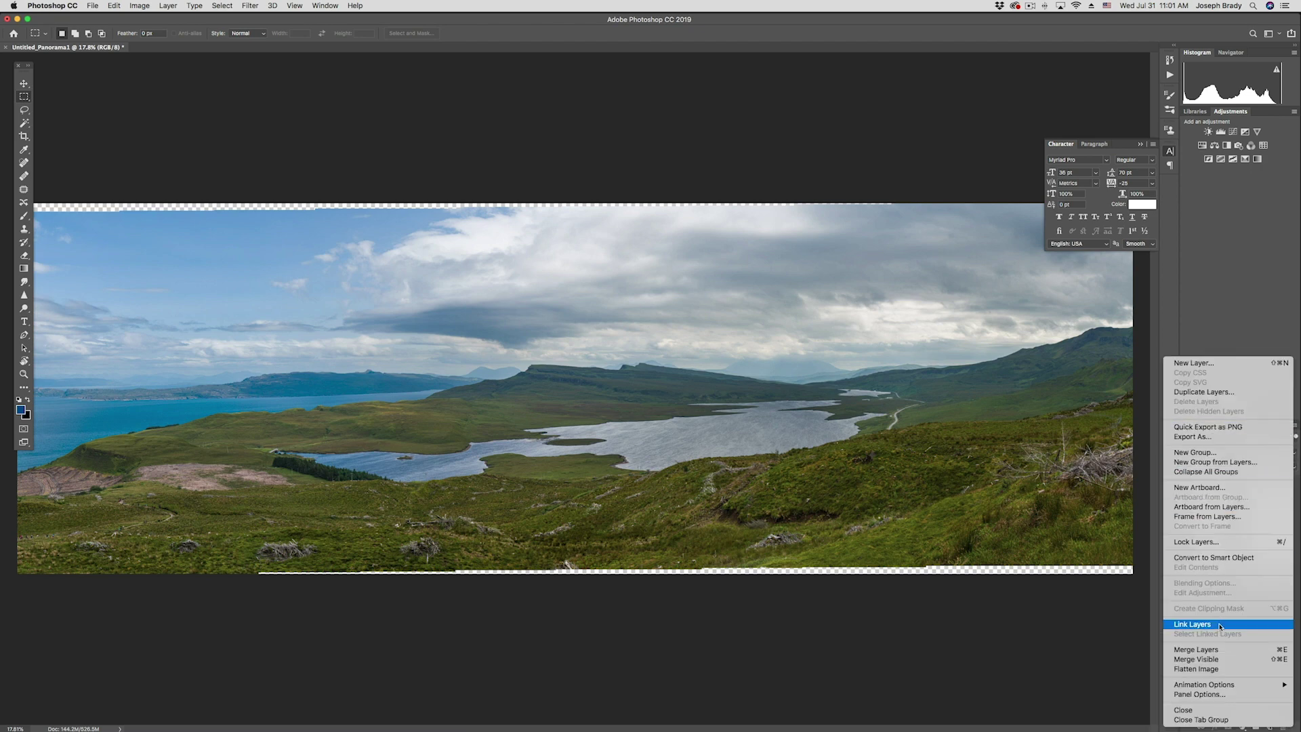
pyautogui.click(1217, 669)
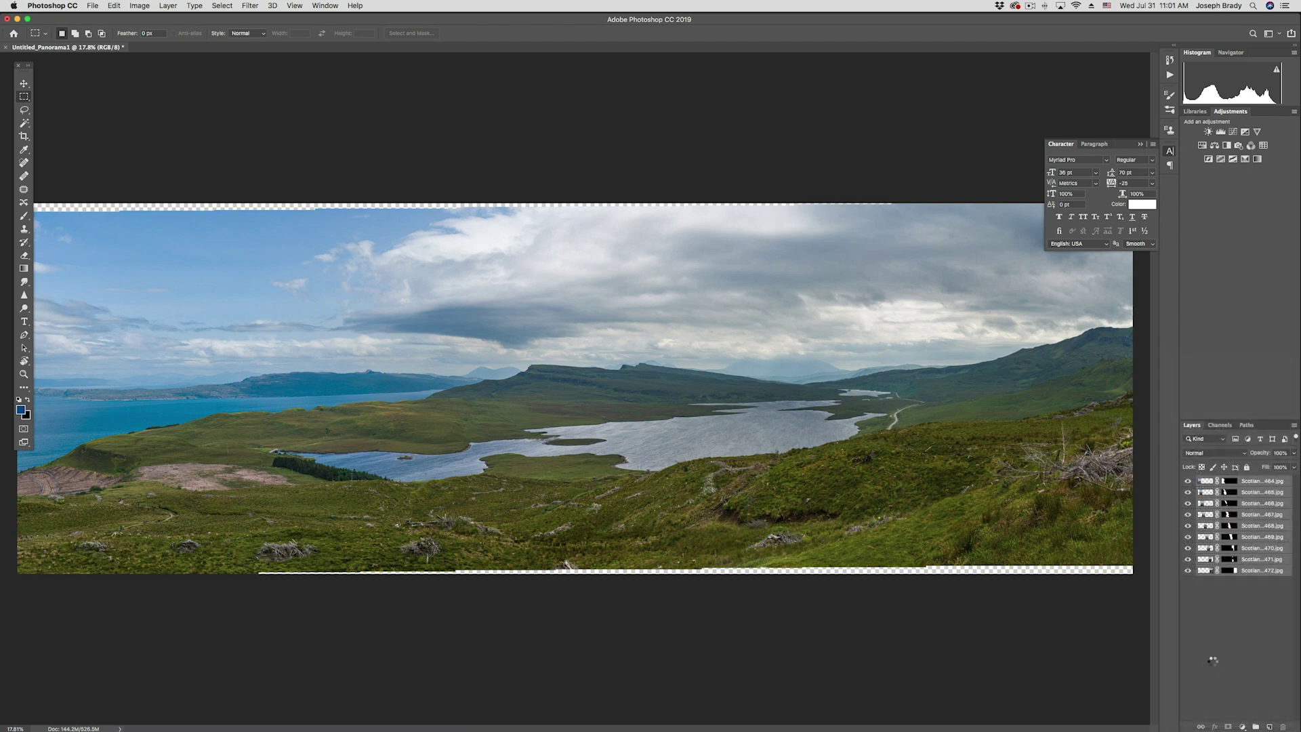
# Crop the panorama's upper and lower edges to trim most of the blank borders, keeping the full width.
pyautogui.press('c')
pyautogui.moveTo(577, 573); pyautogui.dragTo(578, 564)
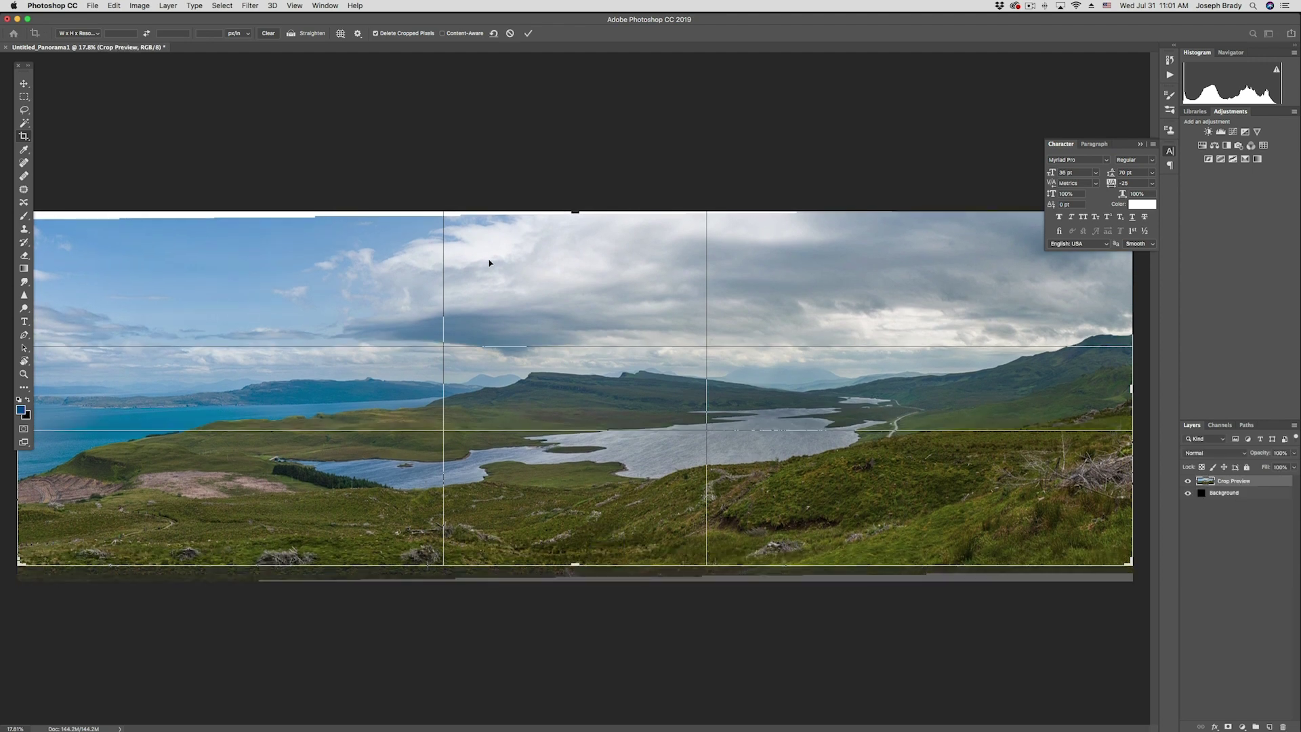
pyautogui.moveTo(576, 211)
pyautogui.mouseDown()
pyautogui.moveTo(570, 236)
pyautogui.moveTo(569, 212)
pyautogui.mouseUp()
pyautogui.moveTo(575, 563); pyautogui.dragTo(576, 560)
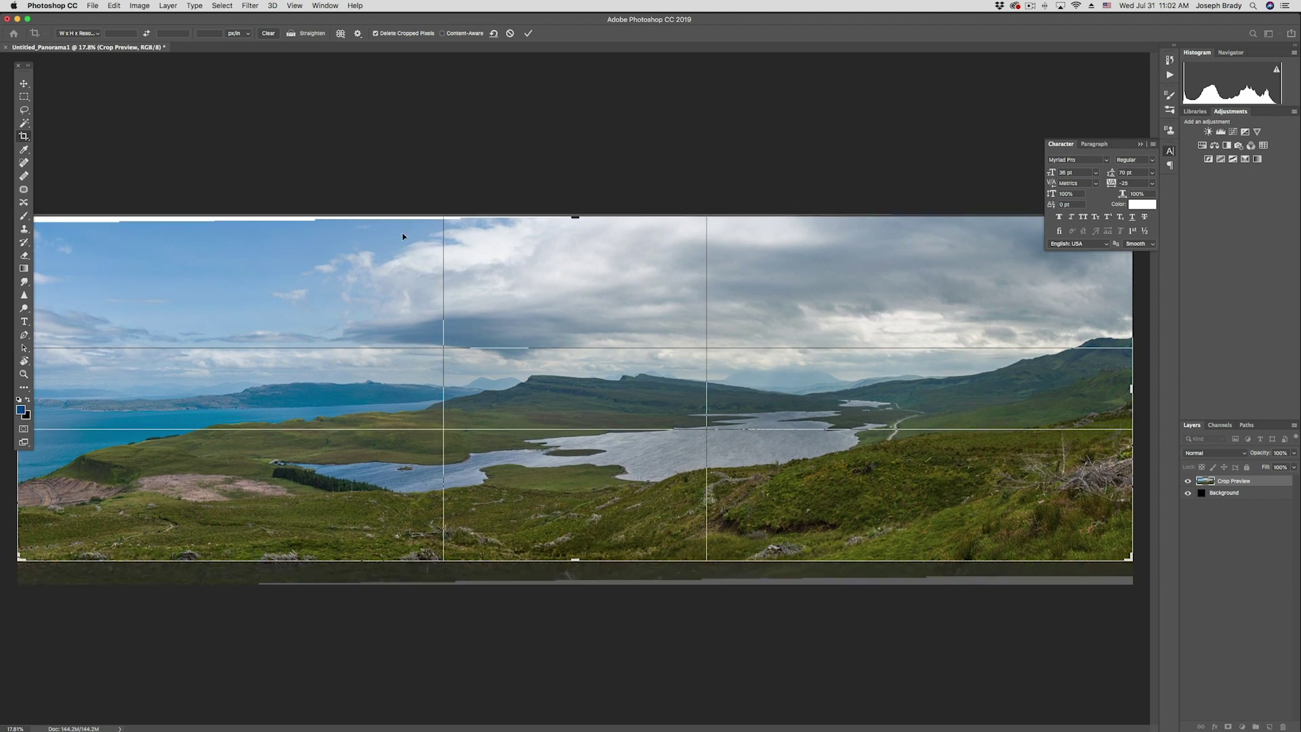
pyautogui.moveTo(575, 216); pyautogui.dragTo(575, 218)
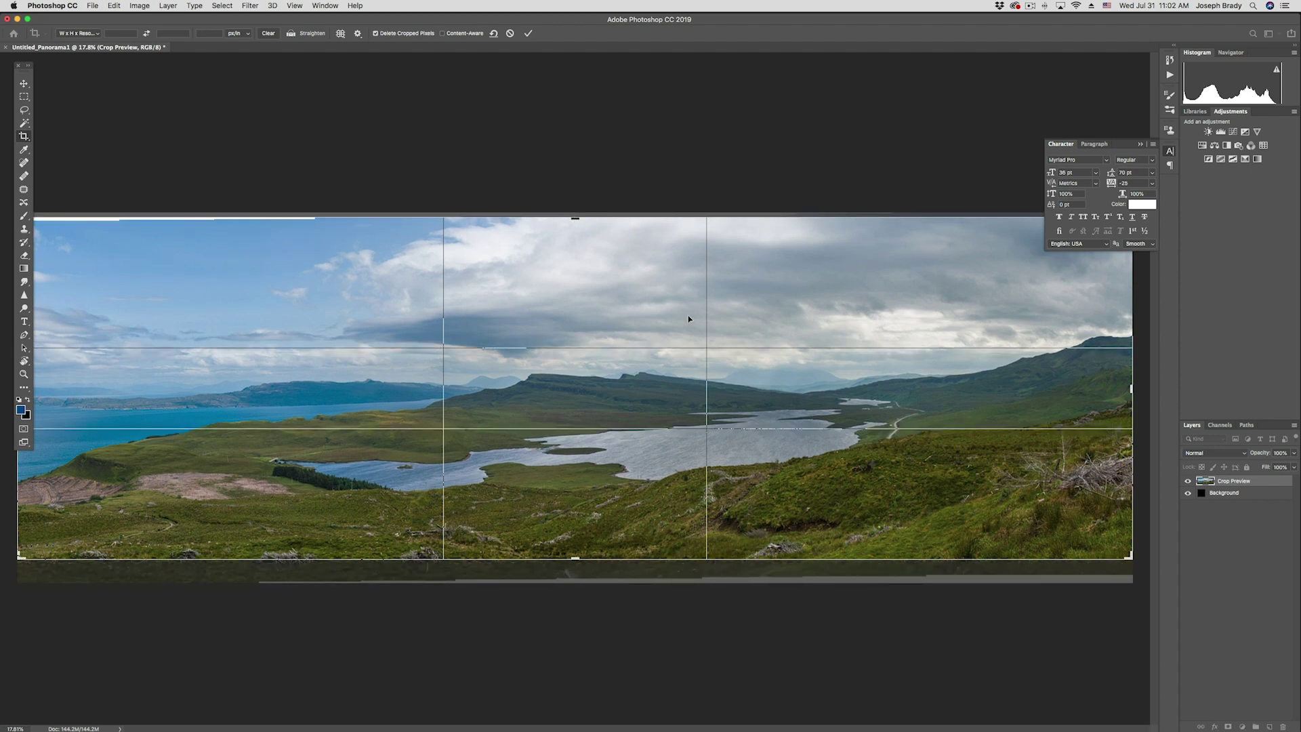
pyautogui.press('Return')
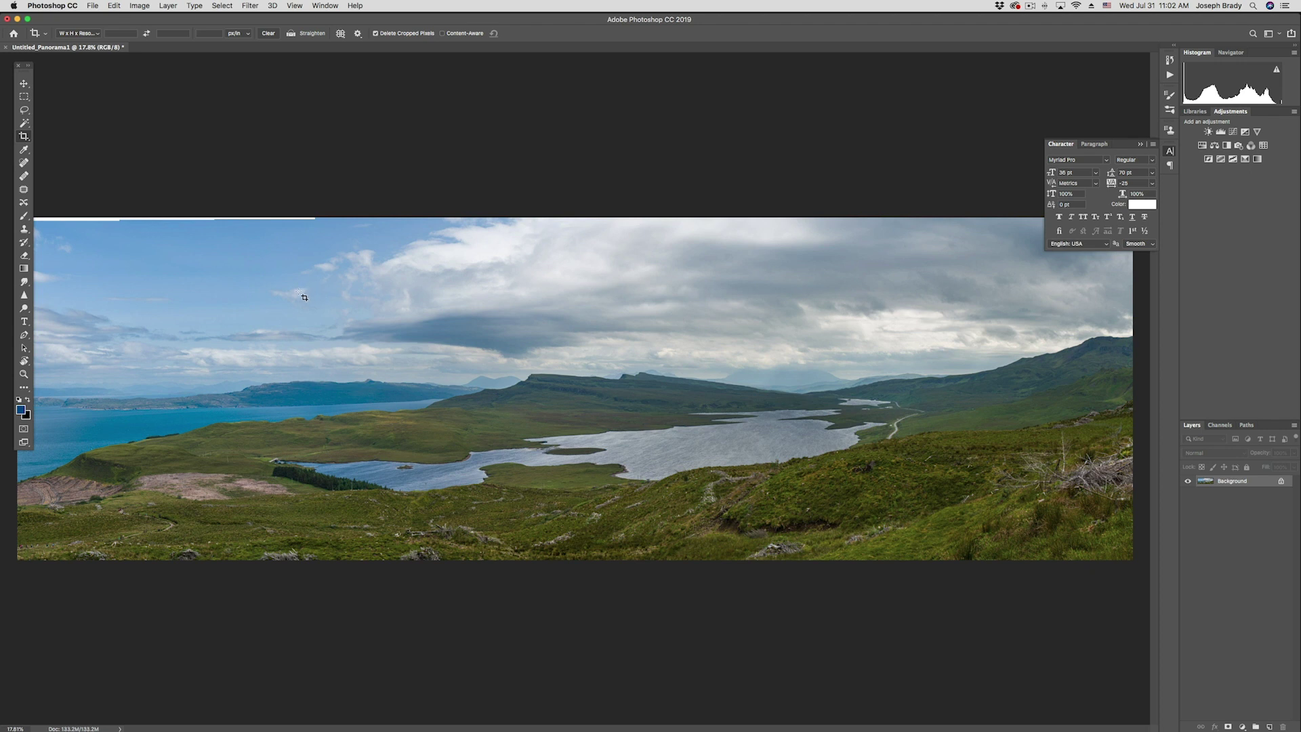
# Select the leftover white strip above the blue sky with the Magic Wand.
pyautogui.press('f')
pyautogui.press('w')
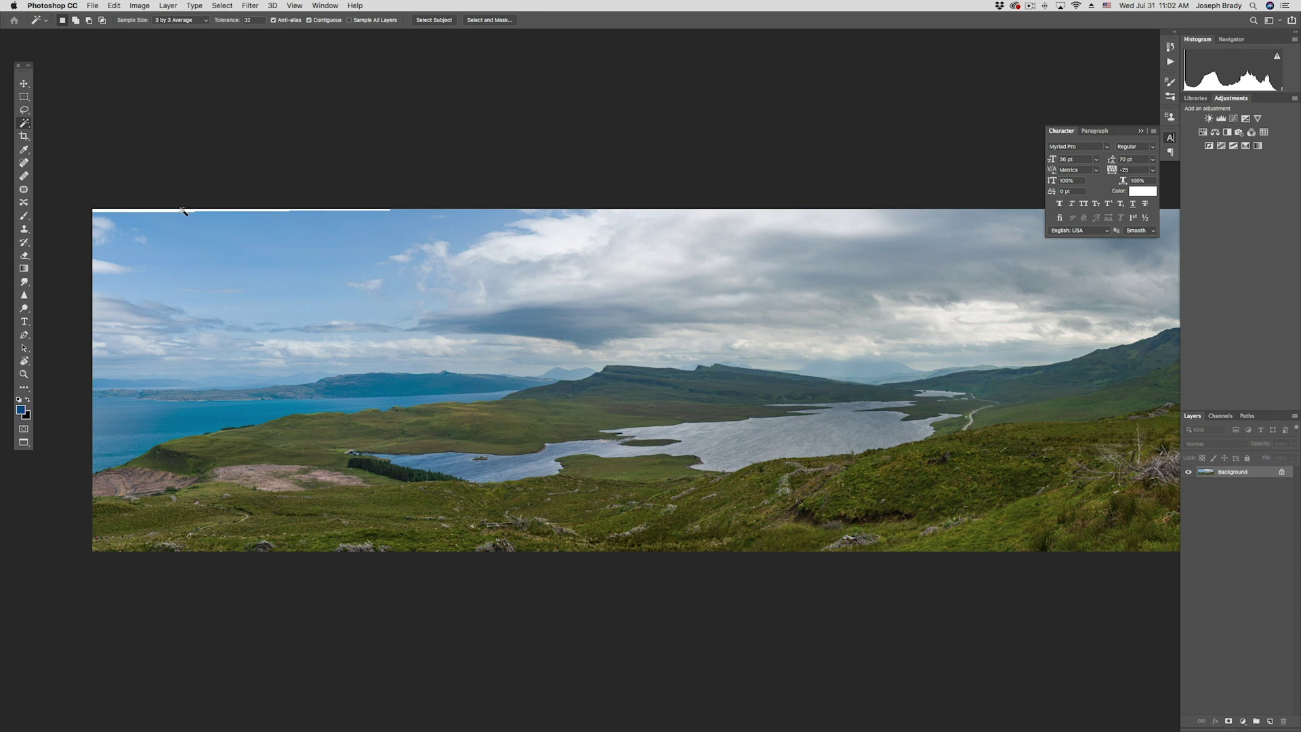
pyautogui.click(183, 211)
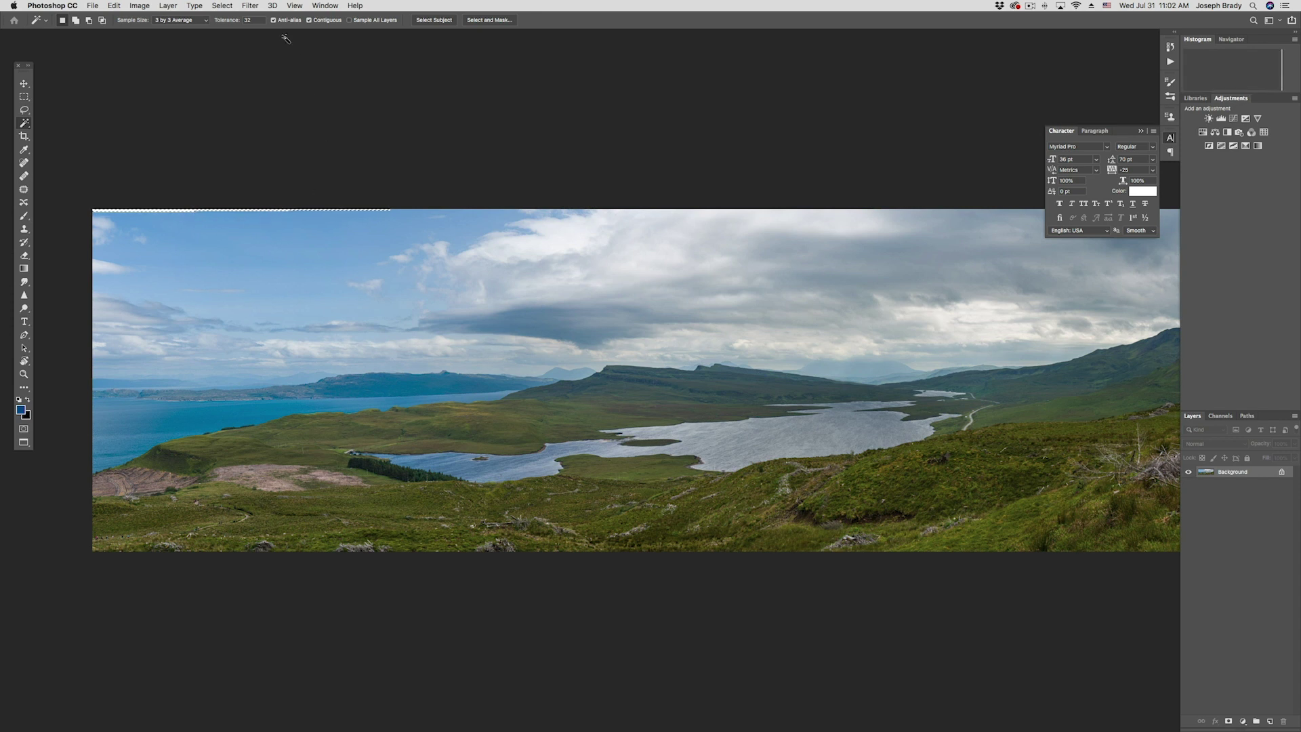
# Expand the white strip's selection slightly so it overlaps the edge of the blue sky.
pyautogui.click(24, 374)
pyautogui.moveTo(258, 192); pyautogui.dragTo(323, 251)
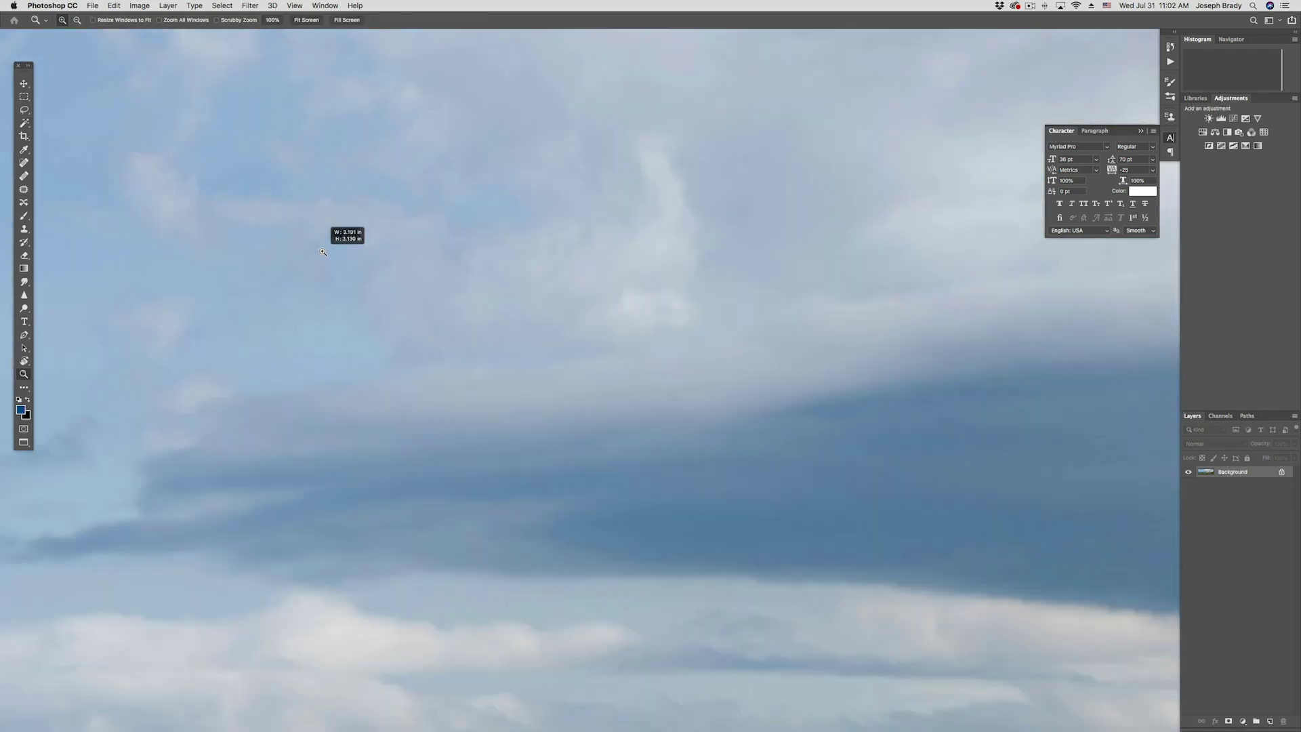
pyautogui.moveTo(581, 247); pyautogui.dragTo(569, 353)
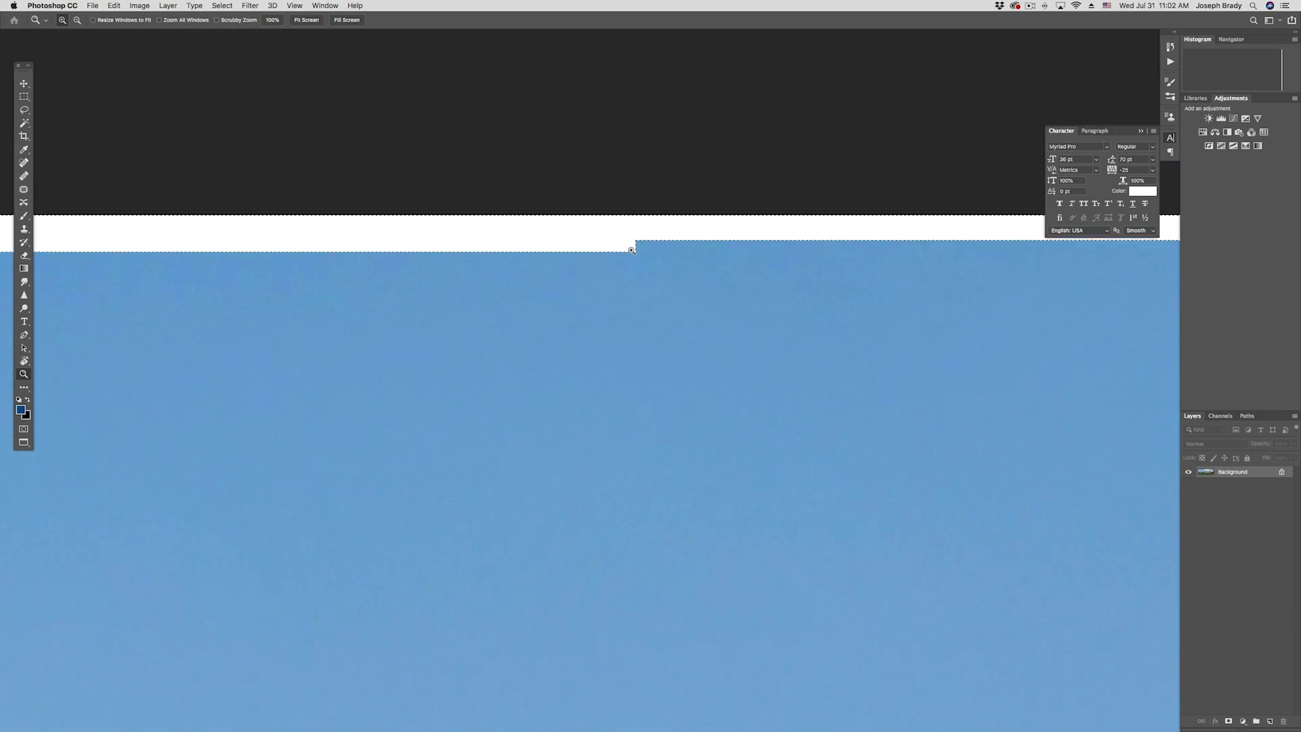
pyautogui.click(226, 7)
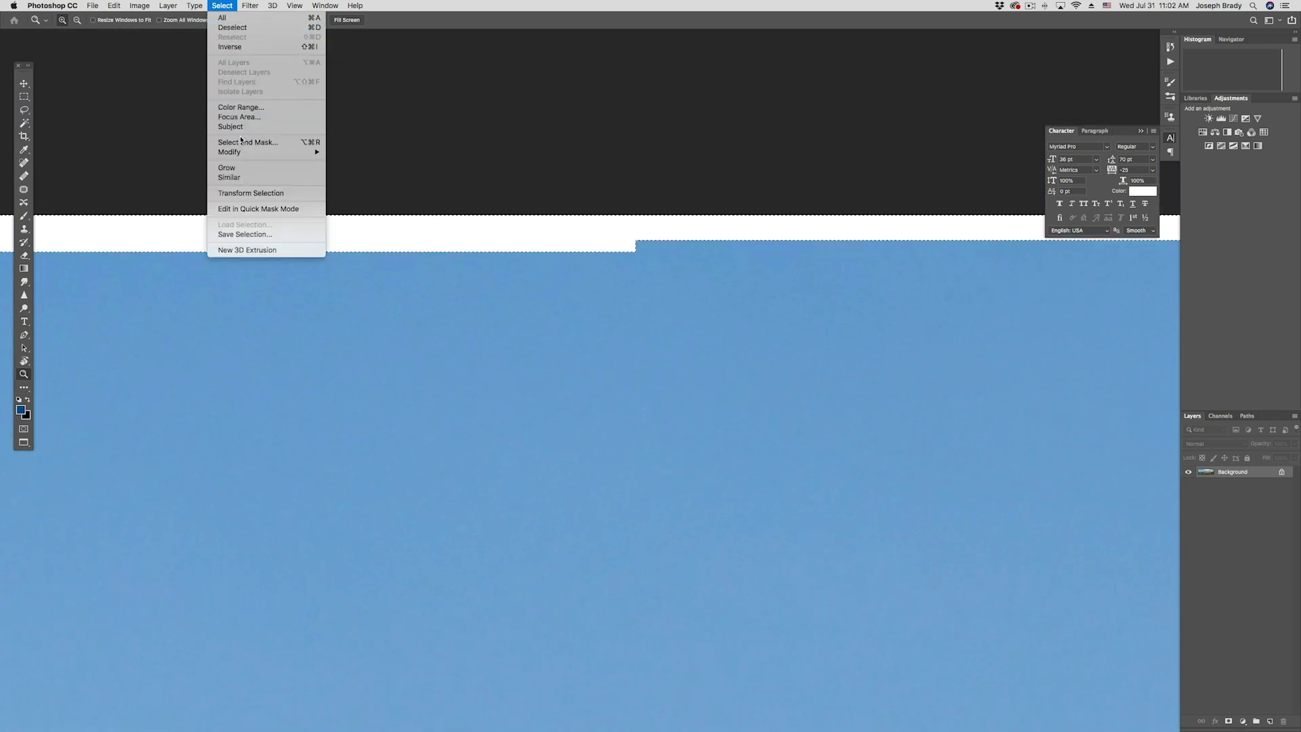
pyautogui.moveTo(246, 153)
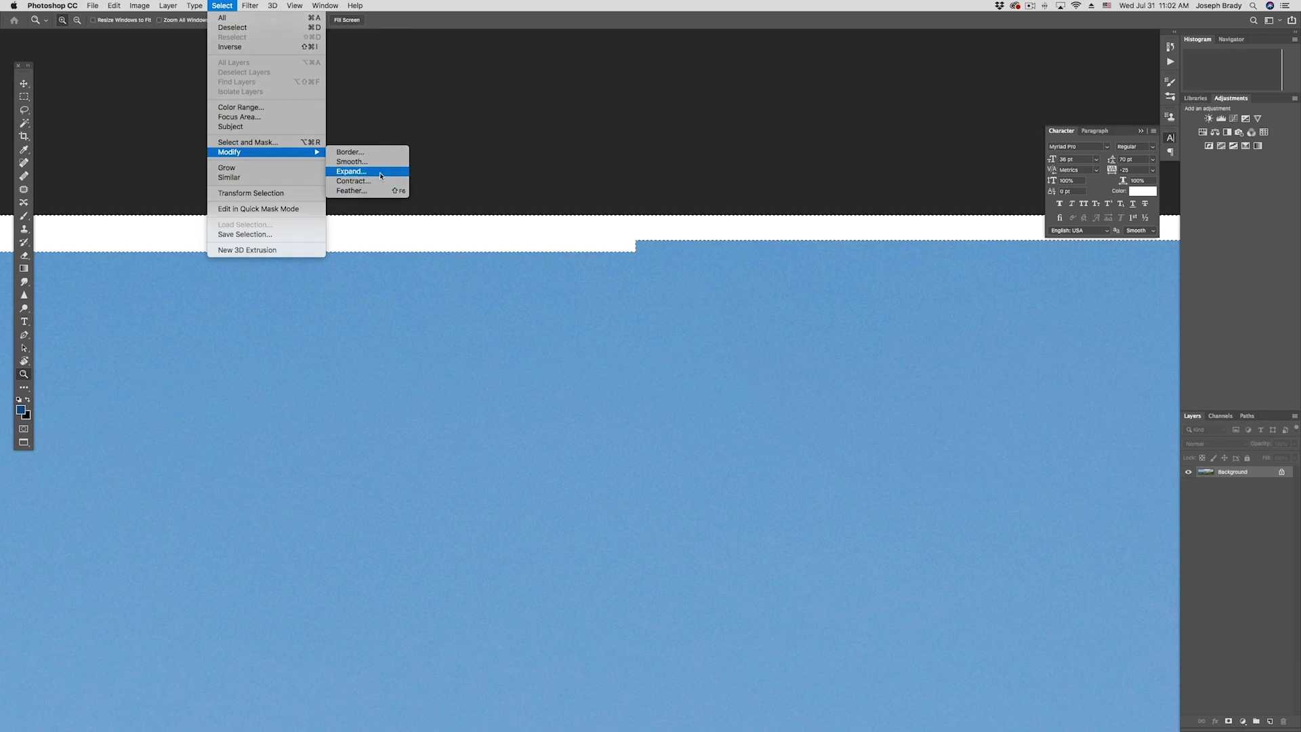
pyautogui.click(402, 172)
pyautogui.click(696, 353)
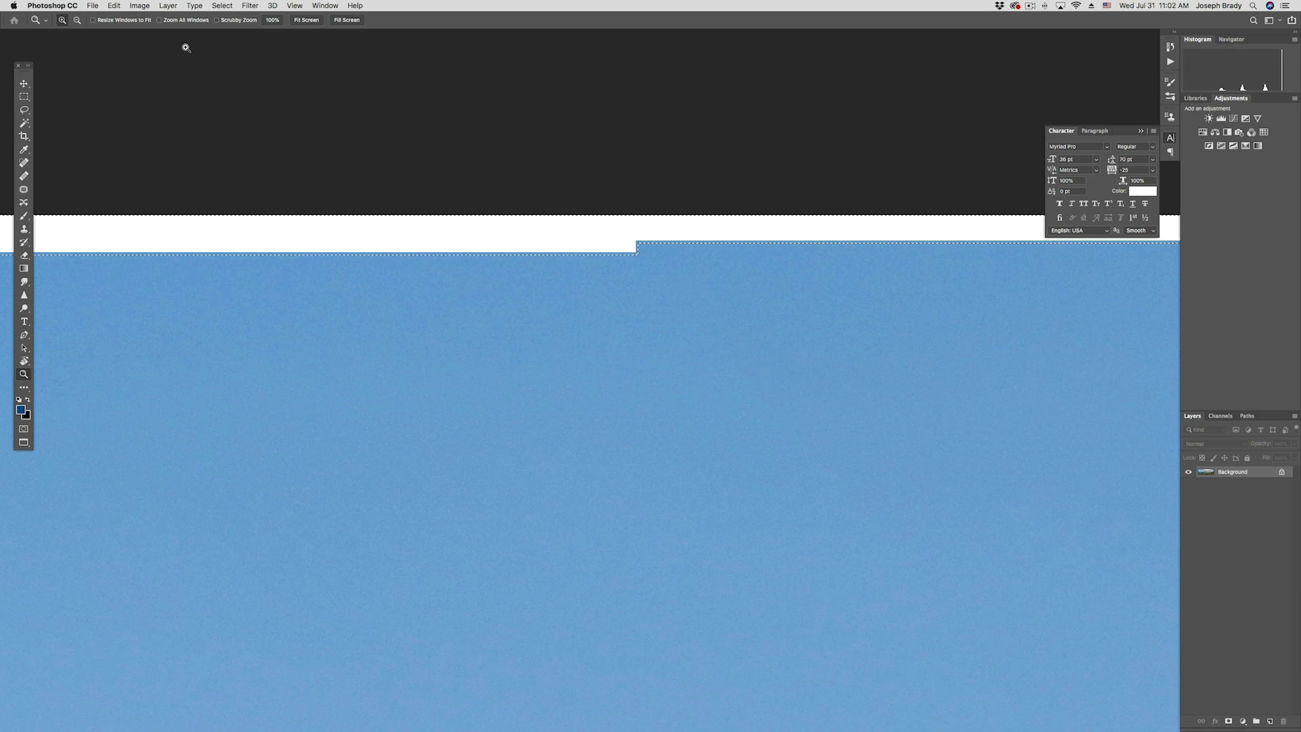
# Fill the selected strip with Content-Aware Fill output to a new layer, and deselect it.
pyautogui.click(114, 6)
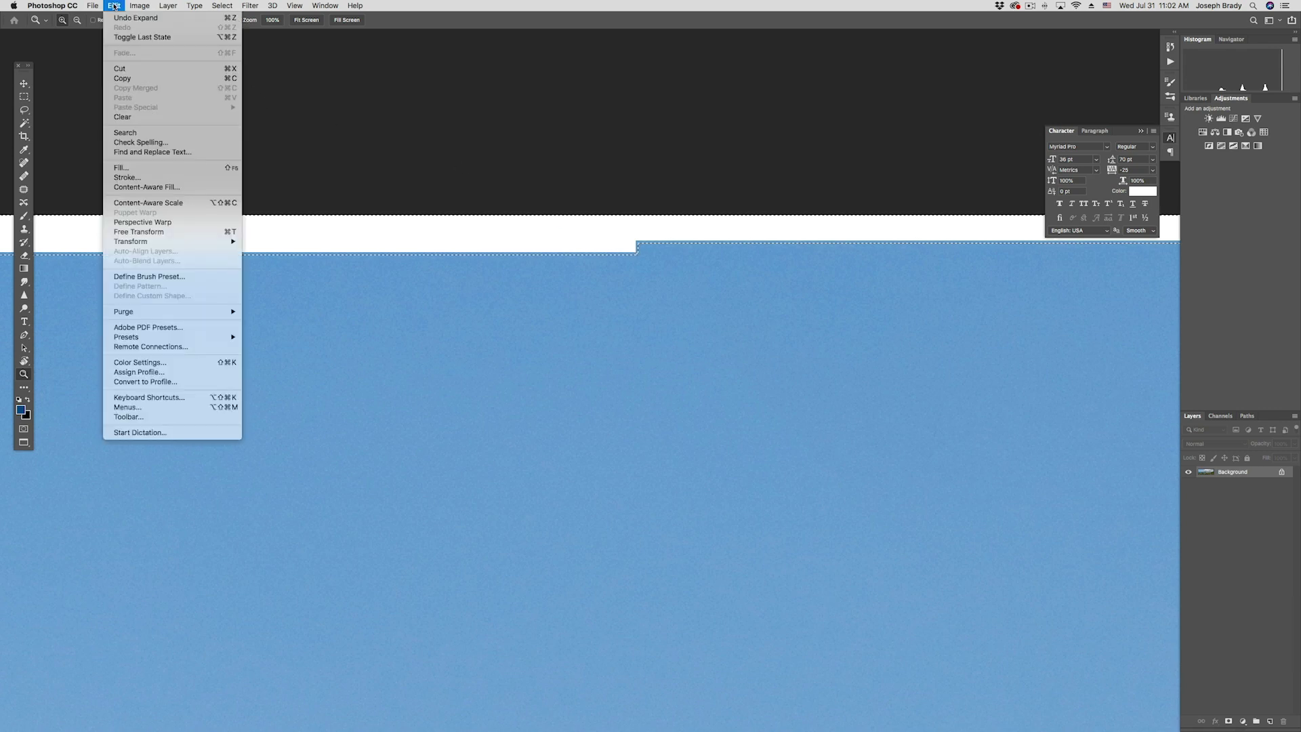
pyautogui.click(170, 188)
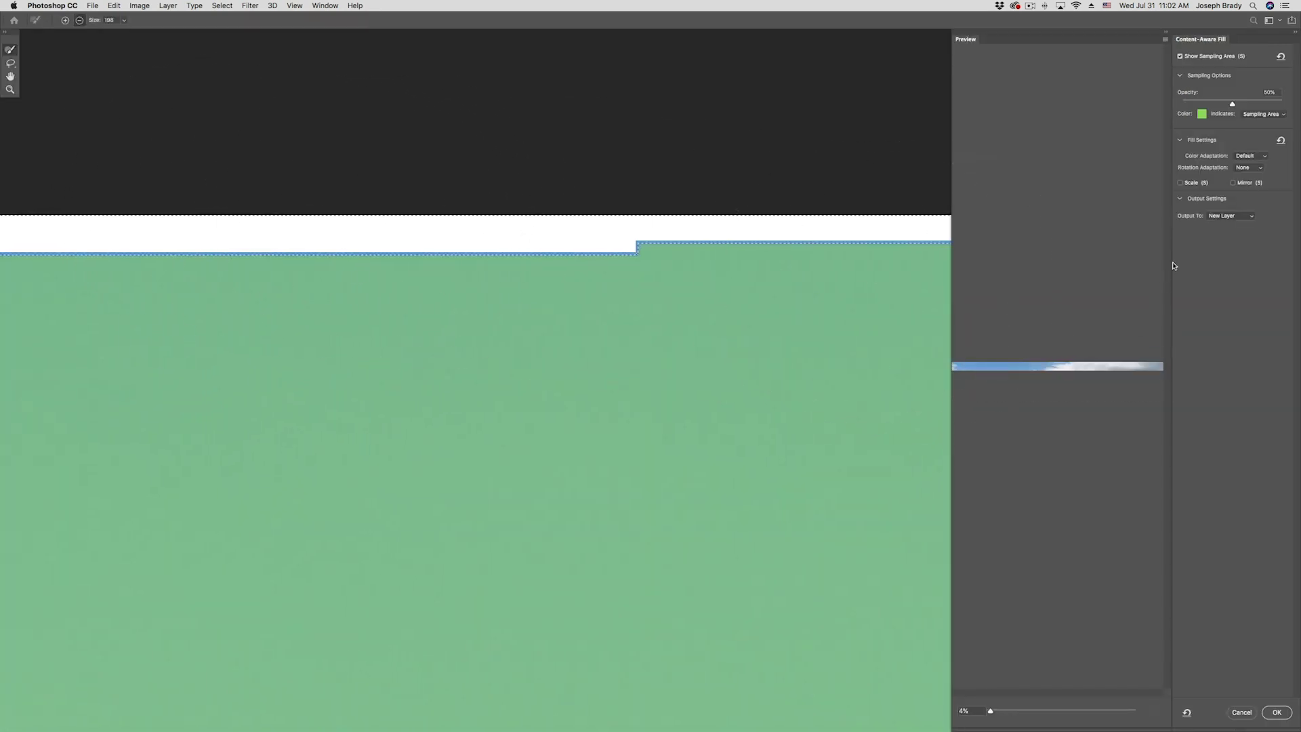
pyautogui.click(1278, 713)
pyautogui.press('super+d')
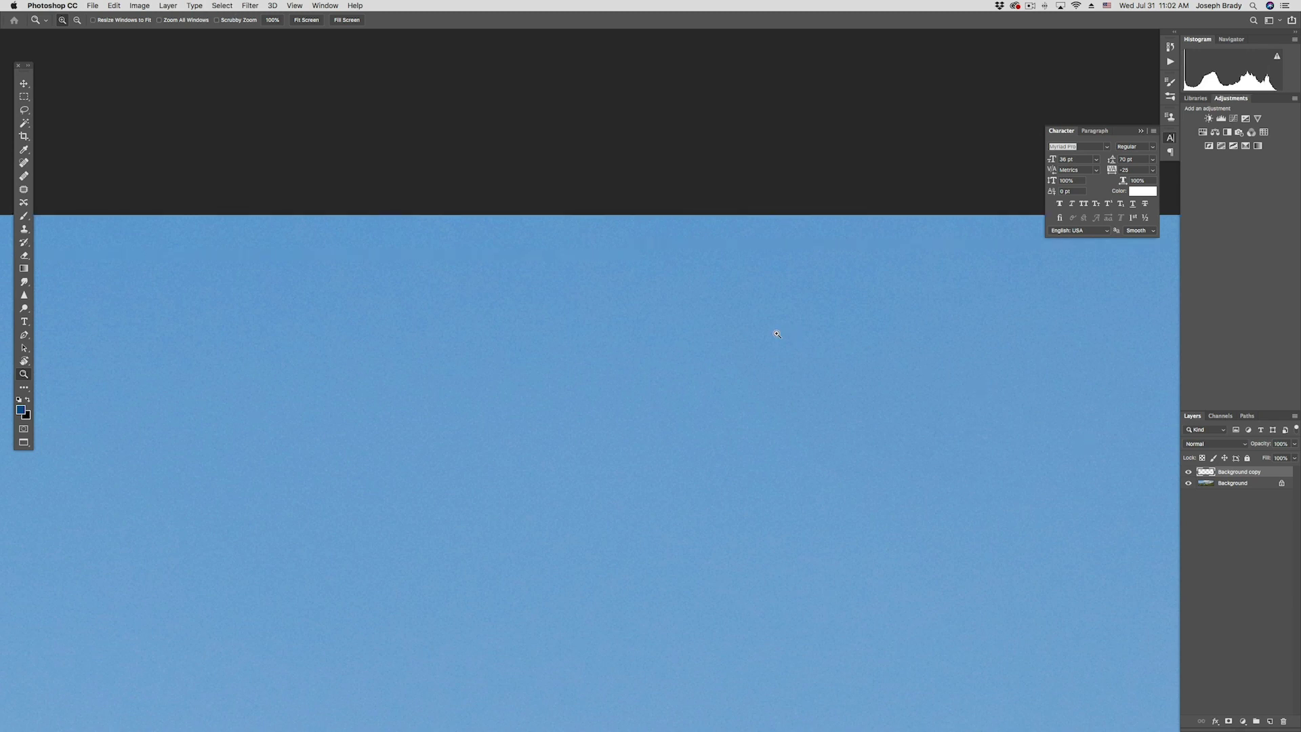
# Compare the panorama with and without the sky fill layer, and flatten the image to a single Background layer.
pyautogui.press('super+0')
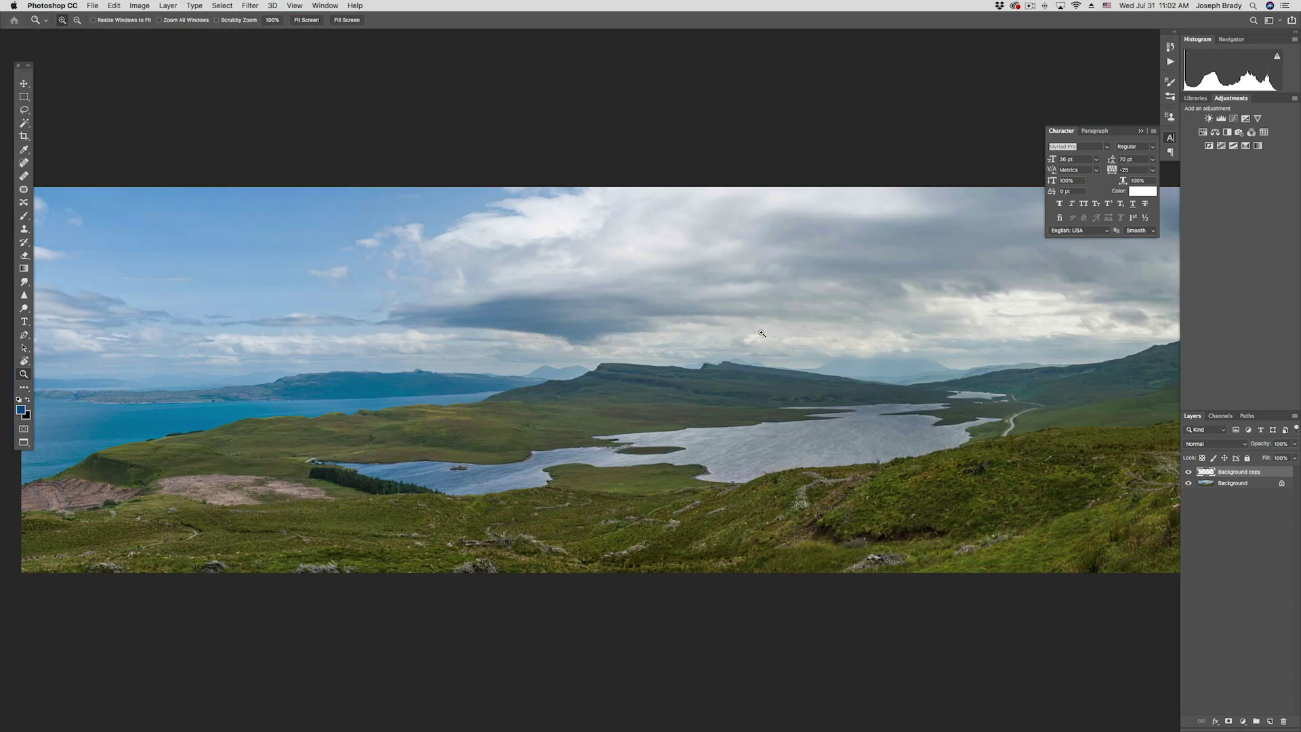
pyautogui.click(1190, 473)
pyautogui.click(1190, 473)
pyautogui.click(1189, 473)
pyautogui.click(1189, 473)
pyautogui.press('Delete')
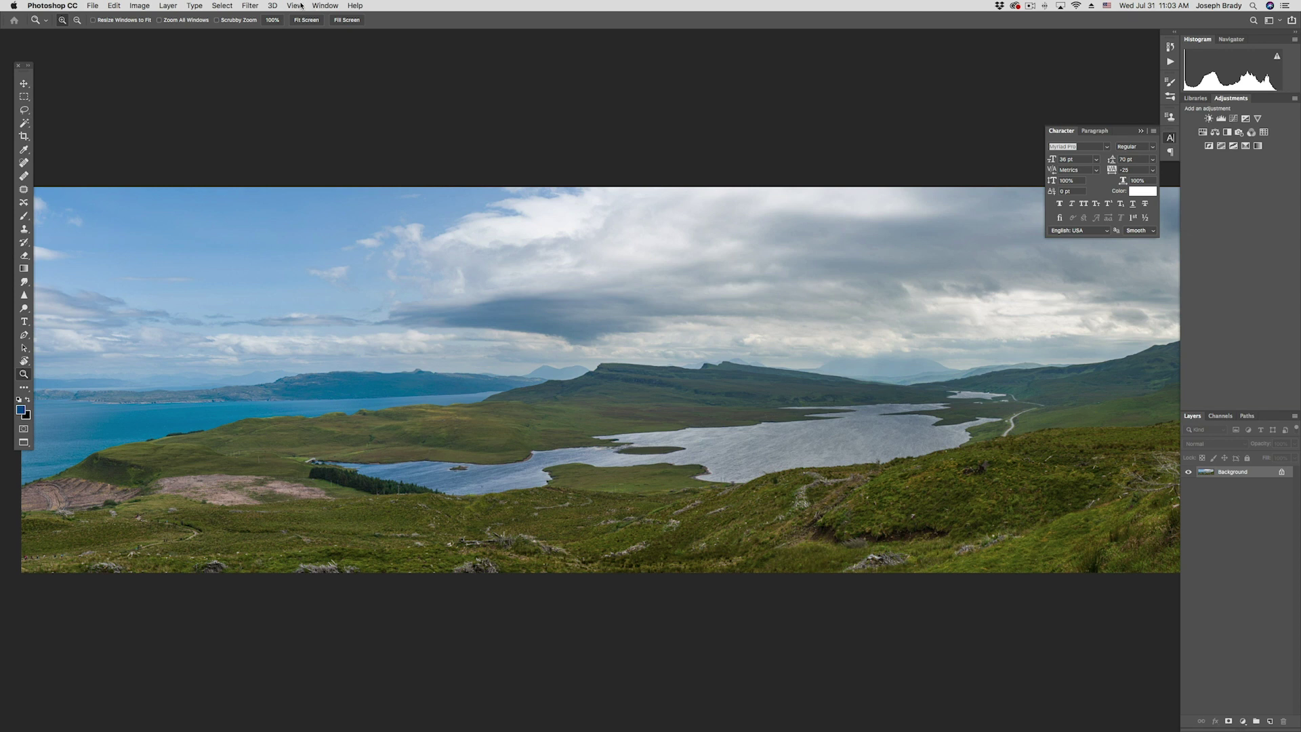
# Open the panorama in the Nik Collection's Viveza 2 filter and move the split-preview divider near the image's left end.
pyautogui.click(260, 6)
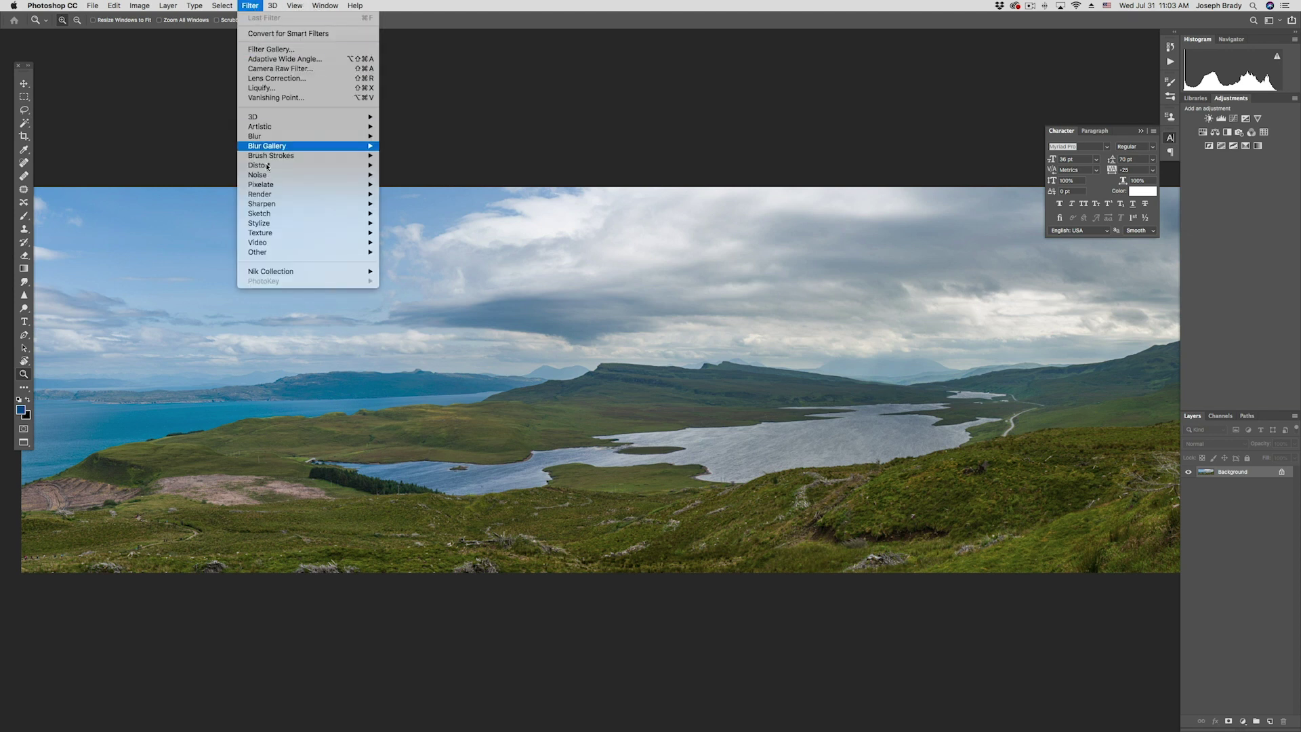
pyautogui.moveTo(341, 272)
pyautogui.click(439, 338)
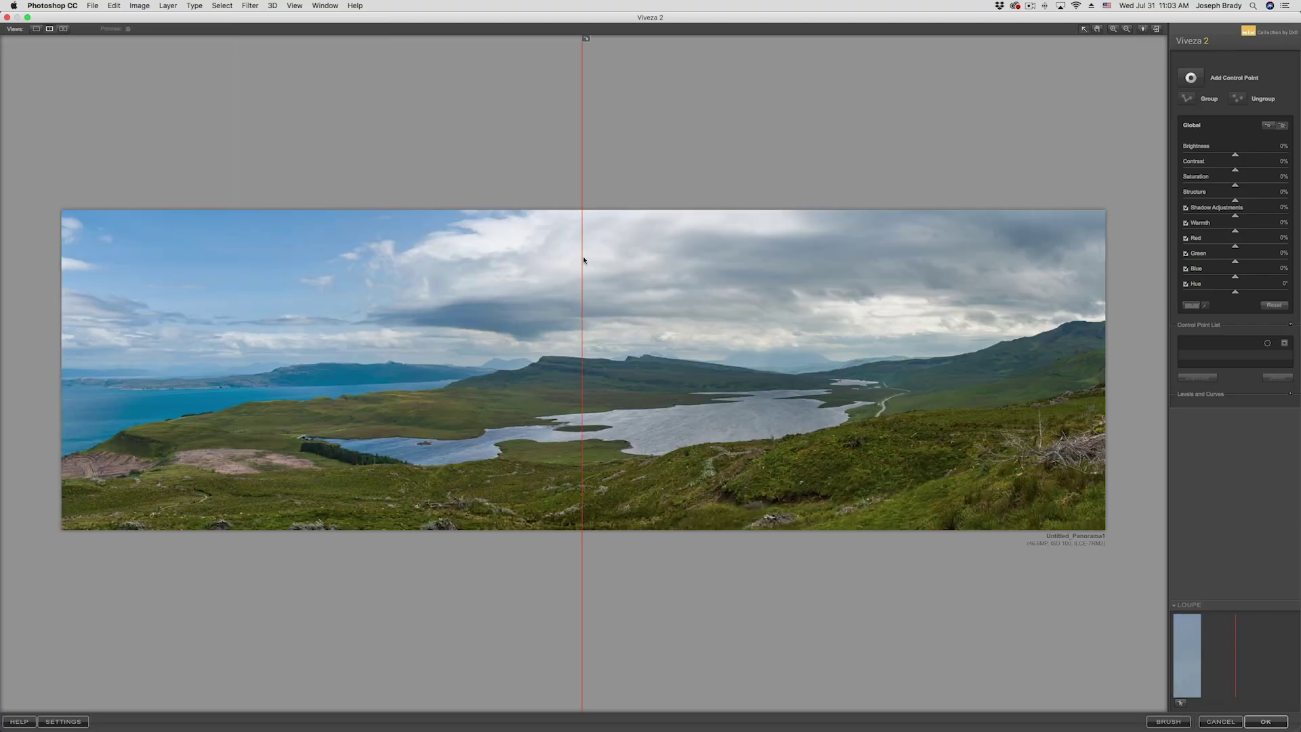
pyautogui.moveTo(534, 190); pyautogui.dragTo(100, 192)
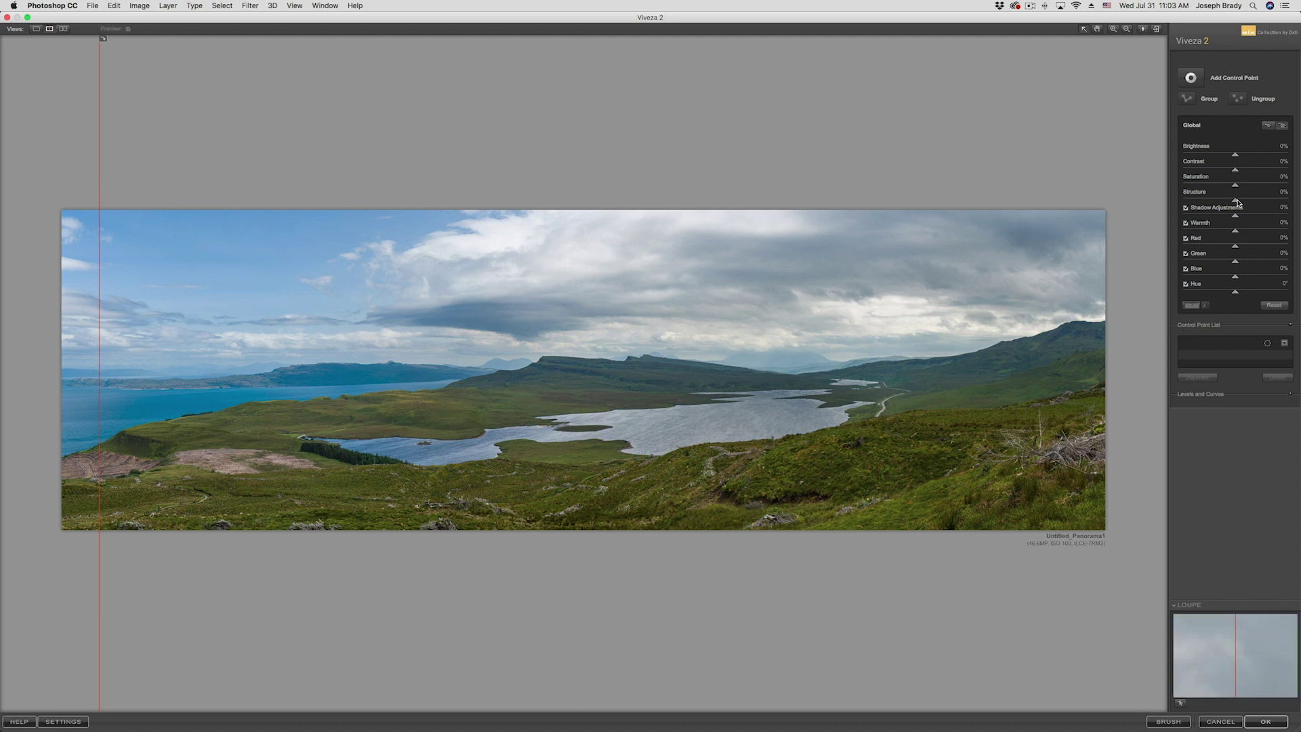
# Set the global Structure to 42% and Saturation to 13%, and raise Contrast slightly.
pyautogui.moveTo(1236, 202); pyautogui.dragTo(1260, 202)
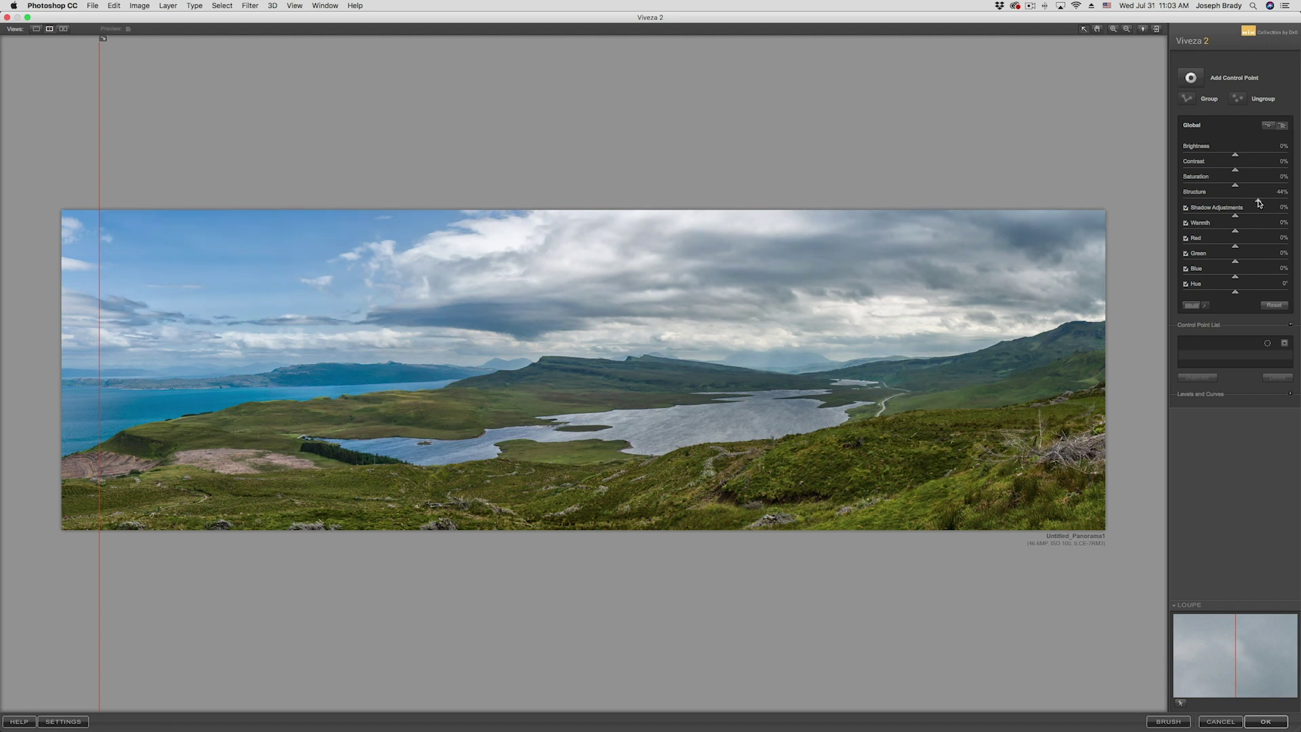
pyautogui.moveTo(1235, 170); pyautogui.dragTo(1243, 184)
pyautogui.moveTo(1235, 155); pyautogui.dragTo(1235, 157)
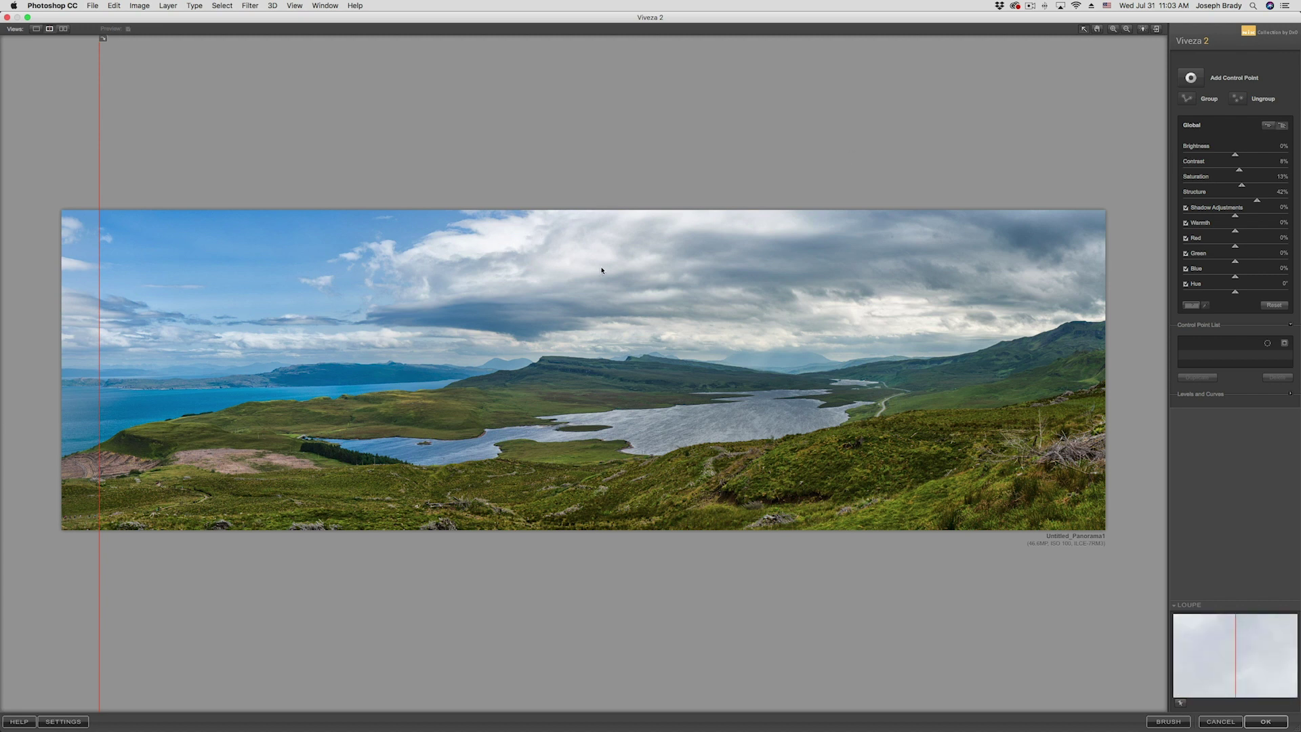
# Add a control point on the grassy hillside near the panorama's lower right and set its Brightness to 24%.
pyautogui.click(1215, 80)
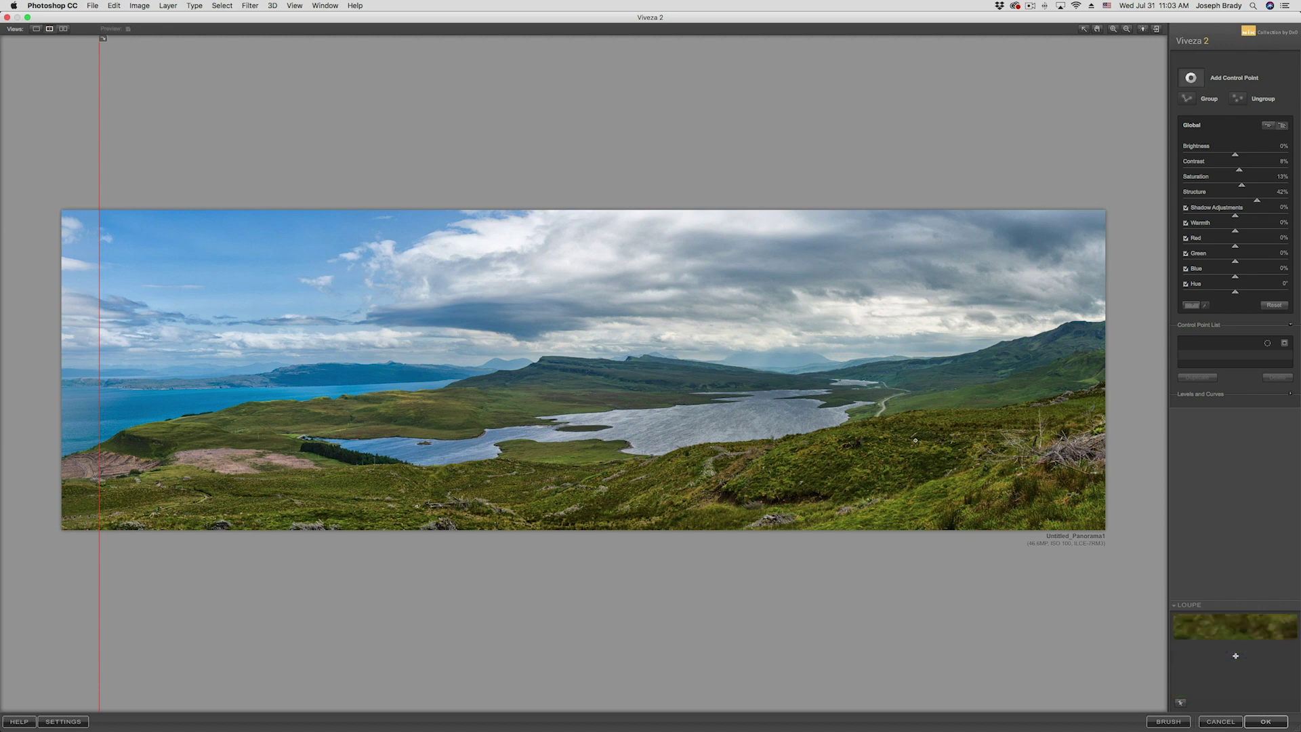
pyautogui.click(896, 450)
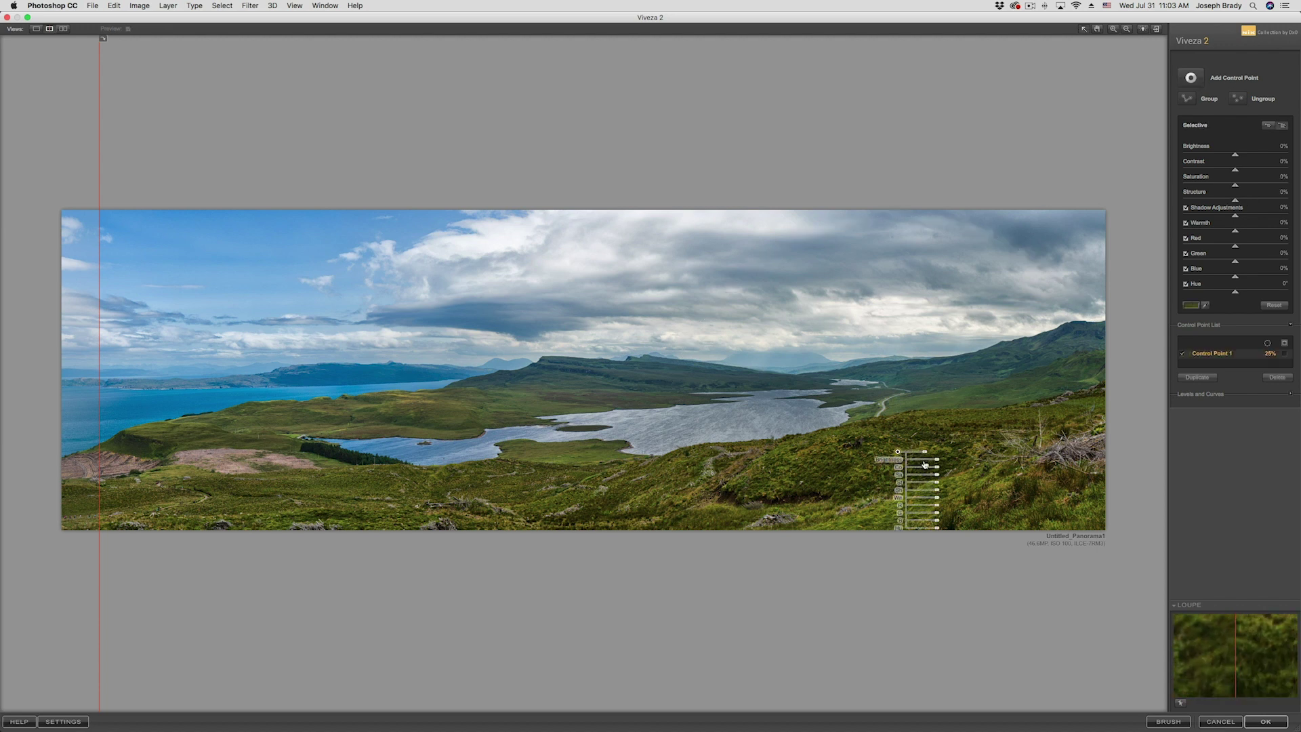
pyautogui.moveTo(940, 462); pyautogui.dragTo(942, 462)
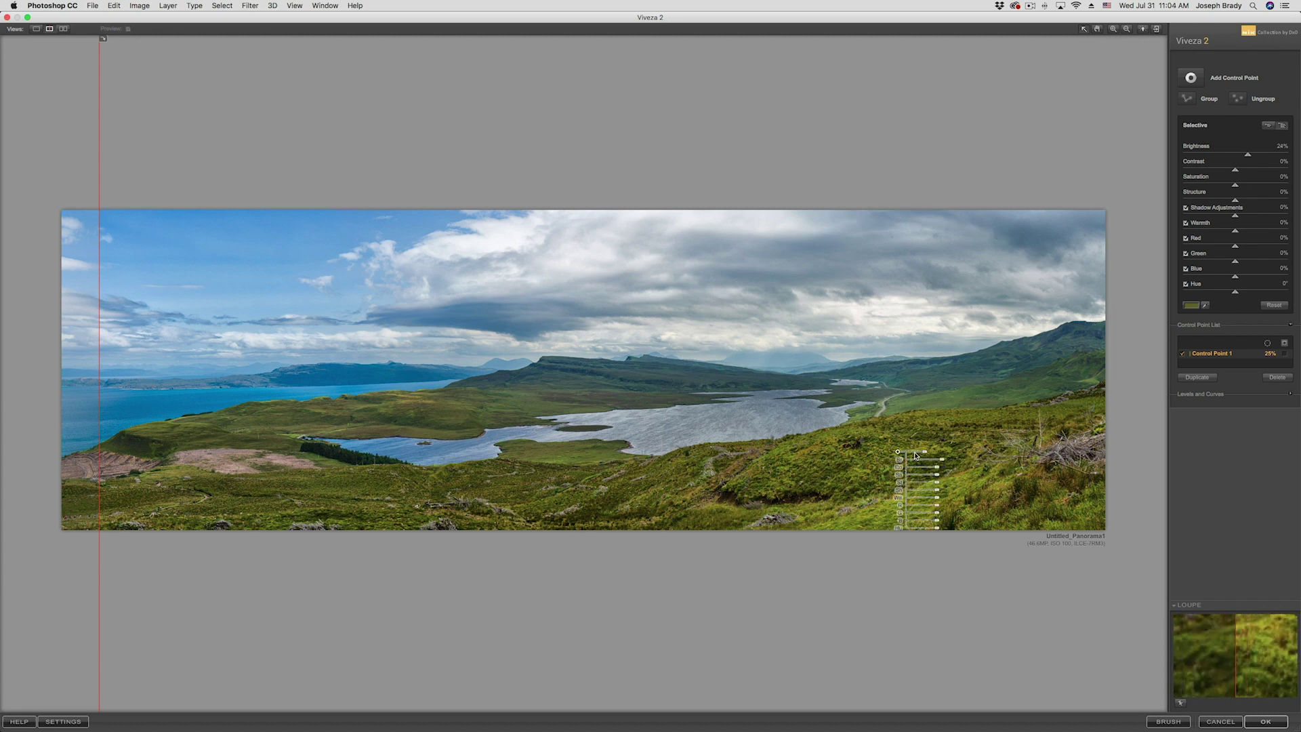
# Add a control point on the grassy slope in the panorama's left foreground, with Brightness 11% and size 27%.
pyautogui.click(1191, 77)
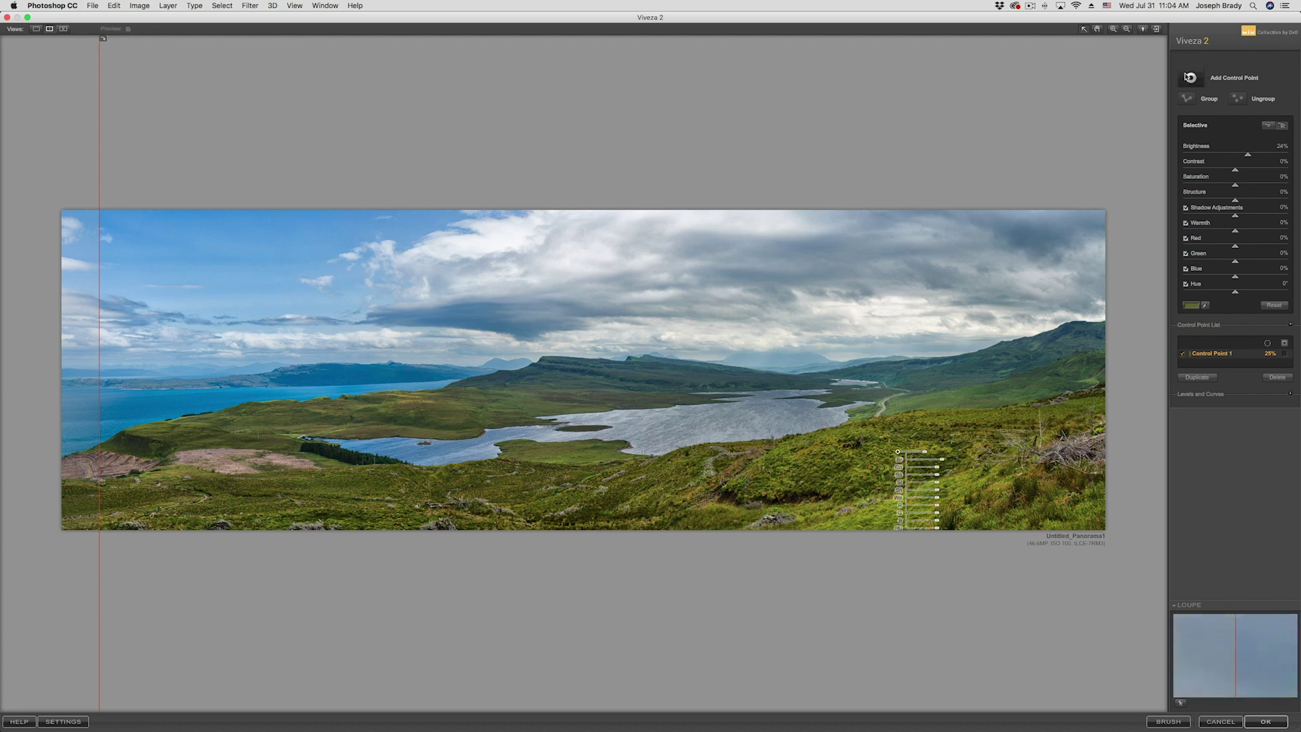
pyautogui.click(352, 480)
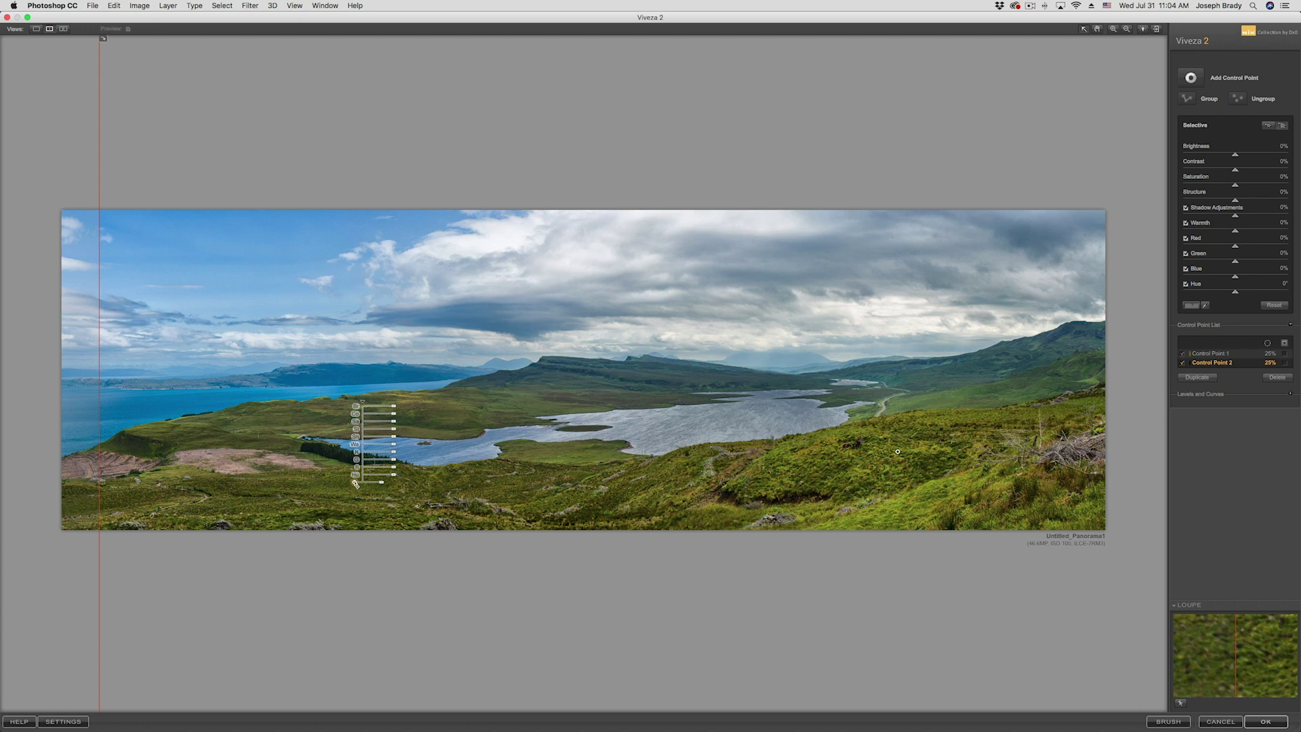
pyautogui.moveTo(393, 409); pyautogui.dragTo(398, 409)
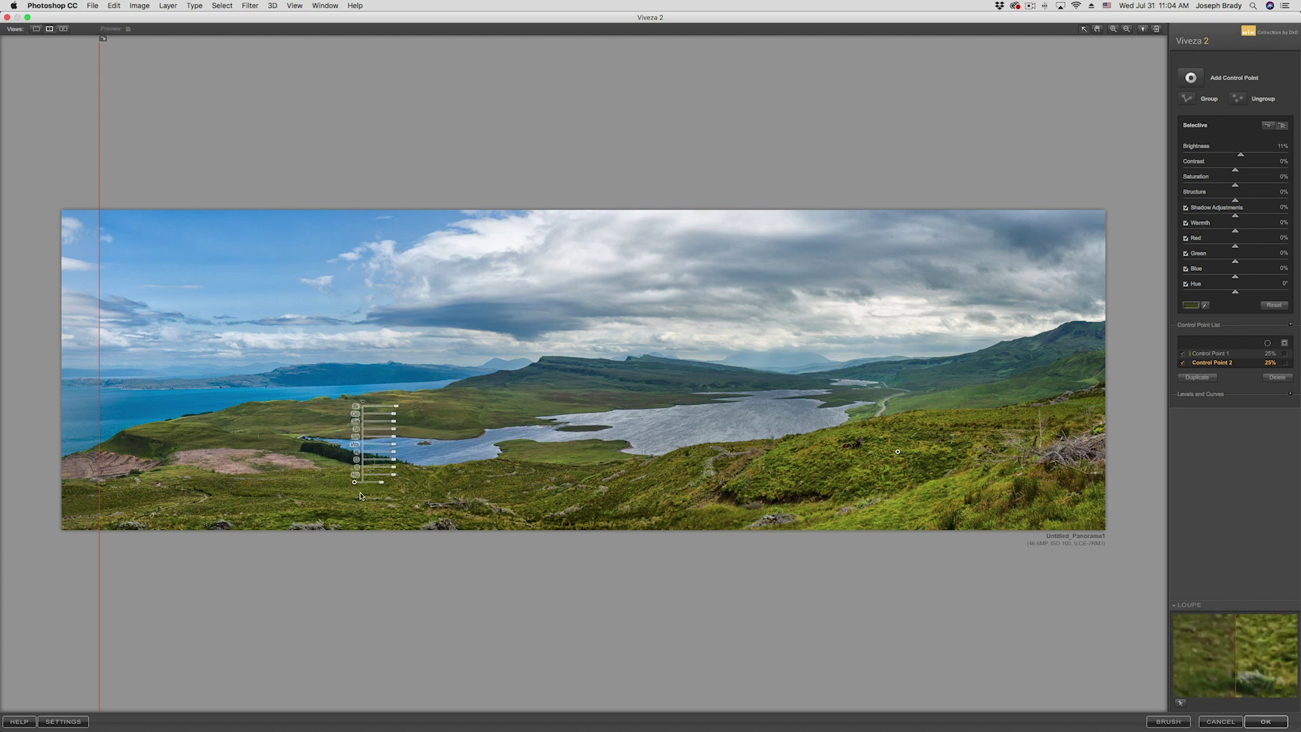
pyautogui.moveTo(381, 481); pyautogui.dragTo(380, 485)
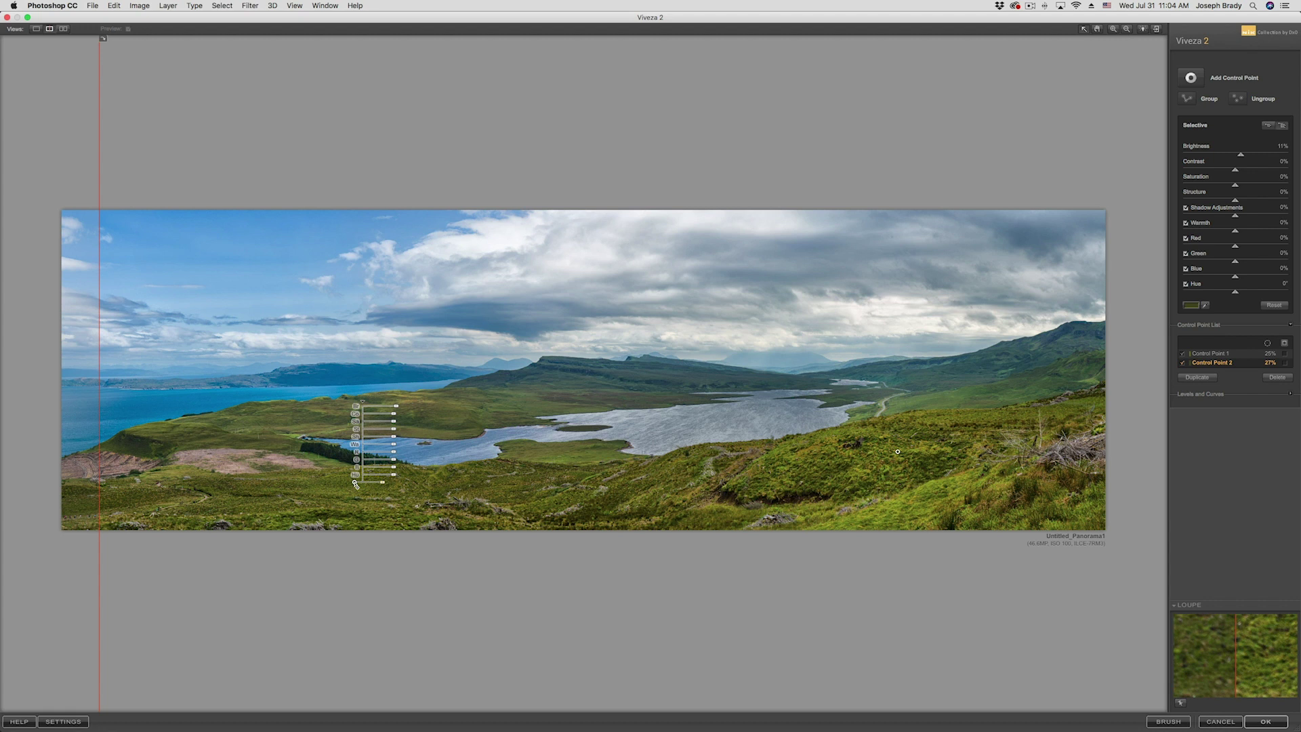
# Set the left foreground control point's Brightness to 20%, Structure to 22% and Contrast to 13%, and duplicate it onto the middle foreground grass.
pyautogui.moveTo(396, 406); pyautogui.dragTo(398, 409)
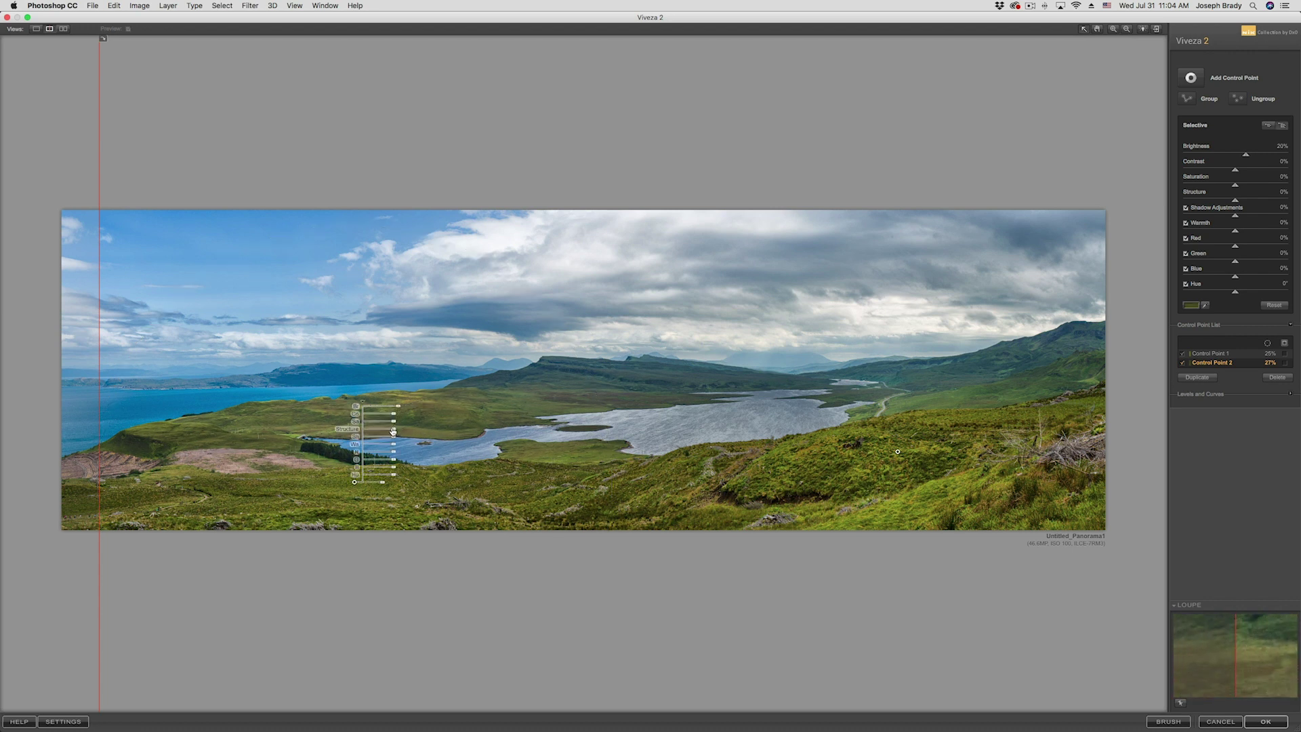
pyautogui.moveTo(391, 431); pyautogui.dragTo(397, 431)
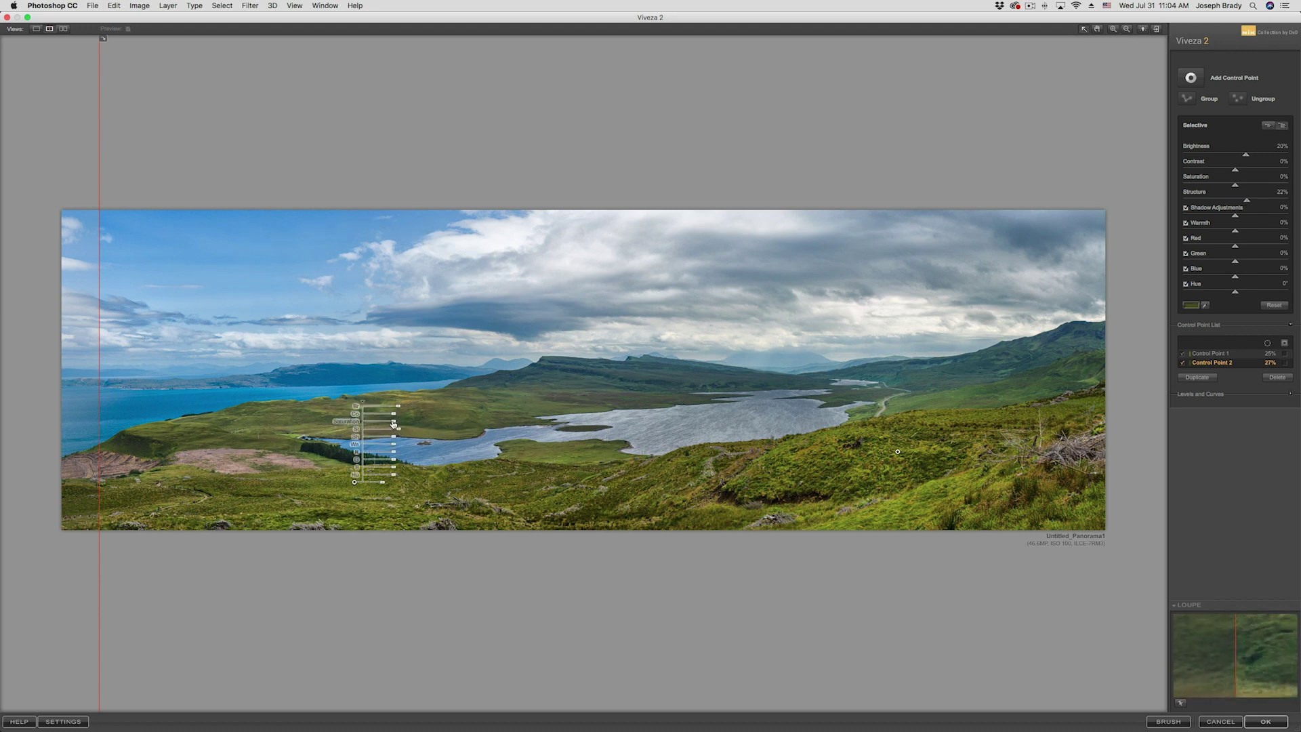
pyautogui.moveTo(395, 417); pyautogui.dragTo(398, 417)
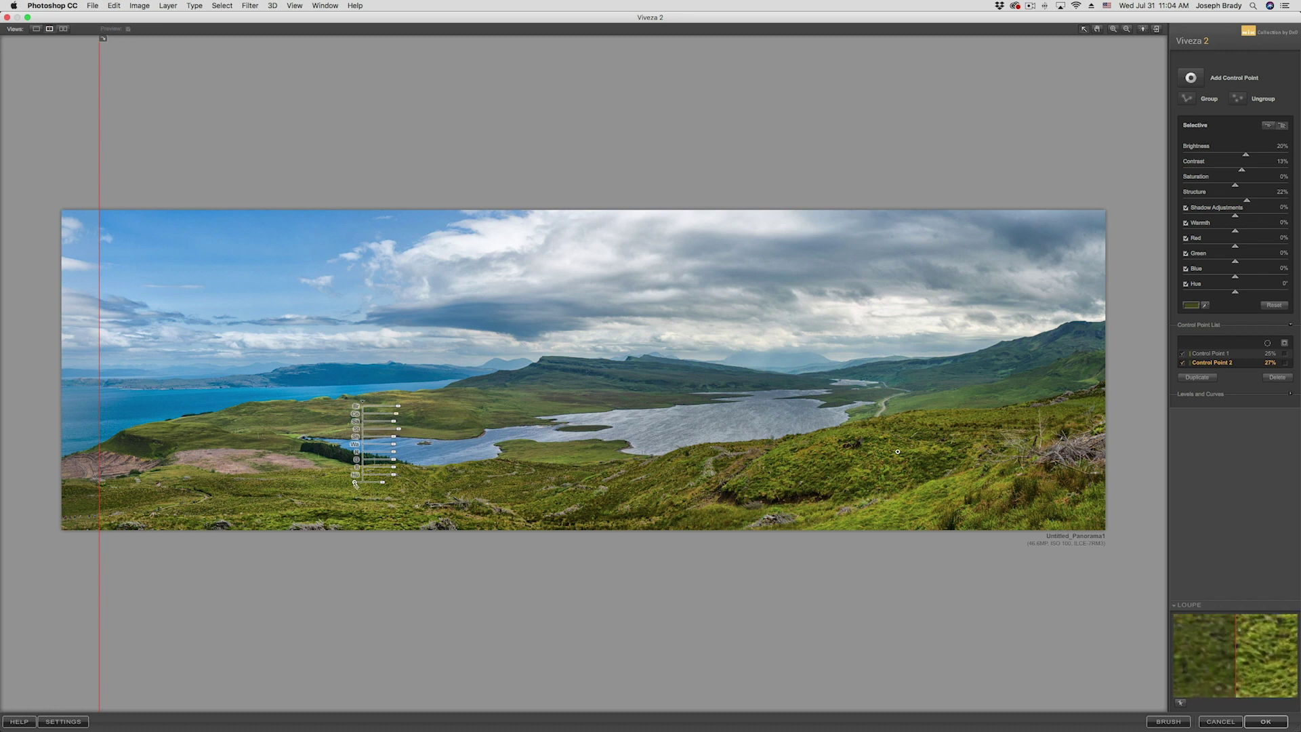
pyautogui.moveTo(356, 486); pyautogui.dragTo(577, 484)
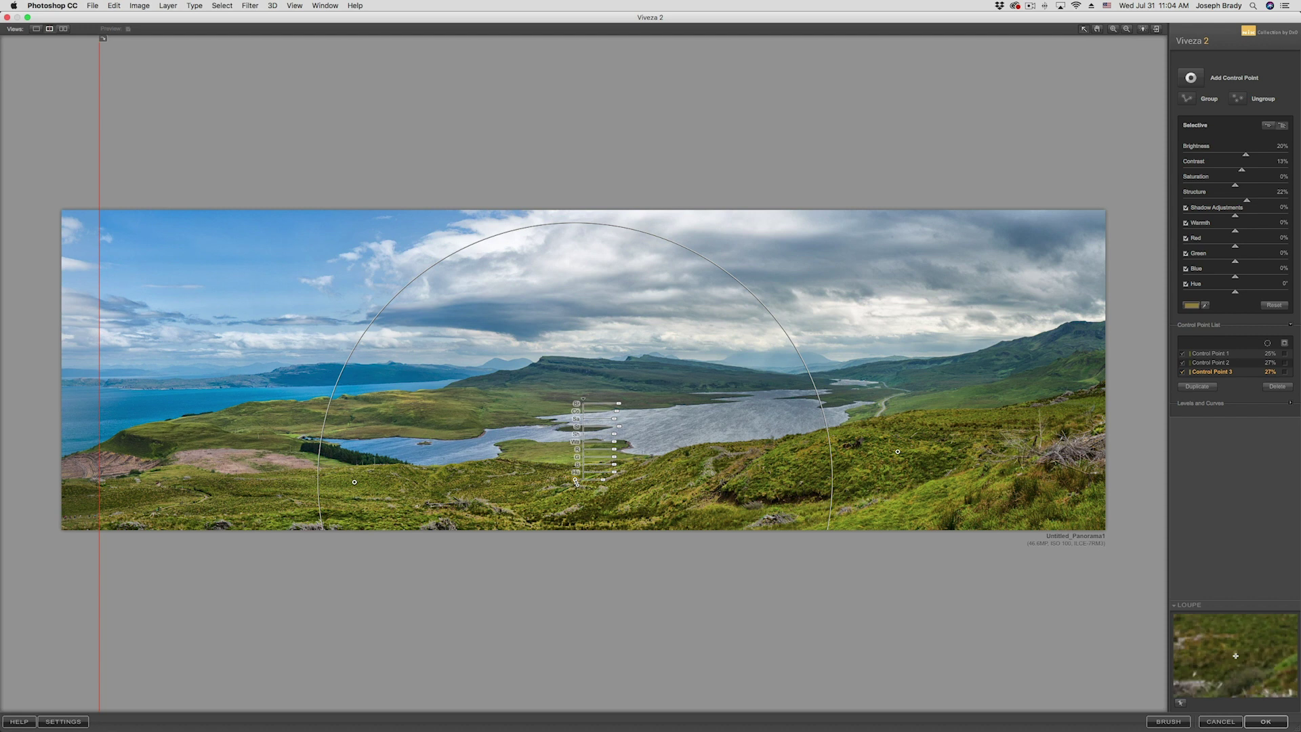
# Place a 7% control point on the distant cliffs with Brightness 16%, Contrast 59% and Structure 44%, and duplicate it onto the hills further right.
pyautogui.moveTo(577, 482); pyautogui.dragTo(581, 374)
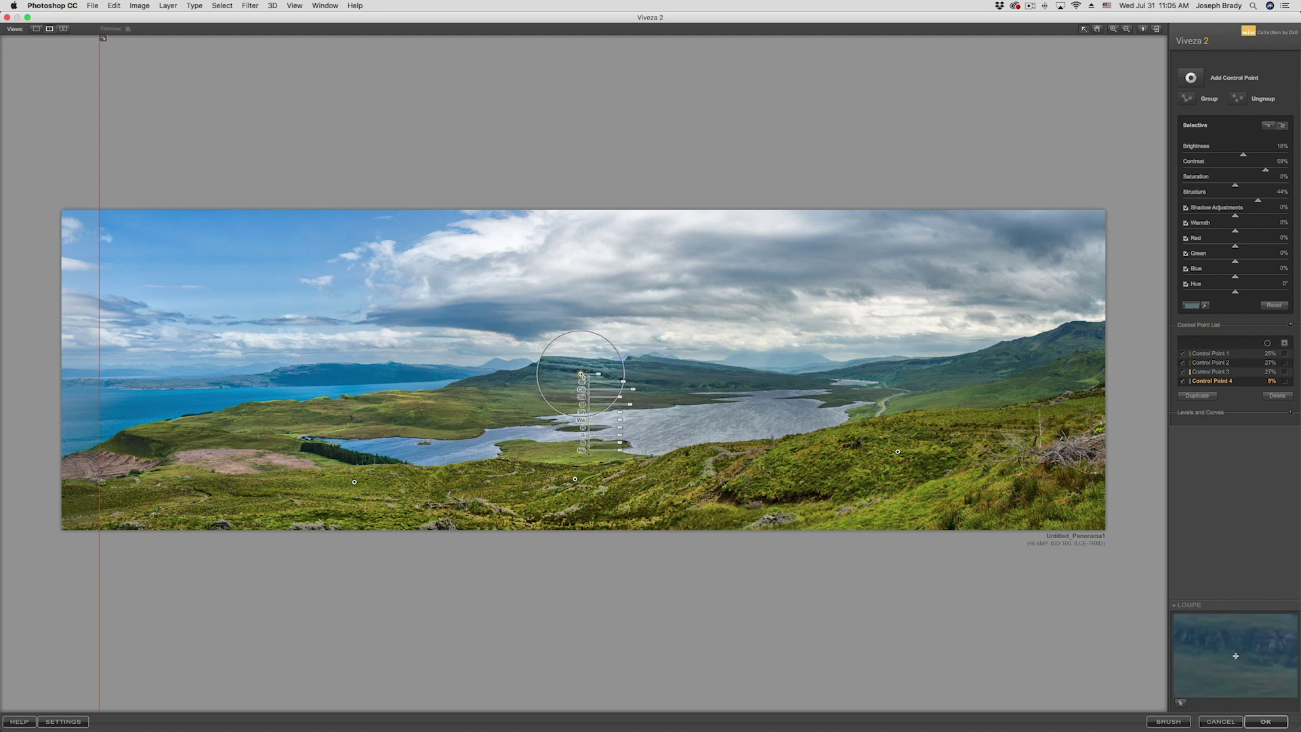
pyautogui.moveTo(599, 373); pyautogui.dragTo(696, 383)
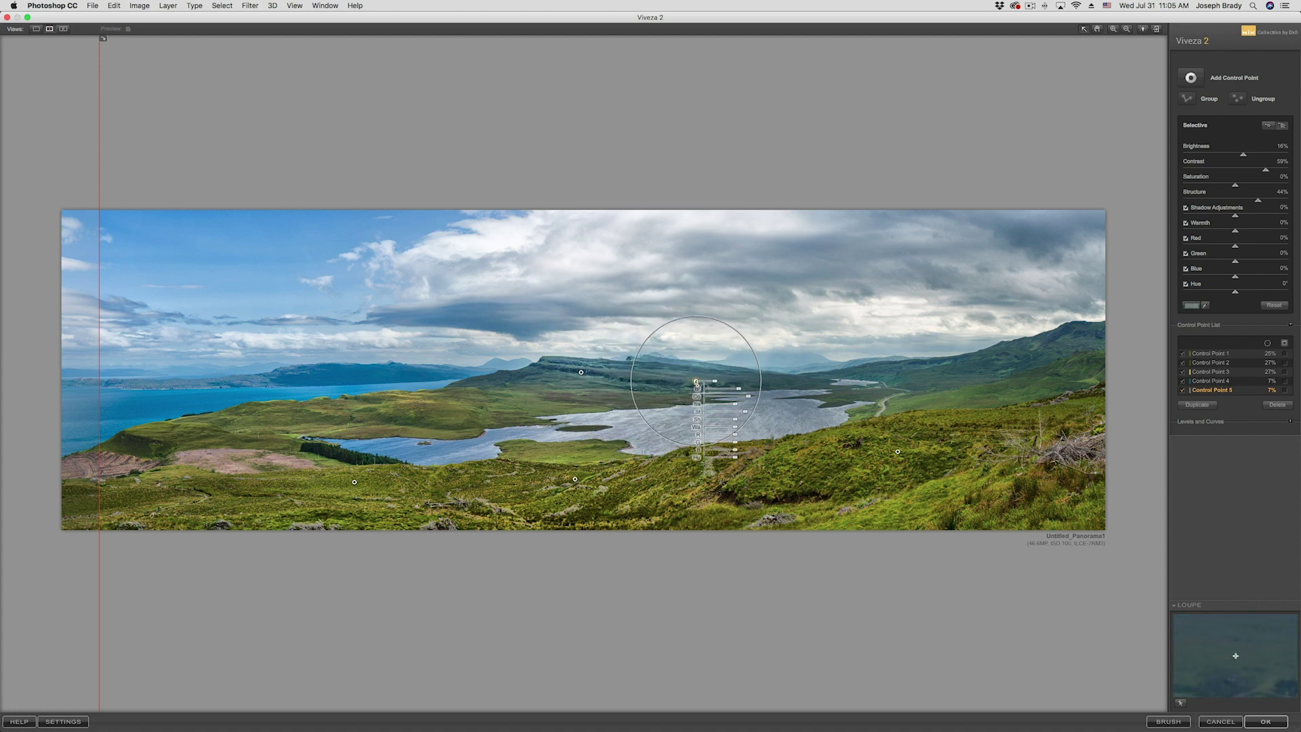
pyautogui.click(681, 559)
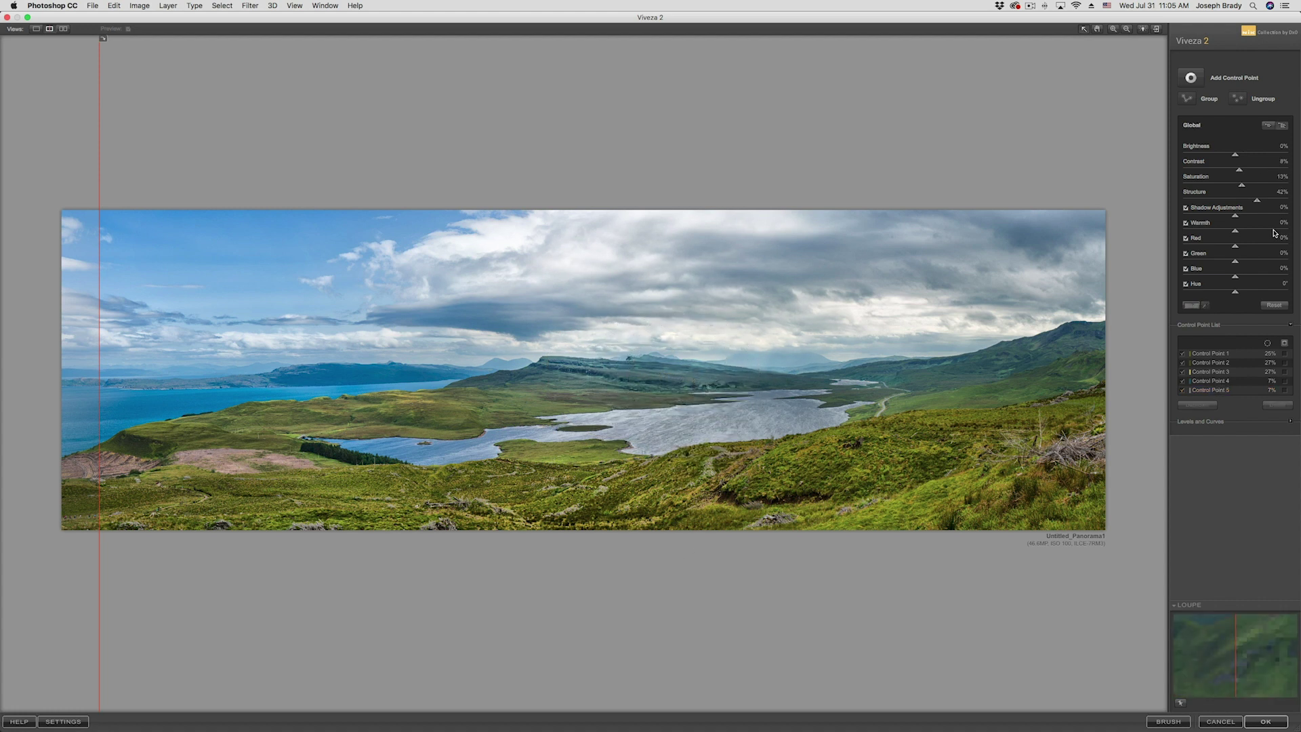
# Add a control point on the dark clouds at the sky's upper right, set its Brightness to 4% and raise its Structure.
pyautogui.click(1192, 78)
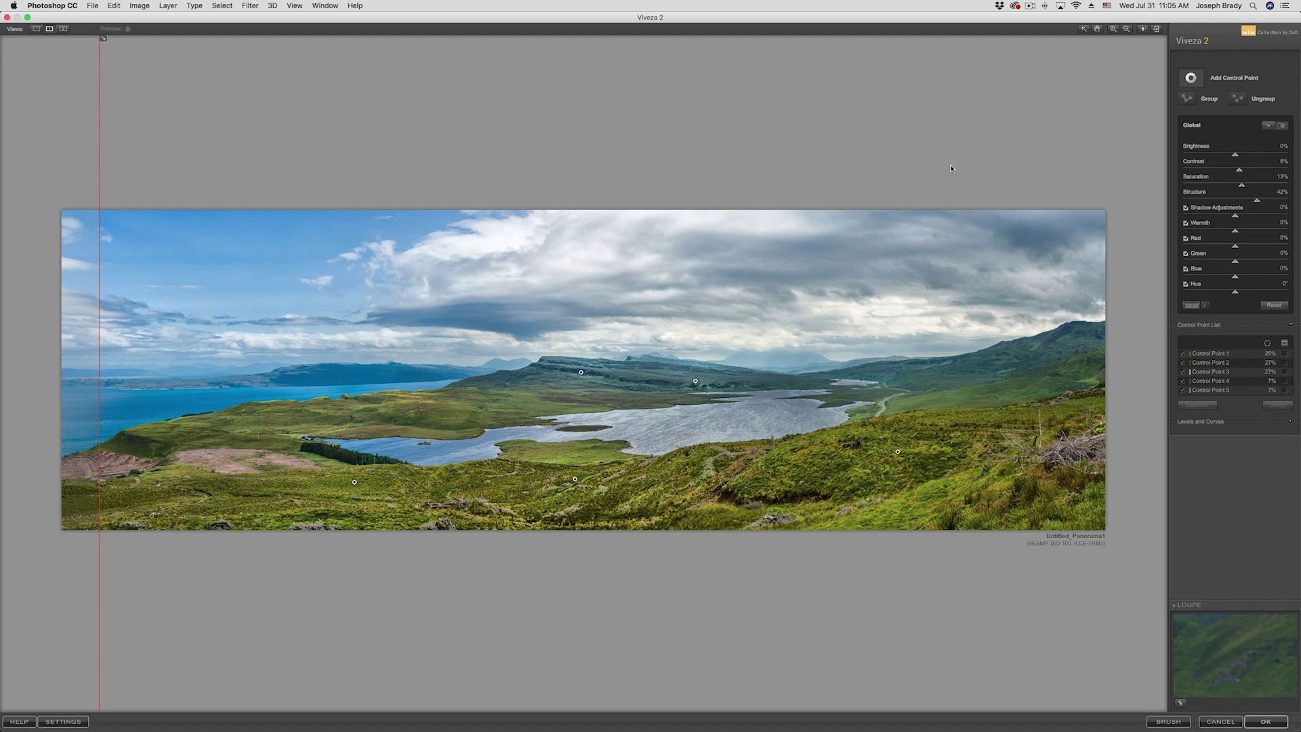
pyautogui.click(874, 249)
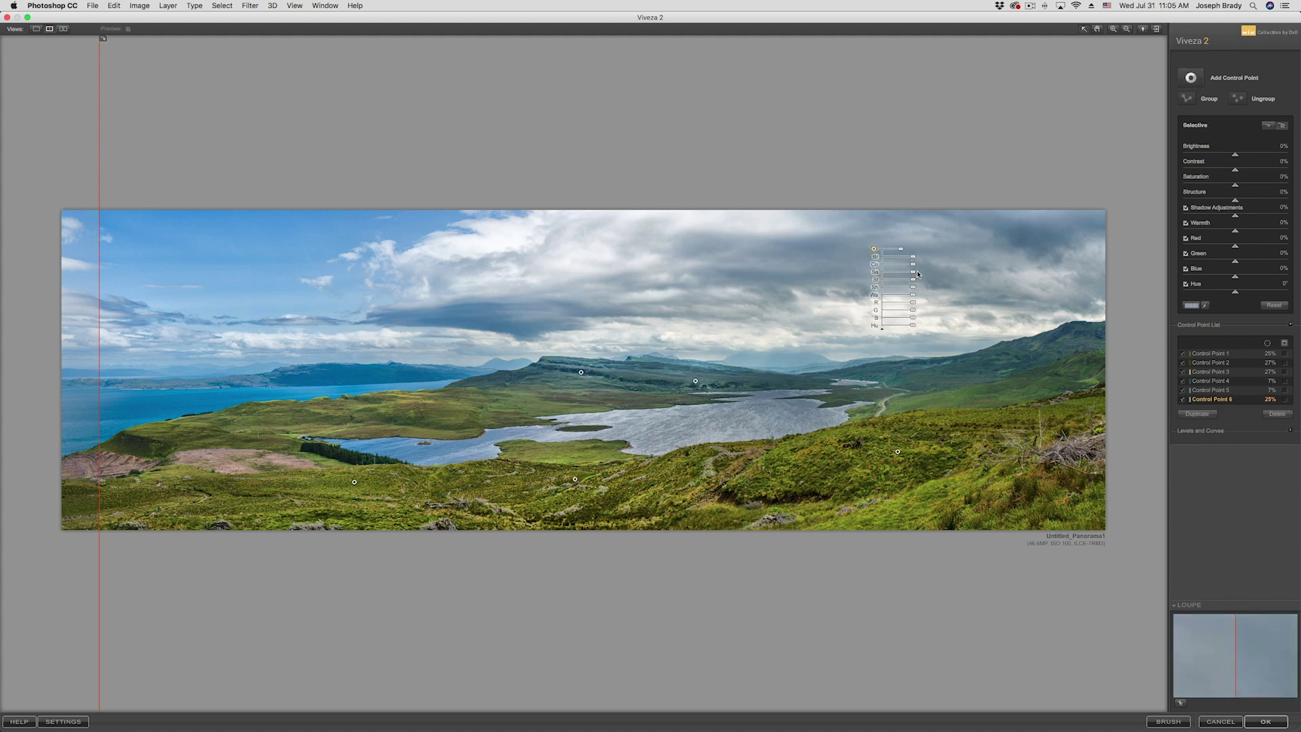
pyautogui.moveTo(914, 279); pyautogui.dragTo(914, 259)
# Add a control point on the bright white cloud left of the sky's centre and lower its Brightness slightly.
pyautogui.click(1191, 78)
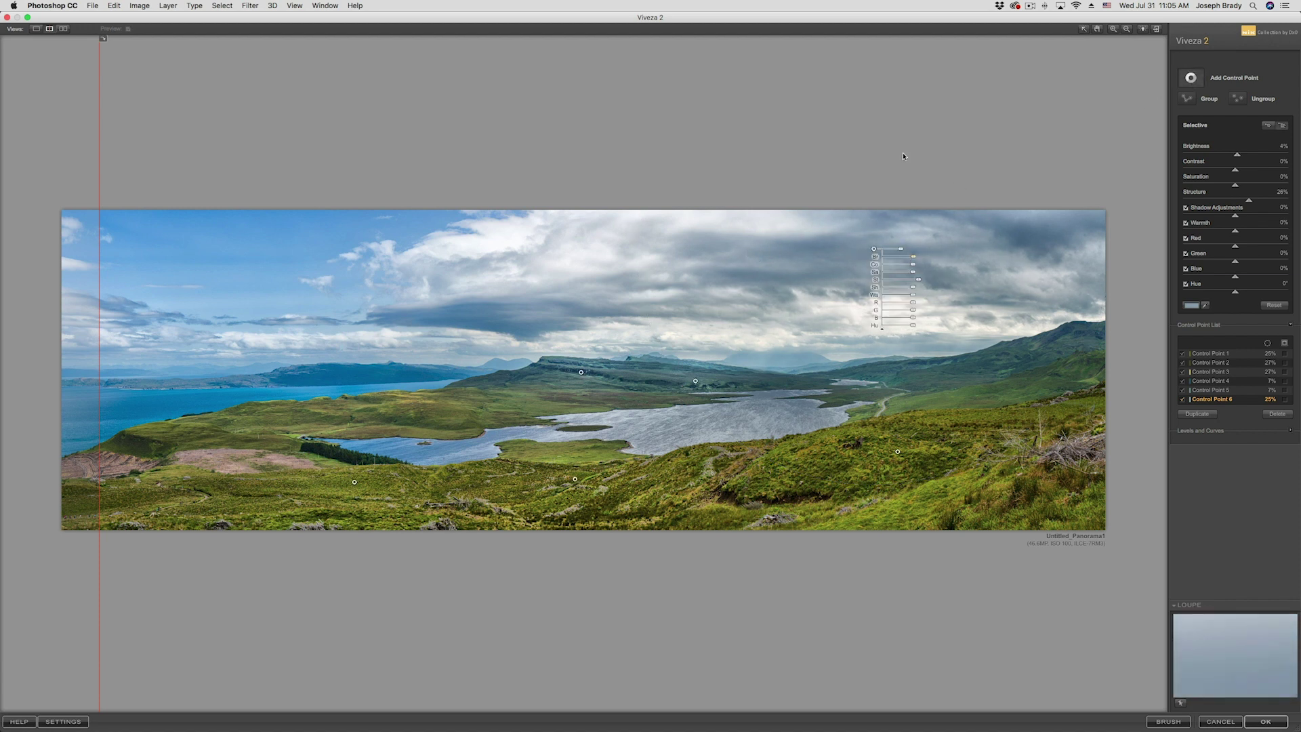
pyautogui.click(515, 257)
pyautogui.moveTo(555, 265); pyautogui.dragTo(553, 266)
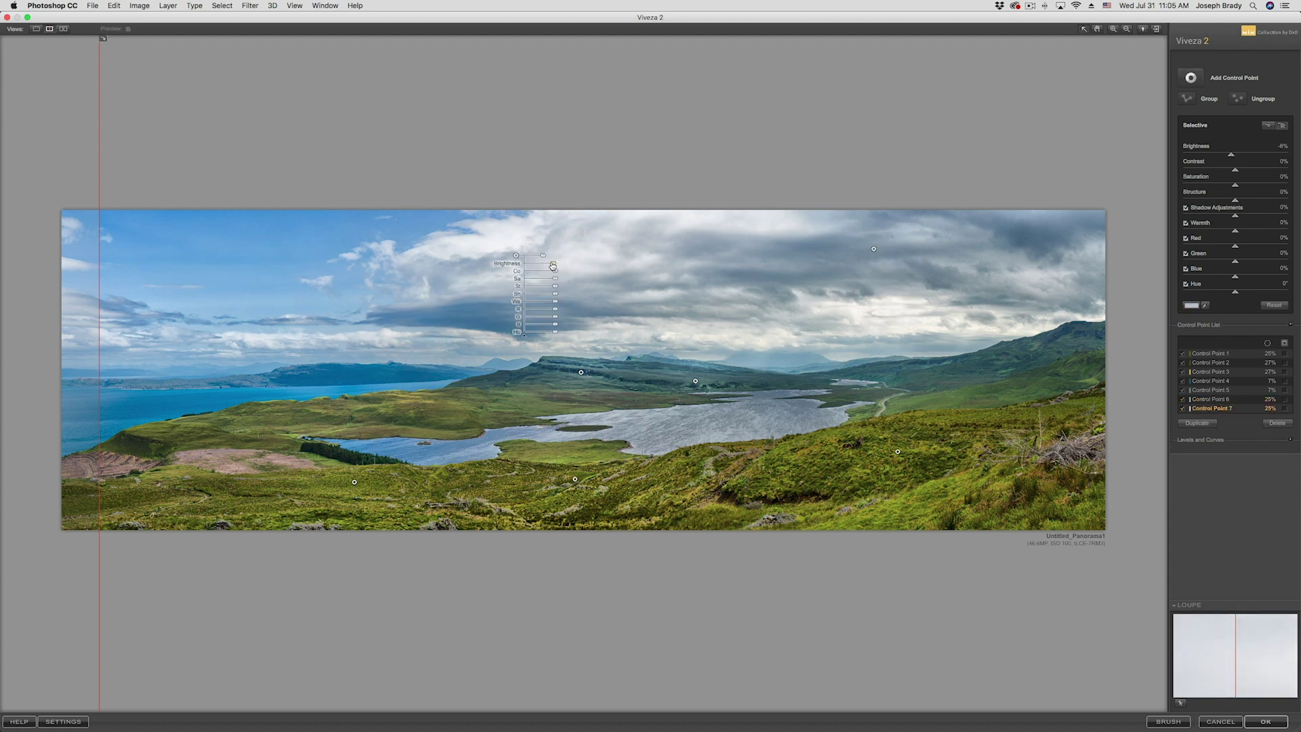
pyautogui.click(745, 386)
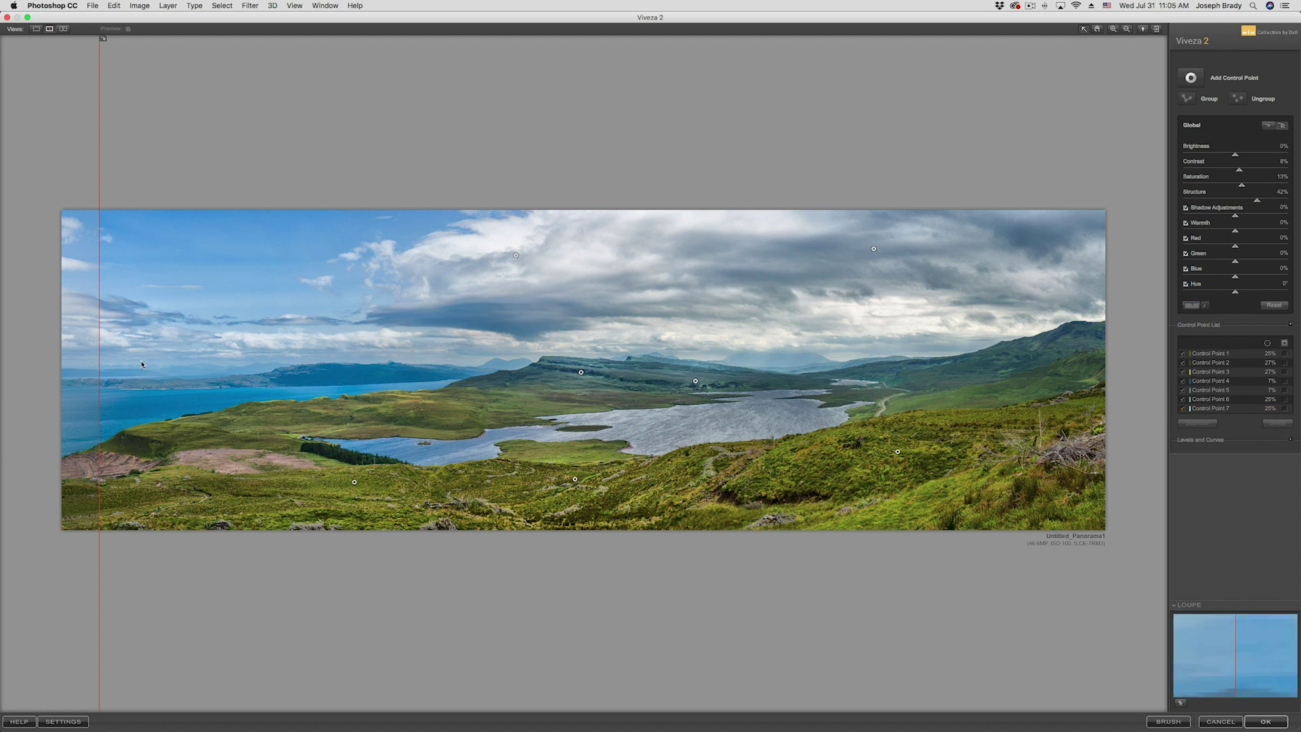
# Move the split-preview divider to the image's left edge to show the full enhanced result, and apply the Viveza 2 filter.
pyautogui.moveTo(100, 349); pyautogui.dragTo(61, 339)
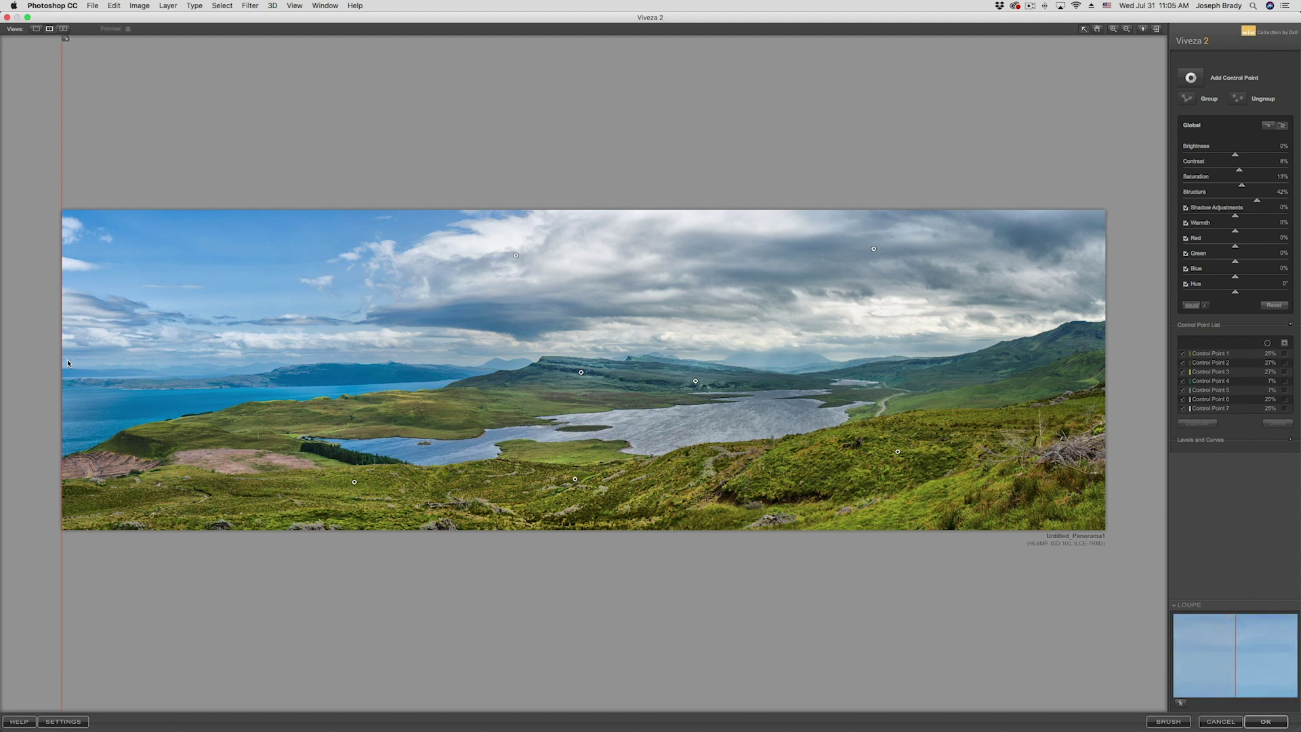
pyautogui.moveTo(61, 361); pyautogui.dragTo(62, 474)
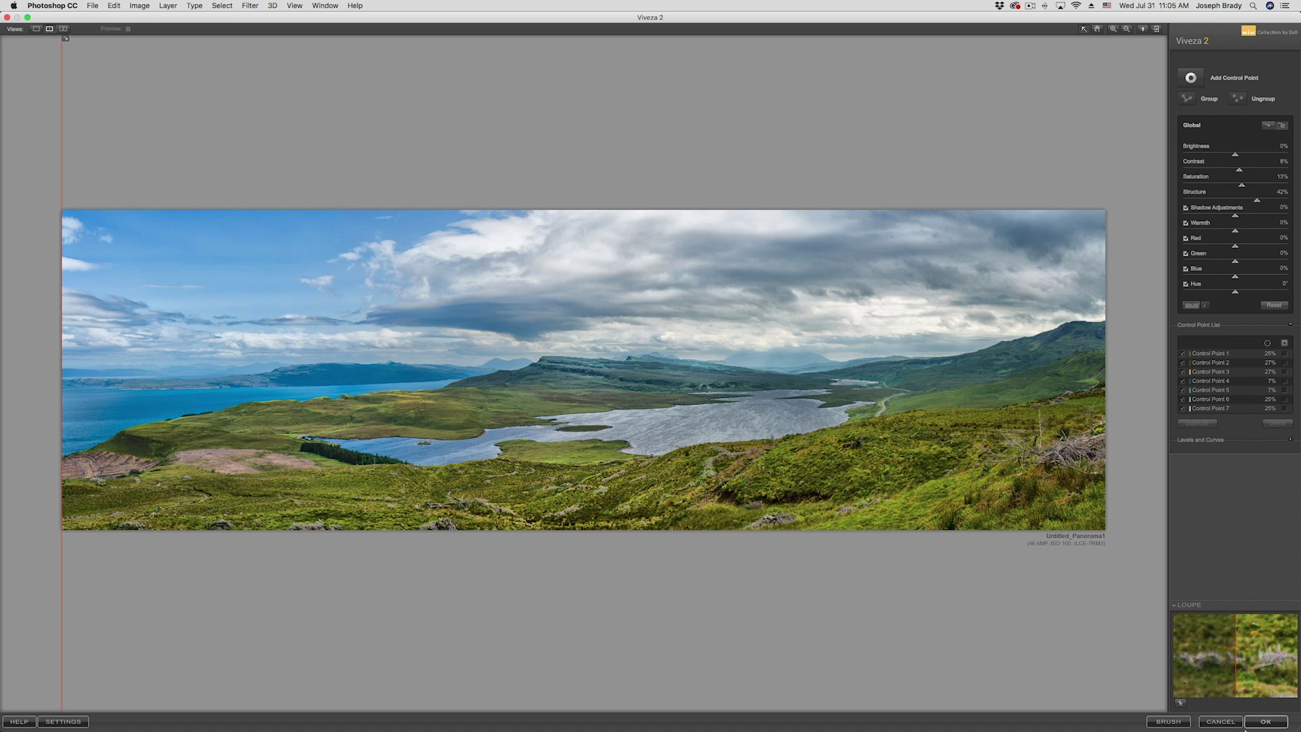
pyautogui.click(1266, 722)
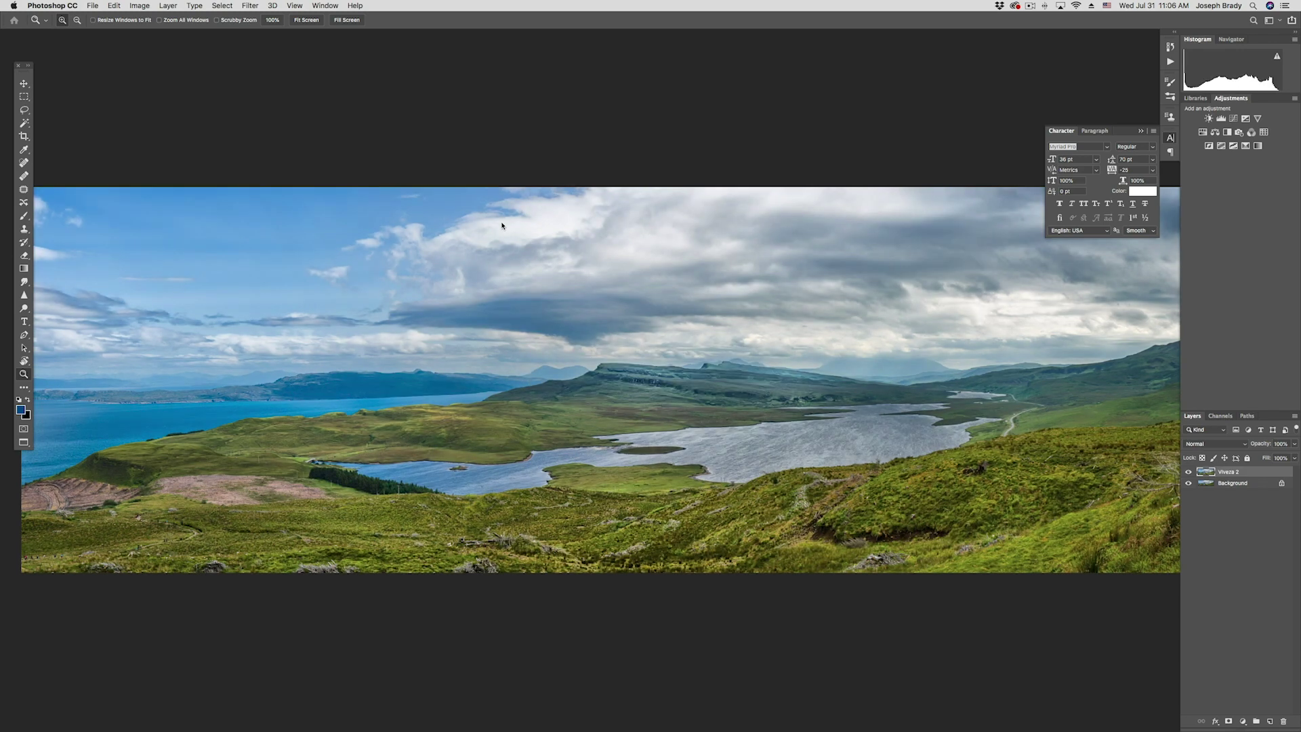
# Compare the panorama with and without the Viveza 2 layer, and view it in full-screen mode on a black background.
pyautogui.click(1189, 476)
pyautogui.click(1188, 474)
pyautogui.press('f')
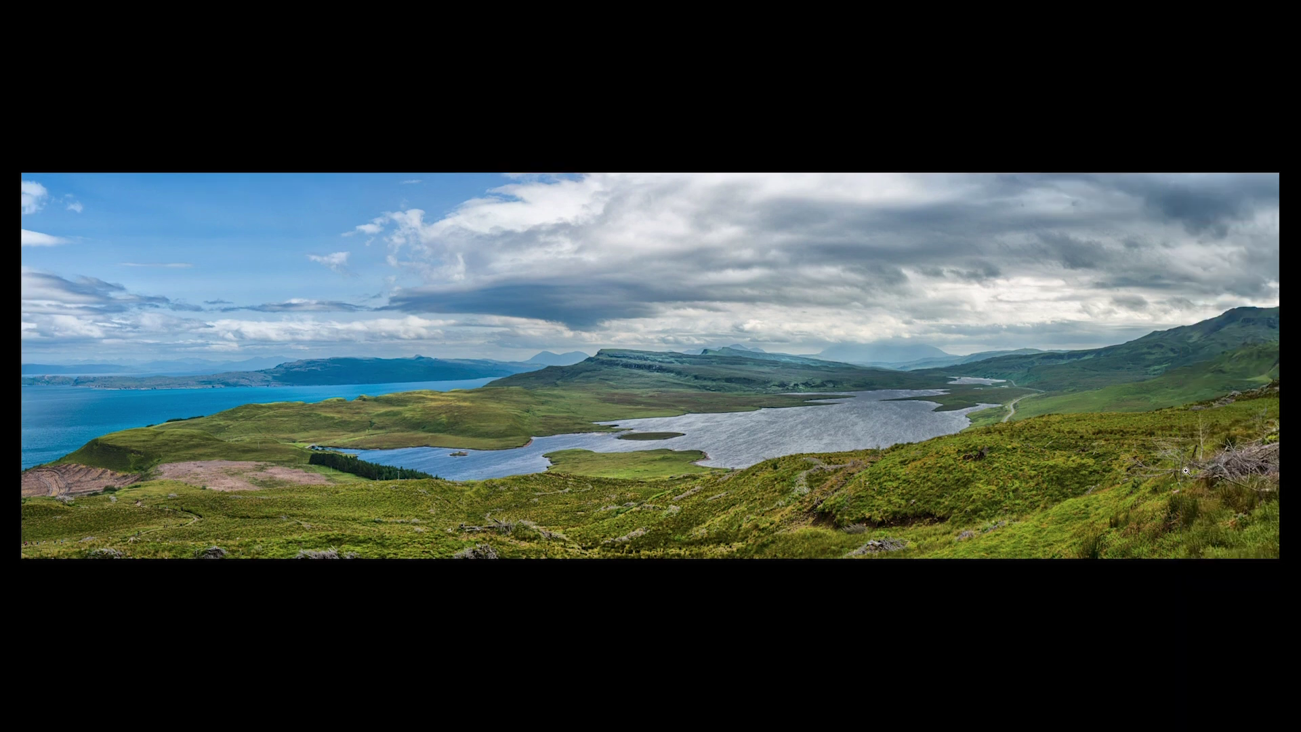
pyautogui.press('f')
pyautogui.press('f')
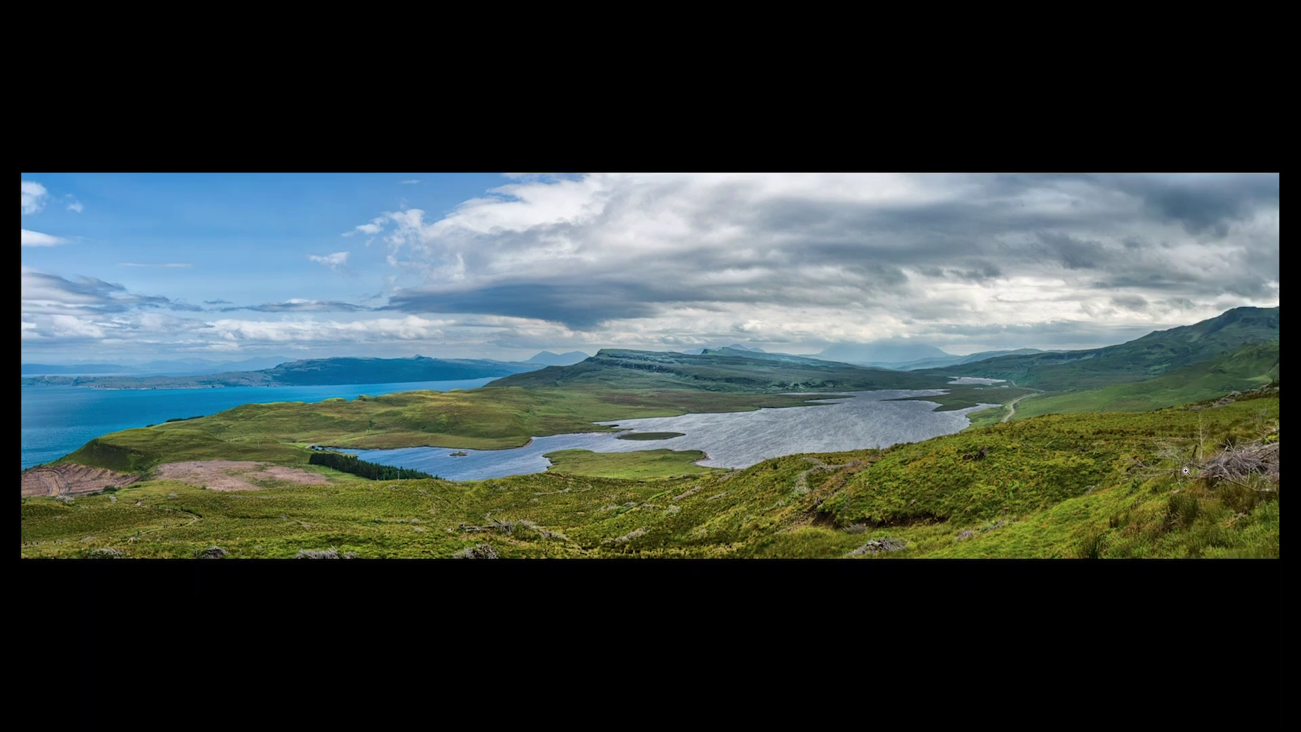